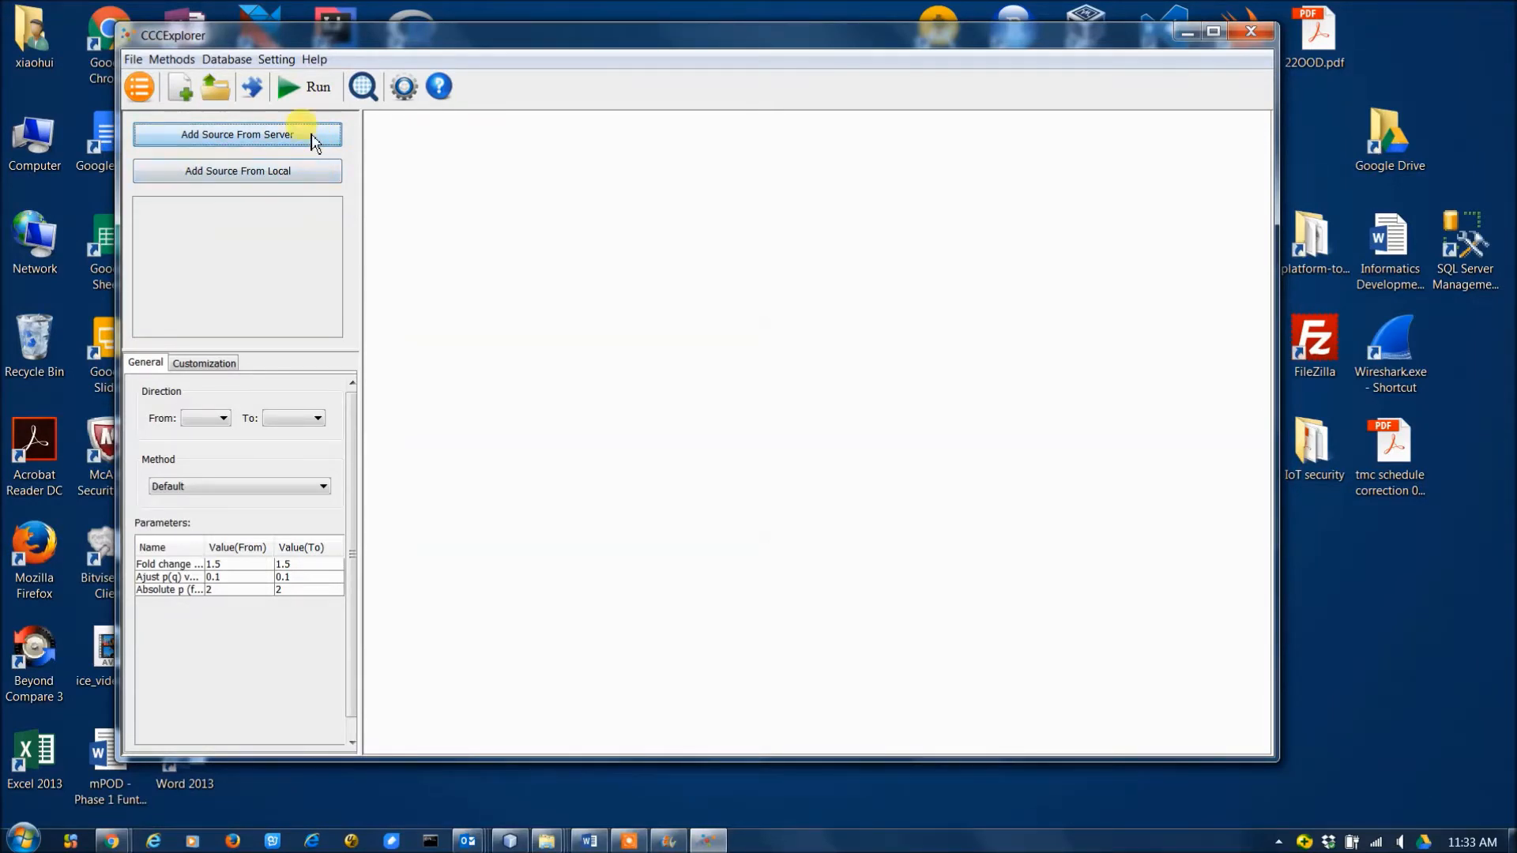
Add the Neutrophils and NSCLC datasets from the server as data sources 1 and 2.
click(313, 138)
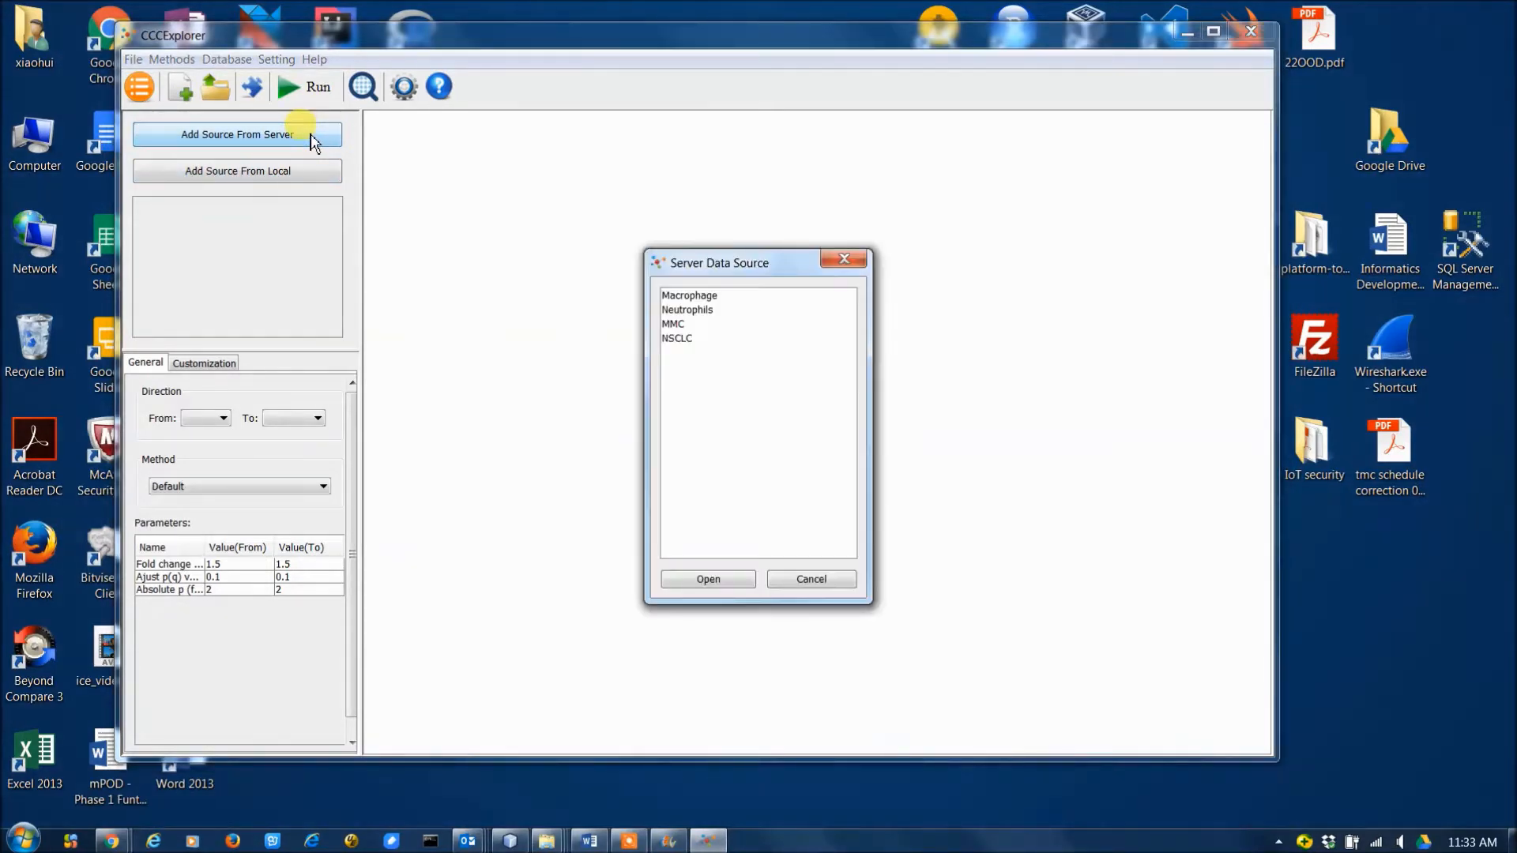
click(695, 311)
double_click(697, 314)
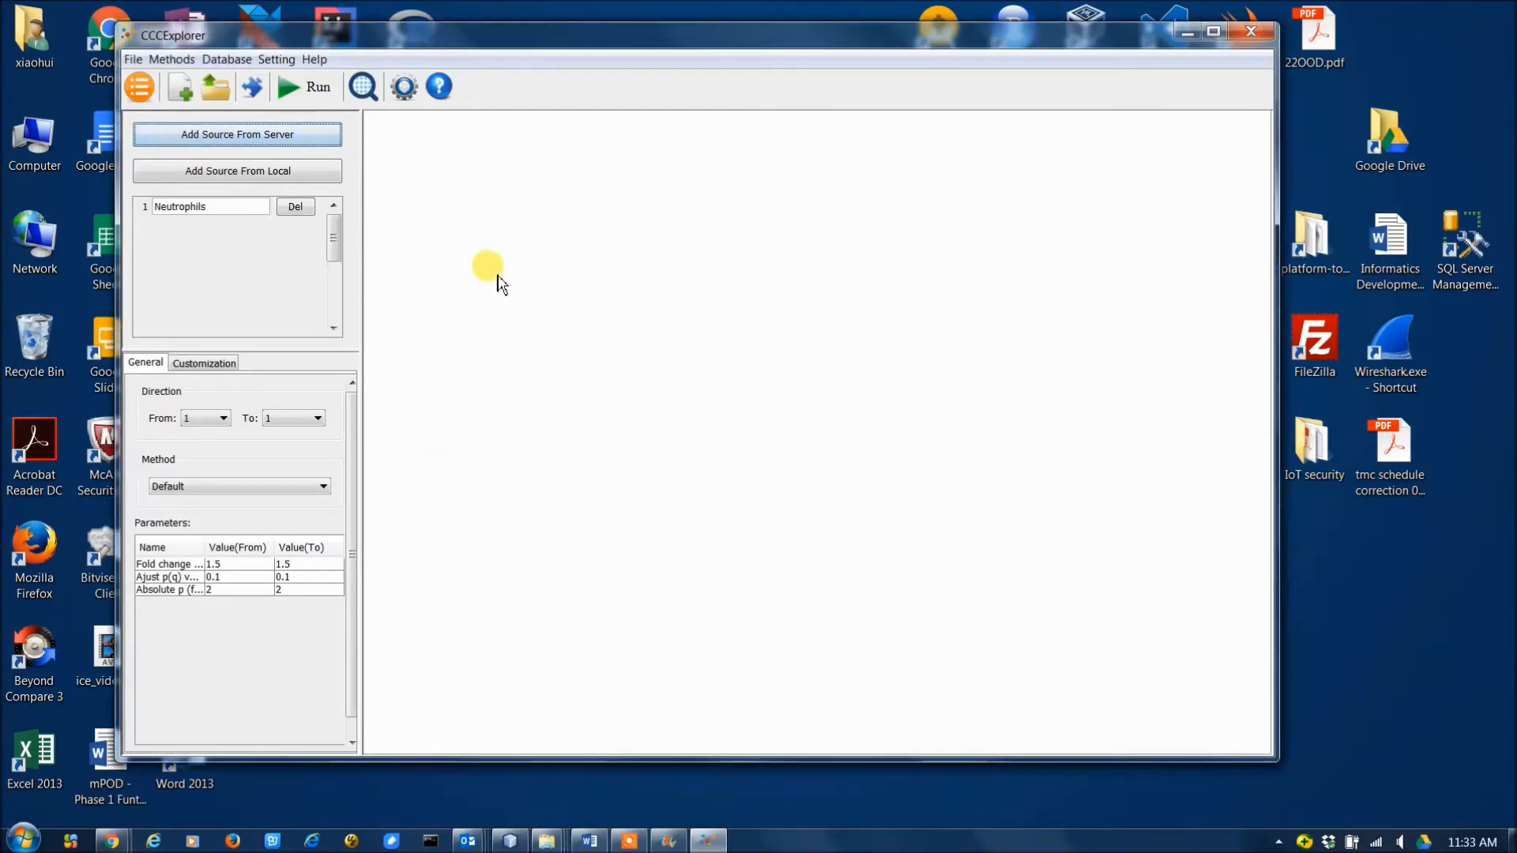
click(286, 140)
double_click(678, 339)
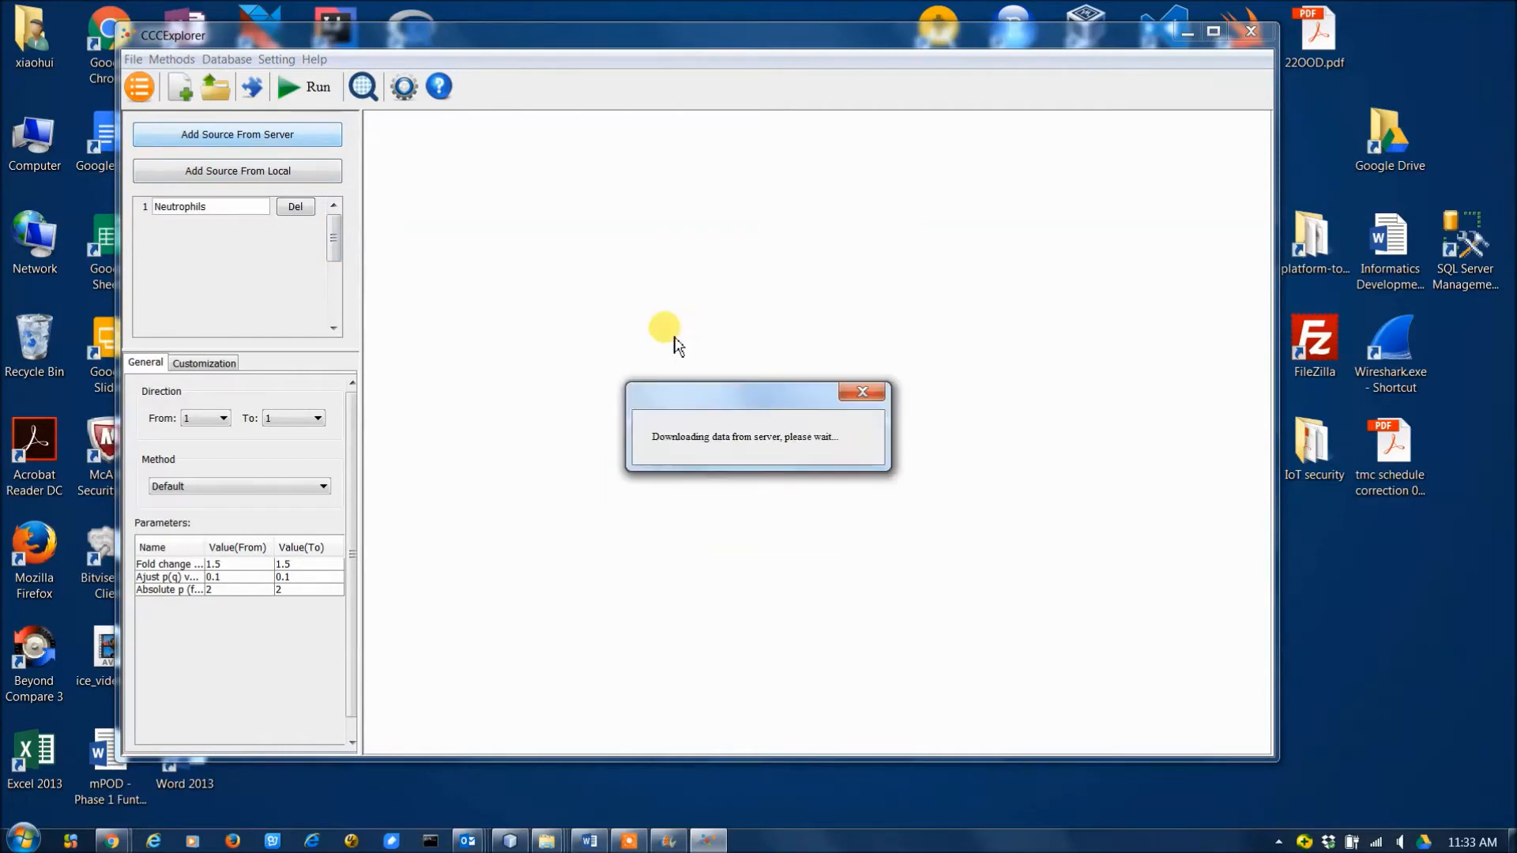
Set the analysis direction from source 1 to source 2 and check the available methods, keeping Default.
click(302, 424)
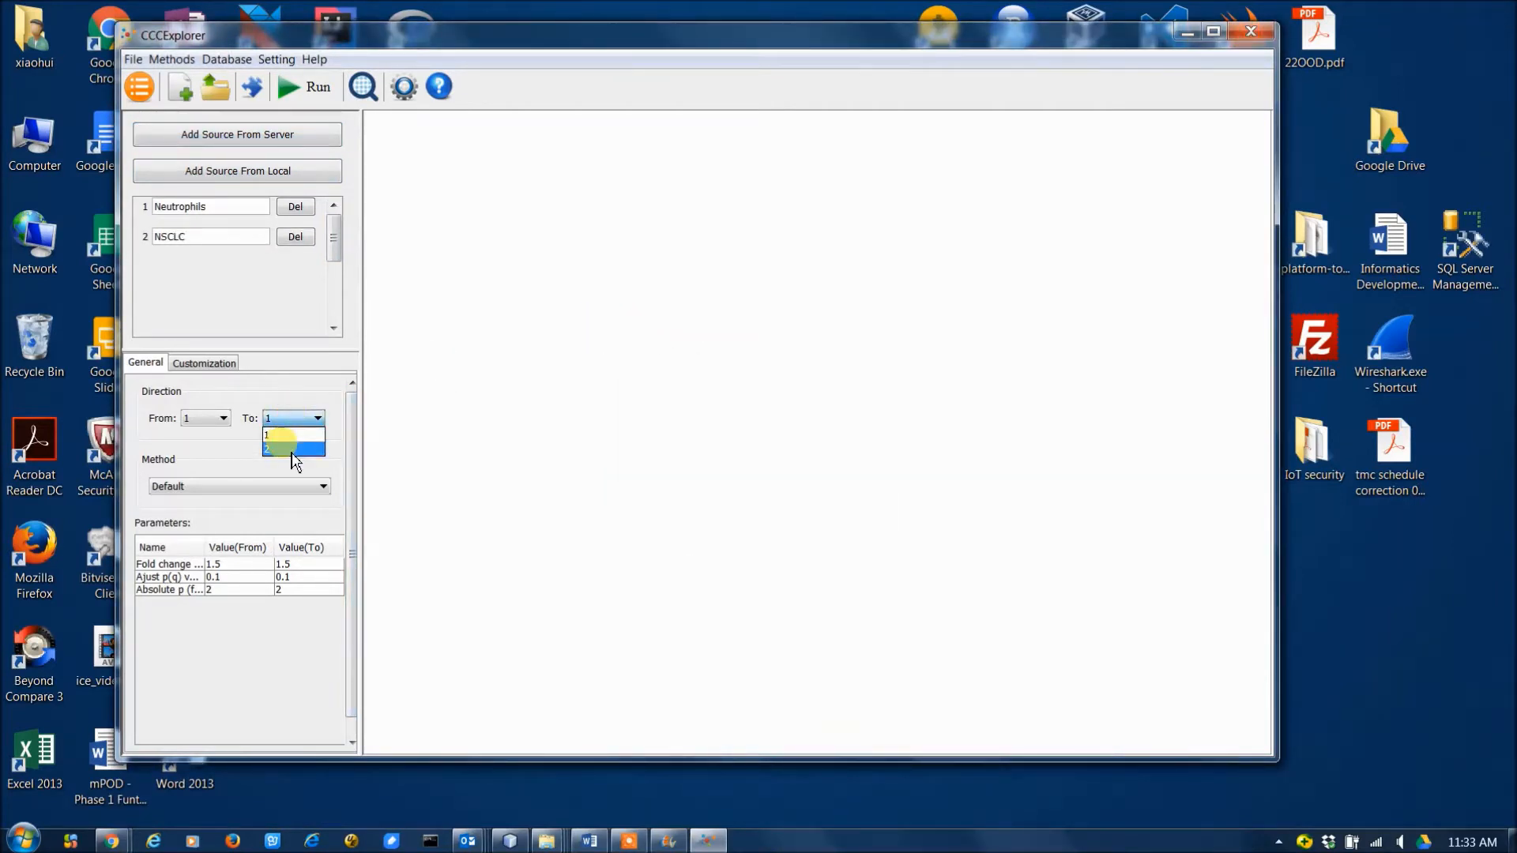
click(292, 449)
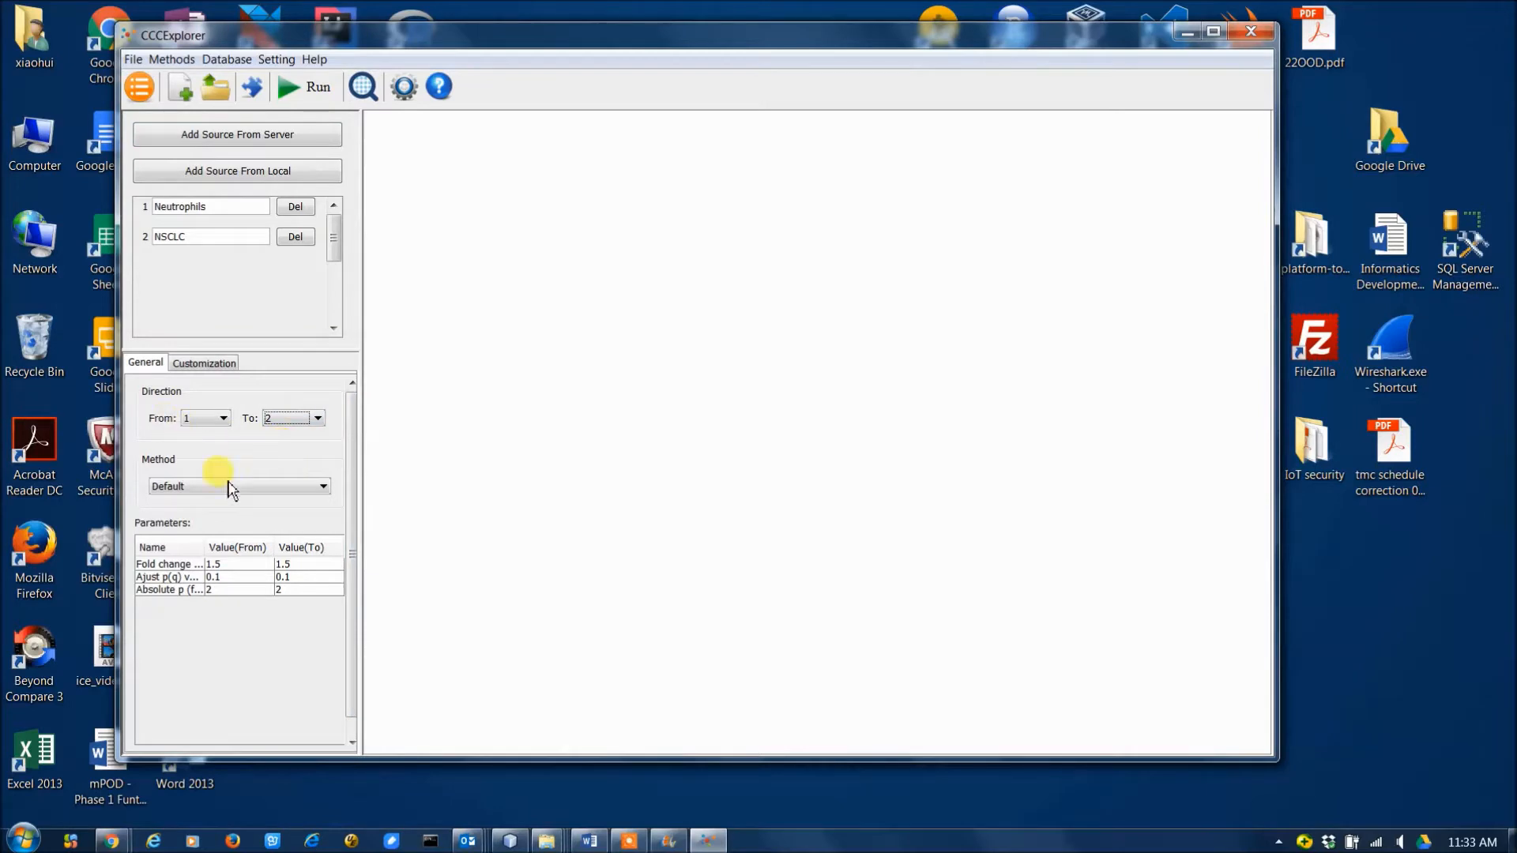
click(196, 488)
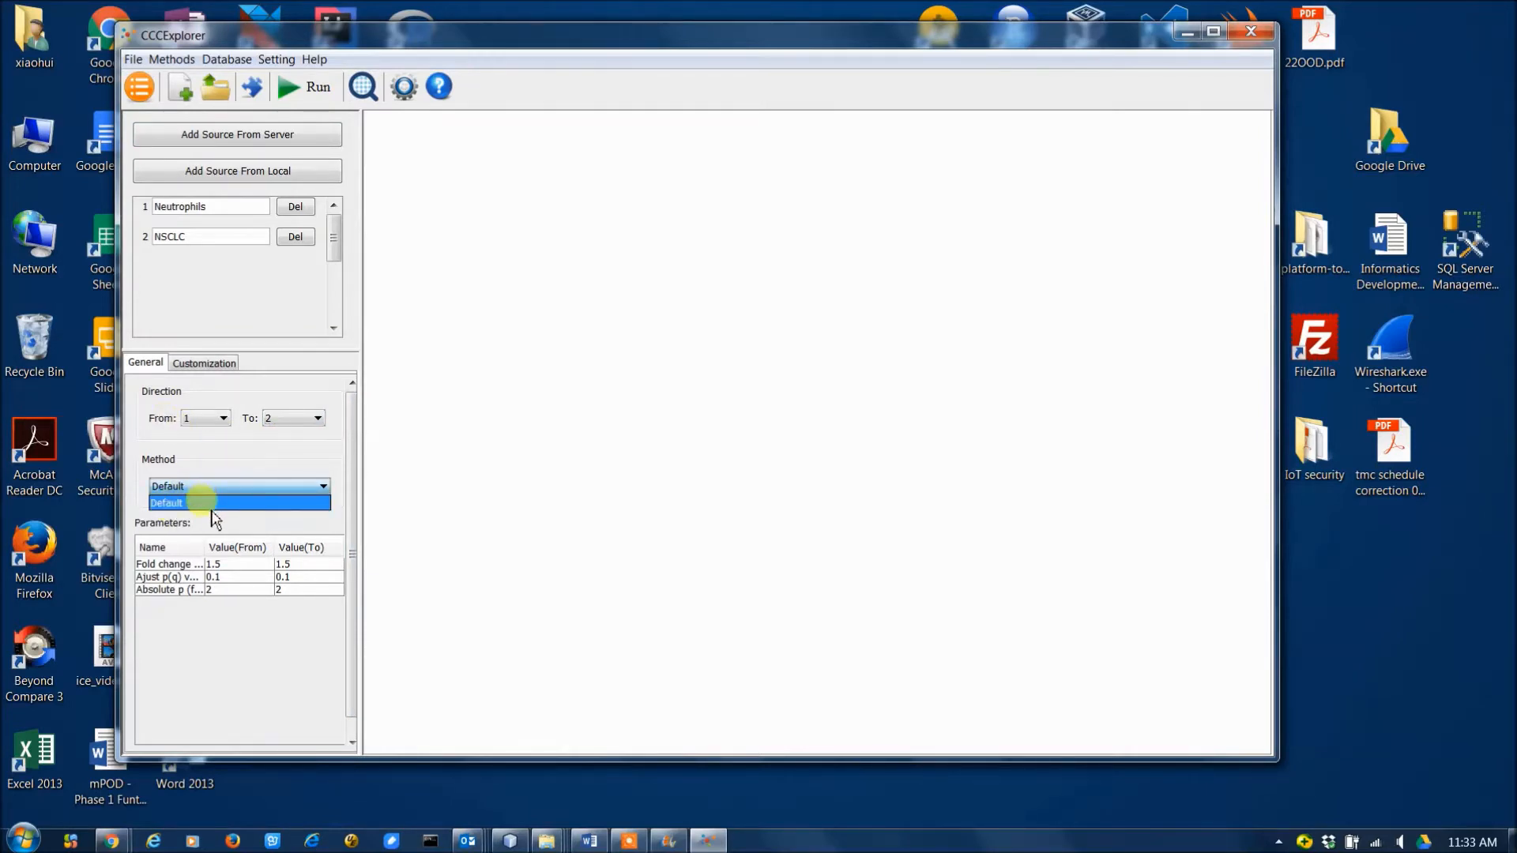
Set the fold change threshold of the target source to 1.4 and run the analysis in a maximized window.
click(315, 570)
double_click(315, 564)
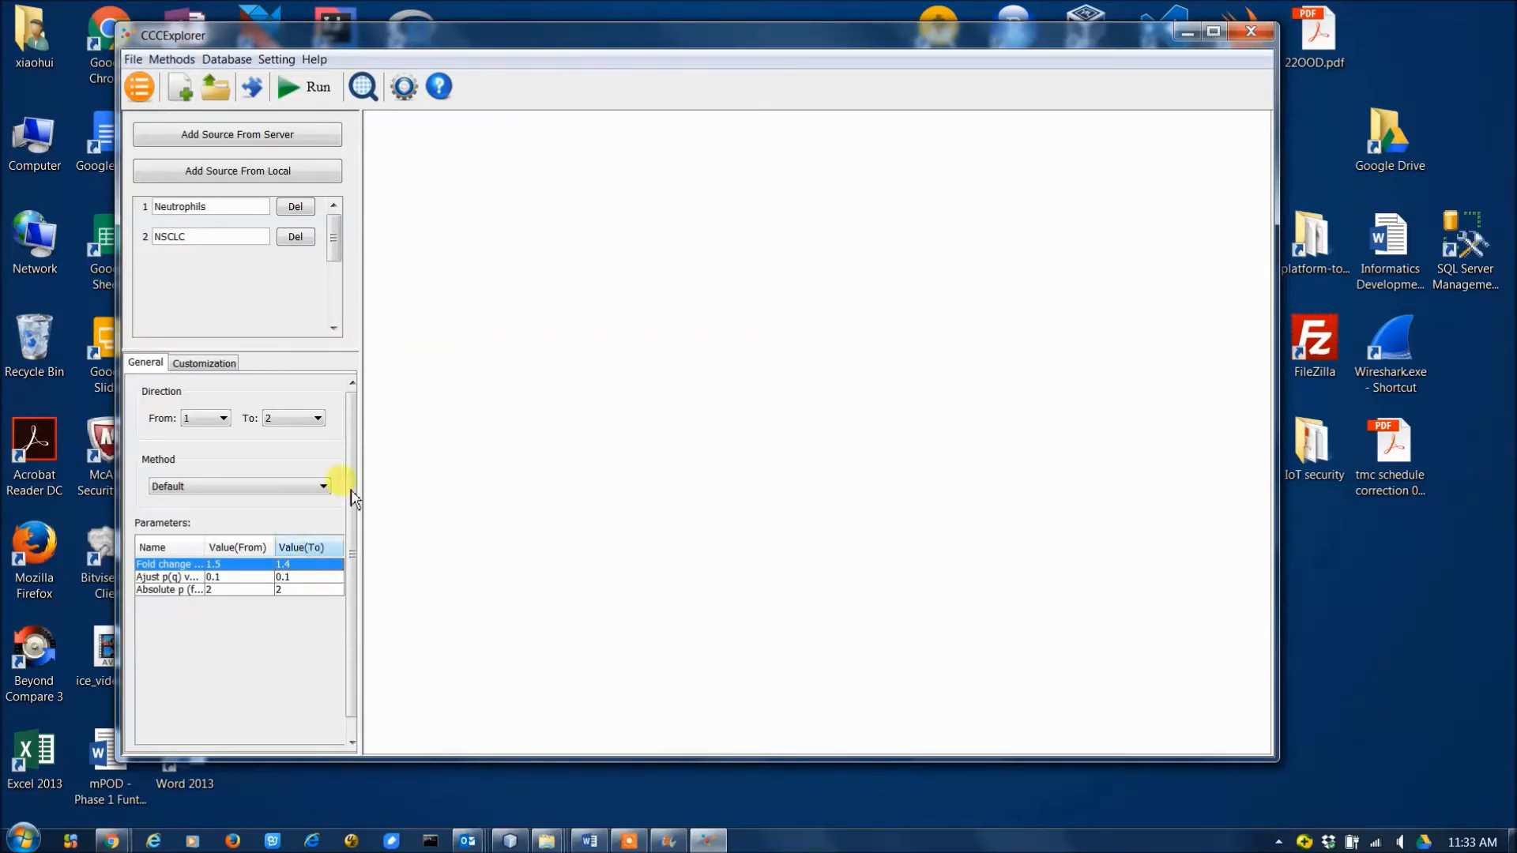
click(316, 87)
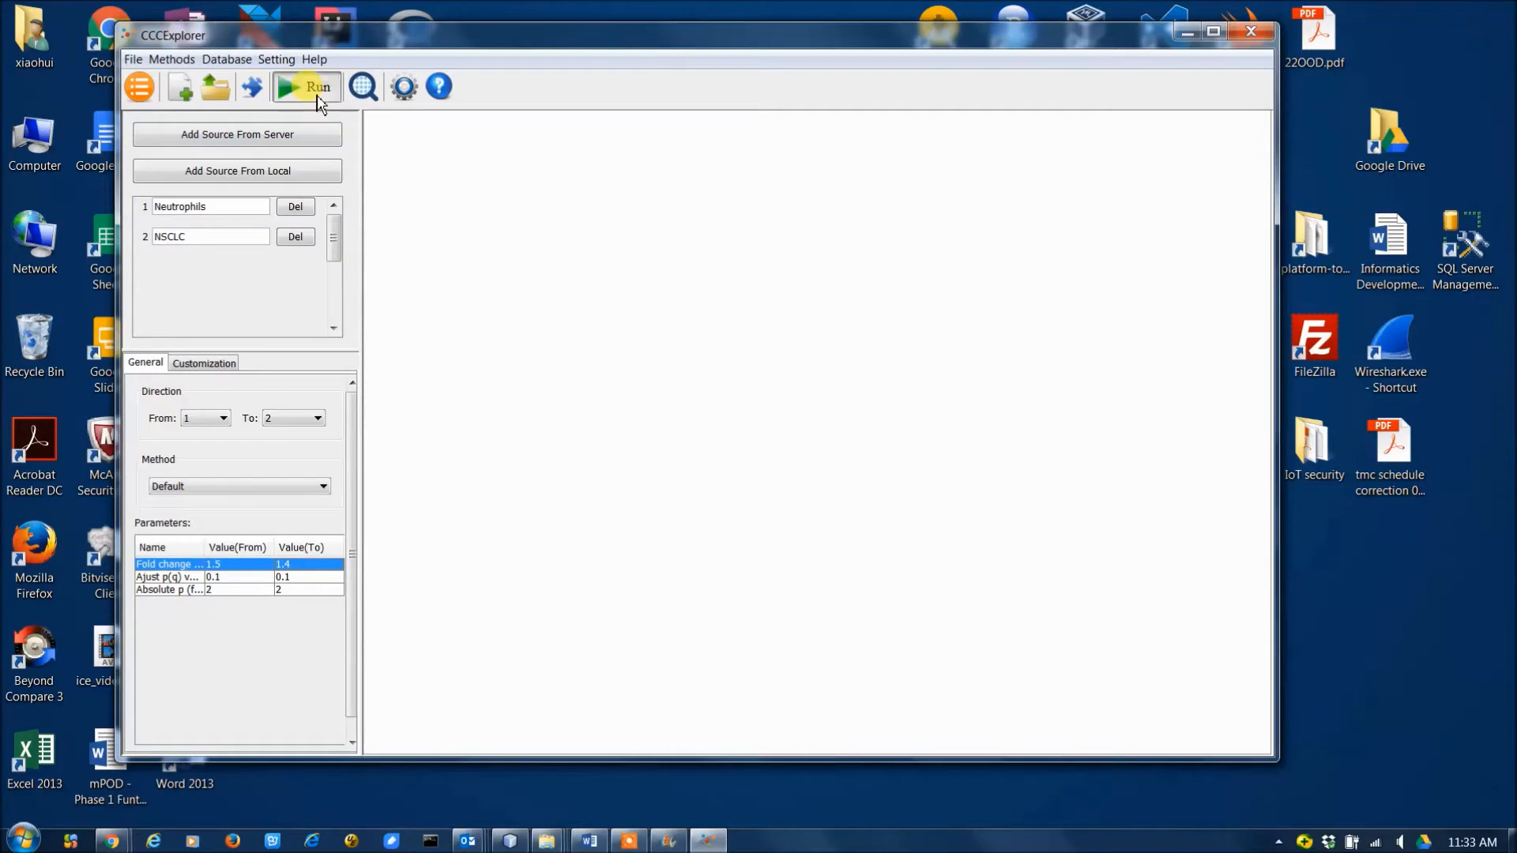
double_click(569, 35)
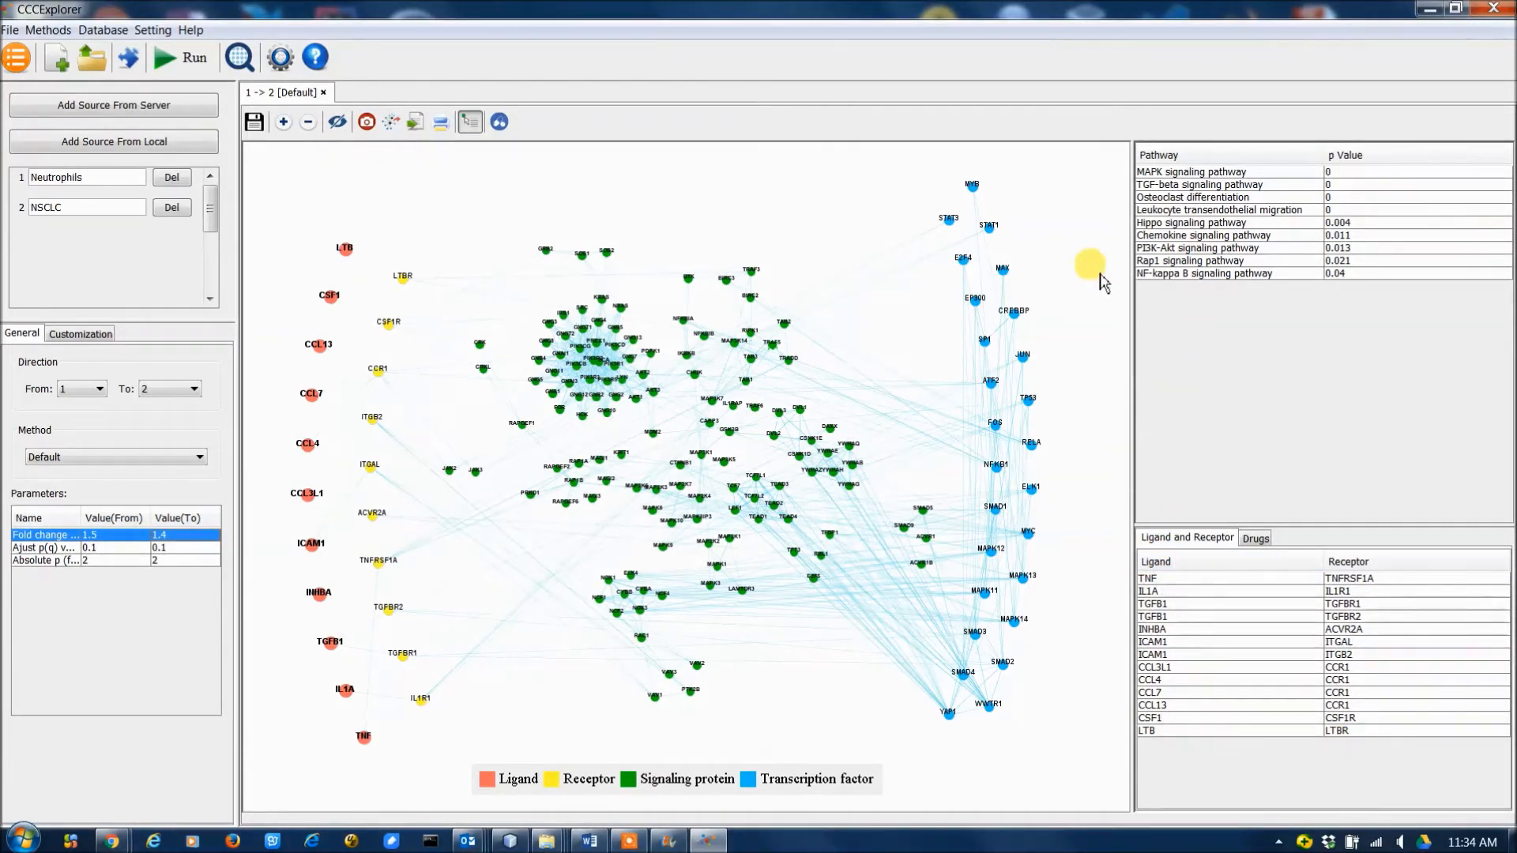
Highlight several listed pathways in the network one after another, from Leukocyte transendothelial migration to NF-kappa B, ending with Osteoclast differentiation.
click(1251, 210)
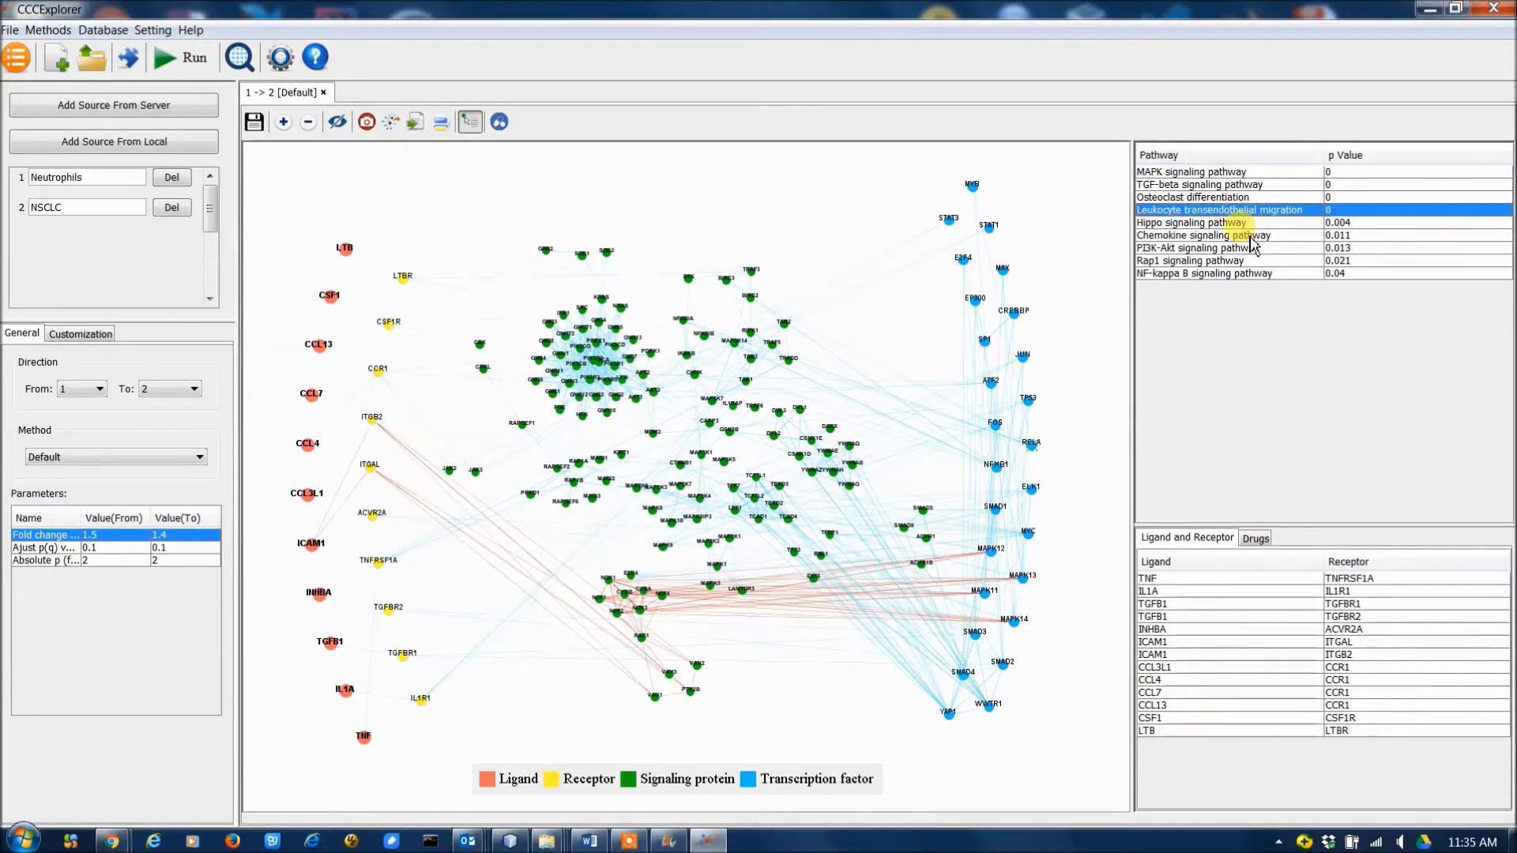
click(1248, 235)
click(1248, 248)
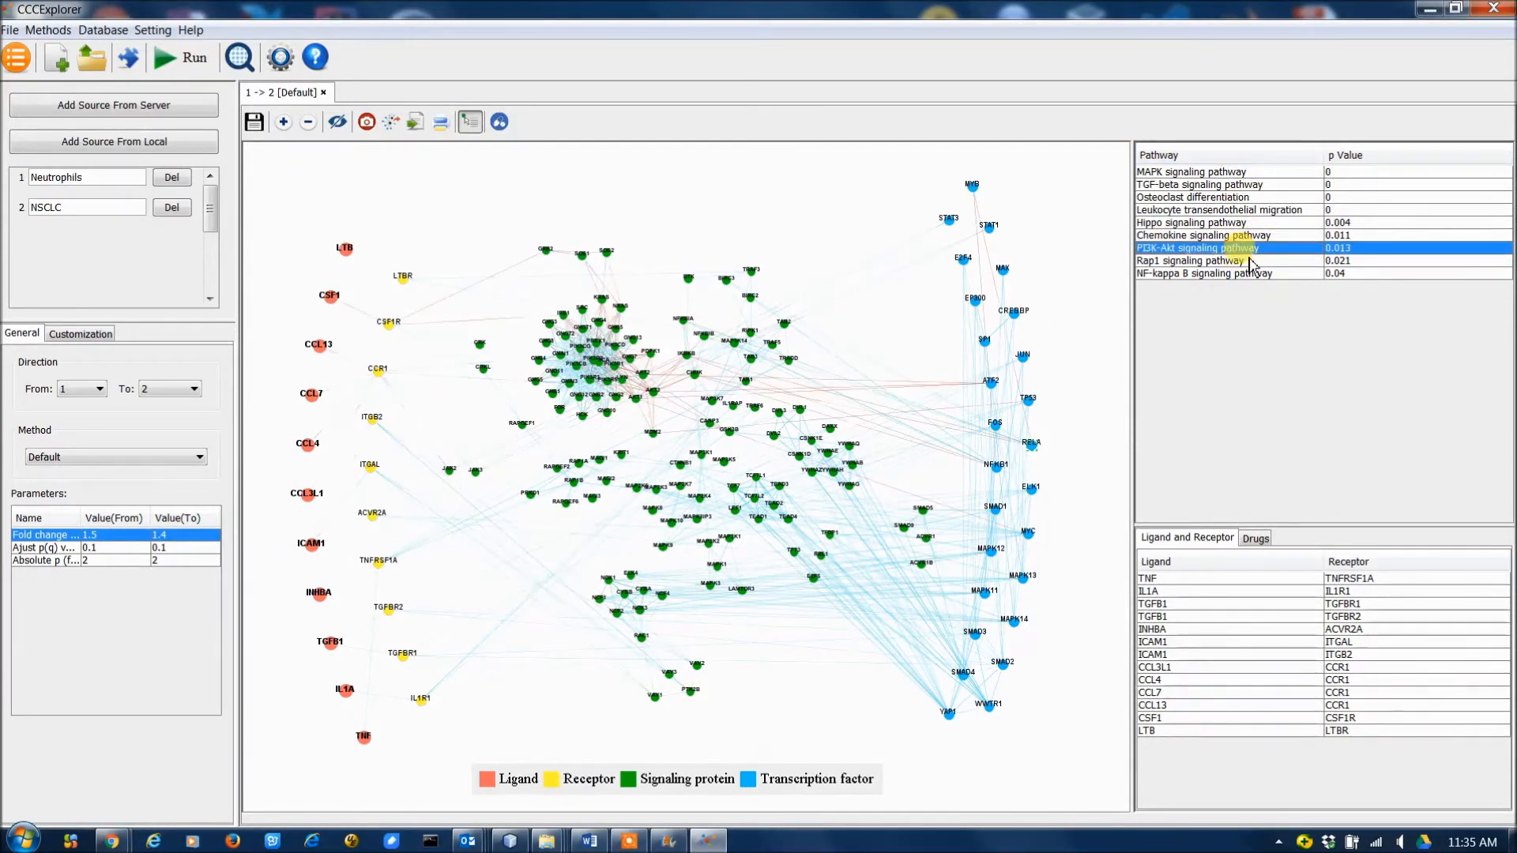
click(1249, 273)
click(1238, 198)
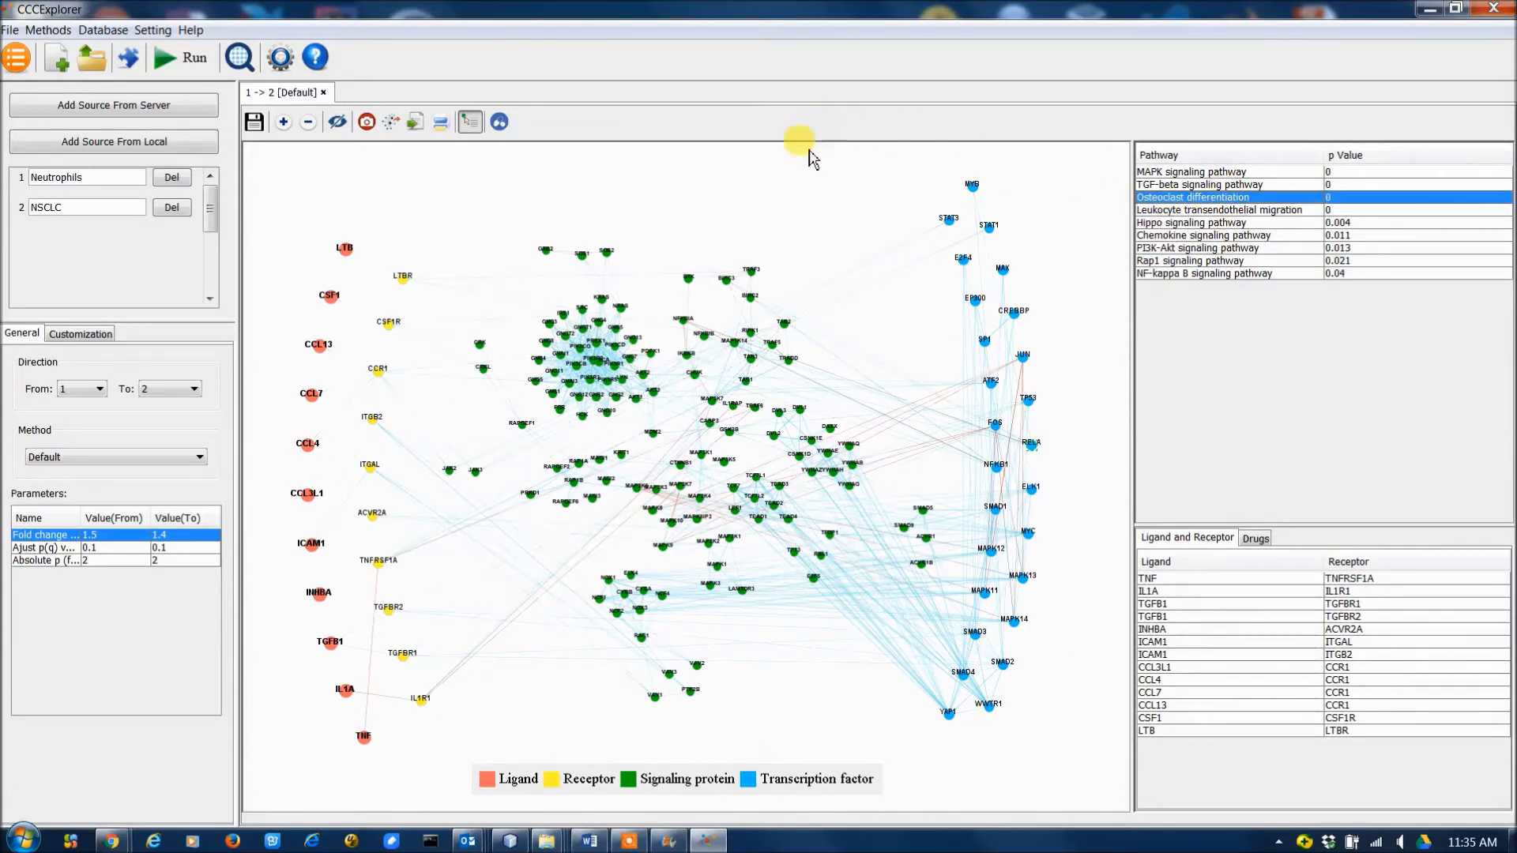
Hide the links between the network's nodes and show them again.
click(288, 126)
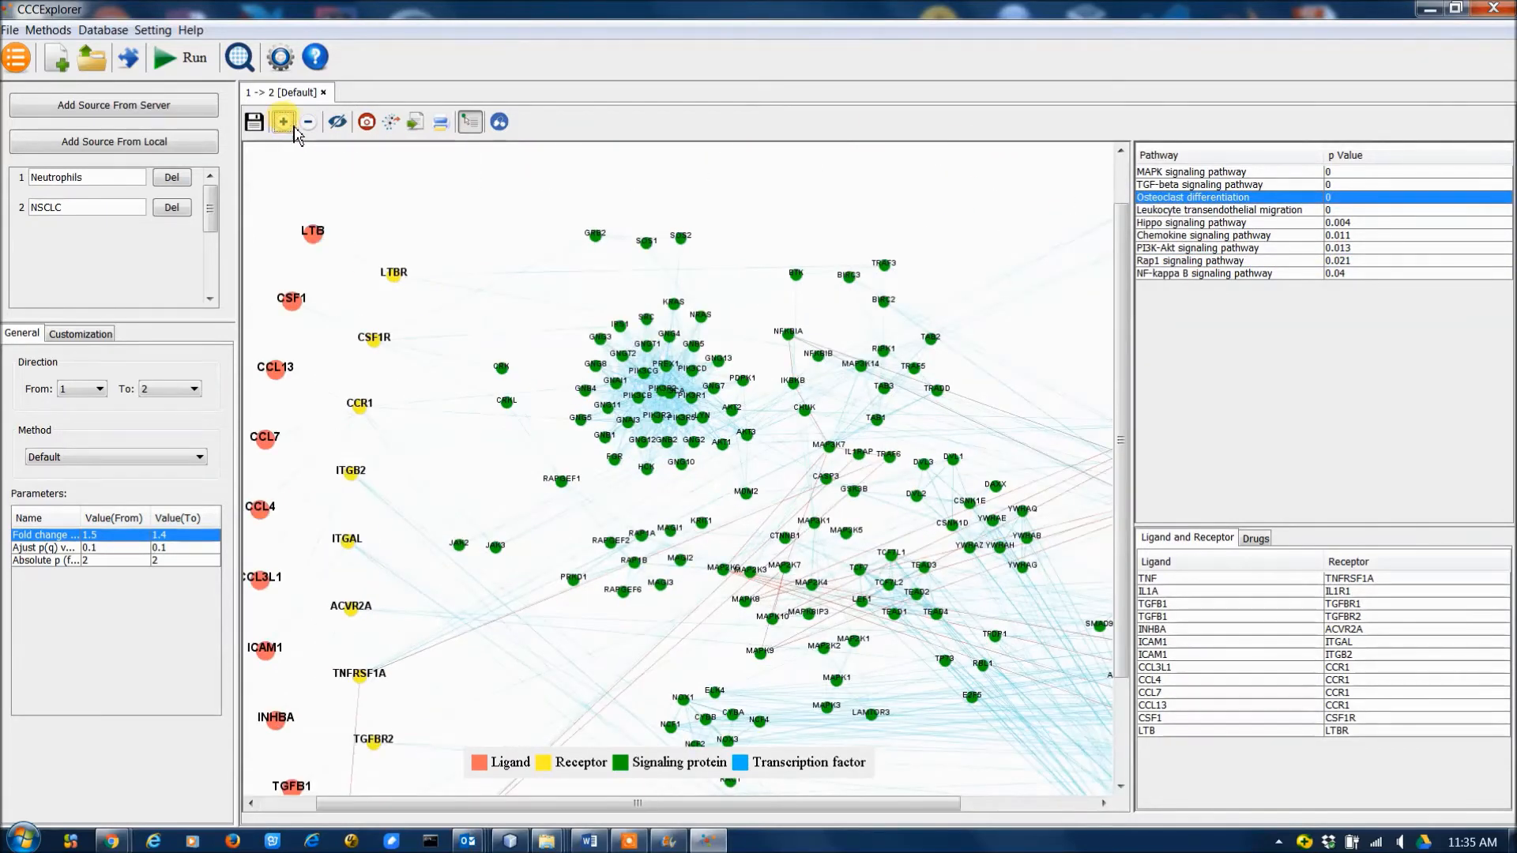
click(308, 122)
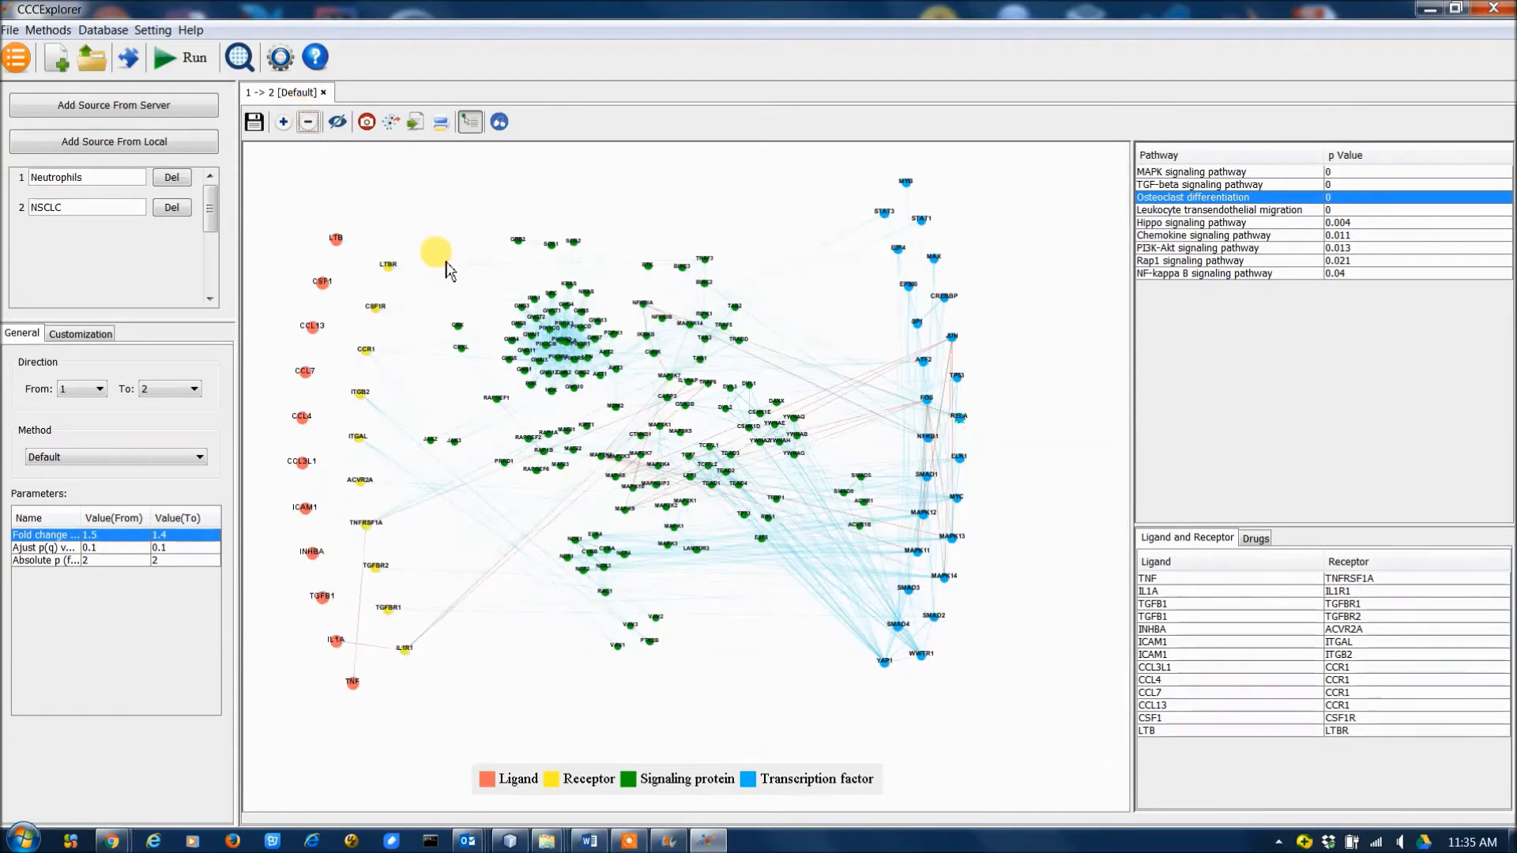
scroll(435, 257, up, 1)
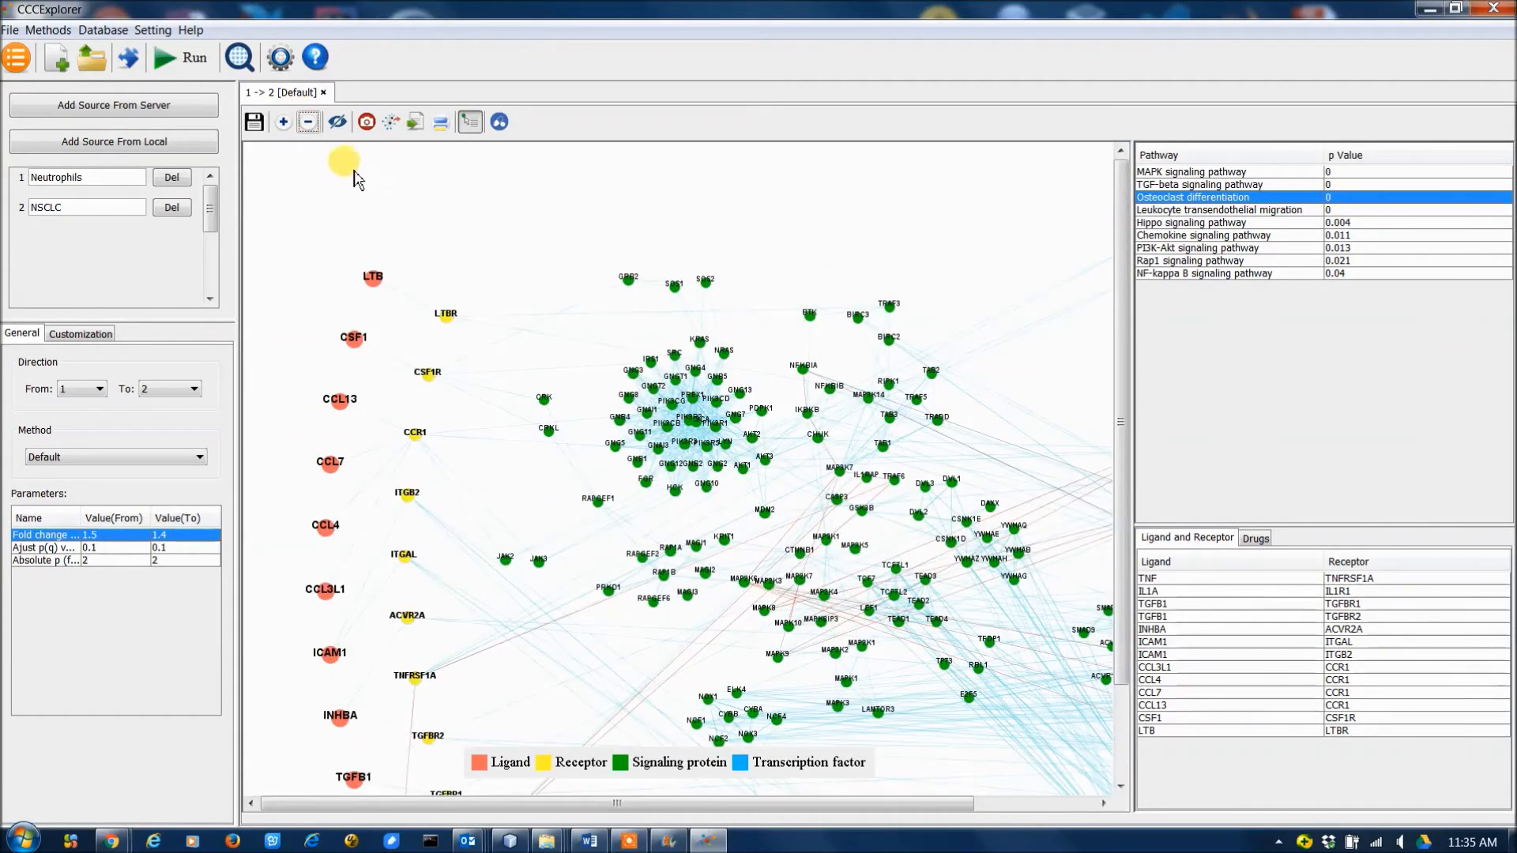
click(337, 121)
scroll(357, 193, down, 1)
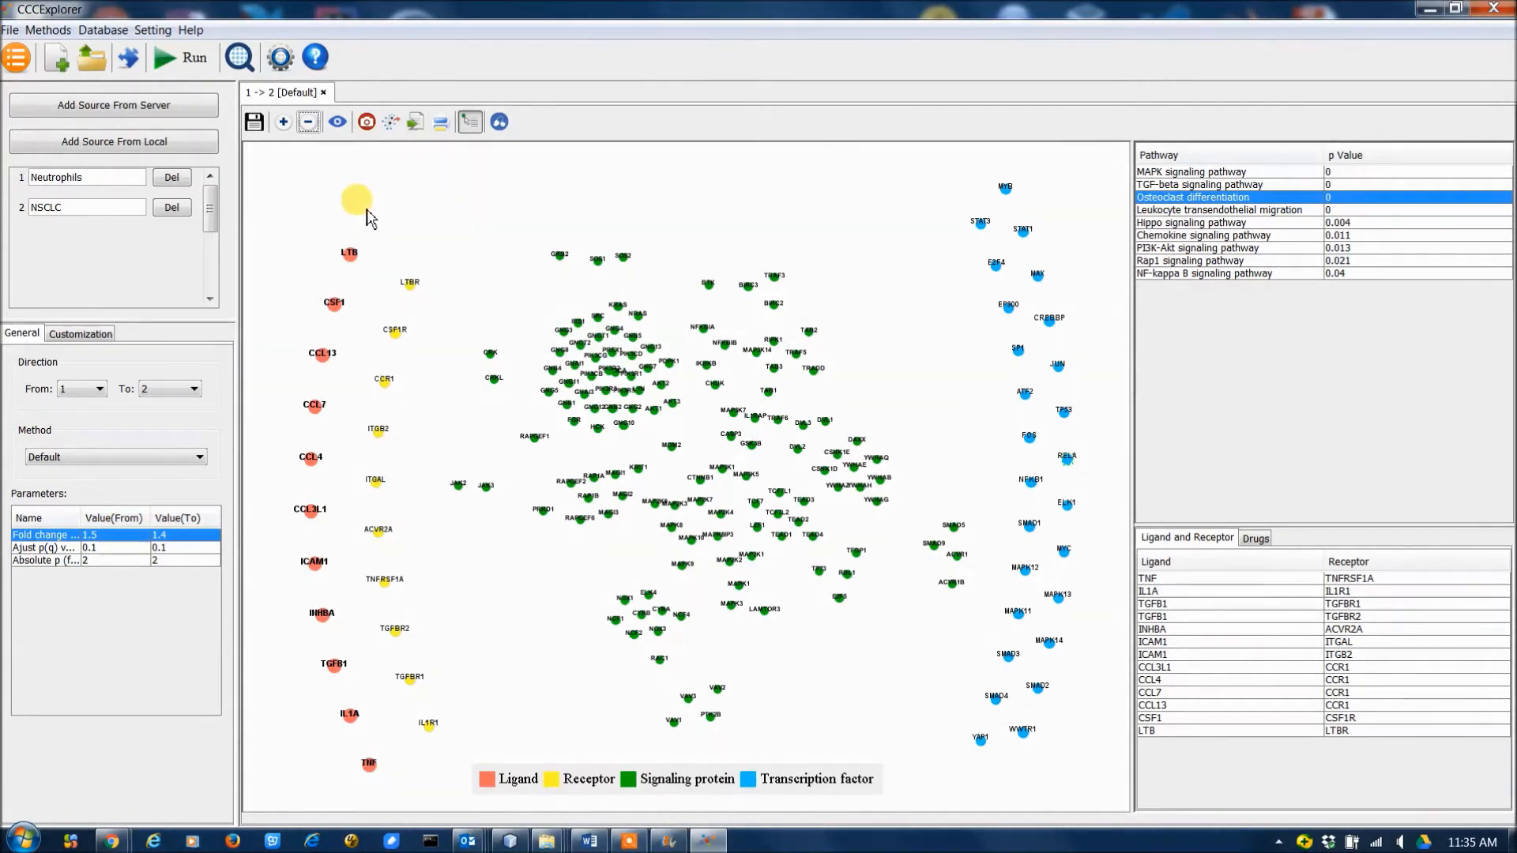
click(337, 122)
Save a screenshot of the enlarged network's ligand side to the desktop as screenshot.png.
scroll(506, 314, up, 1)
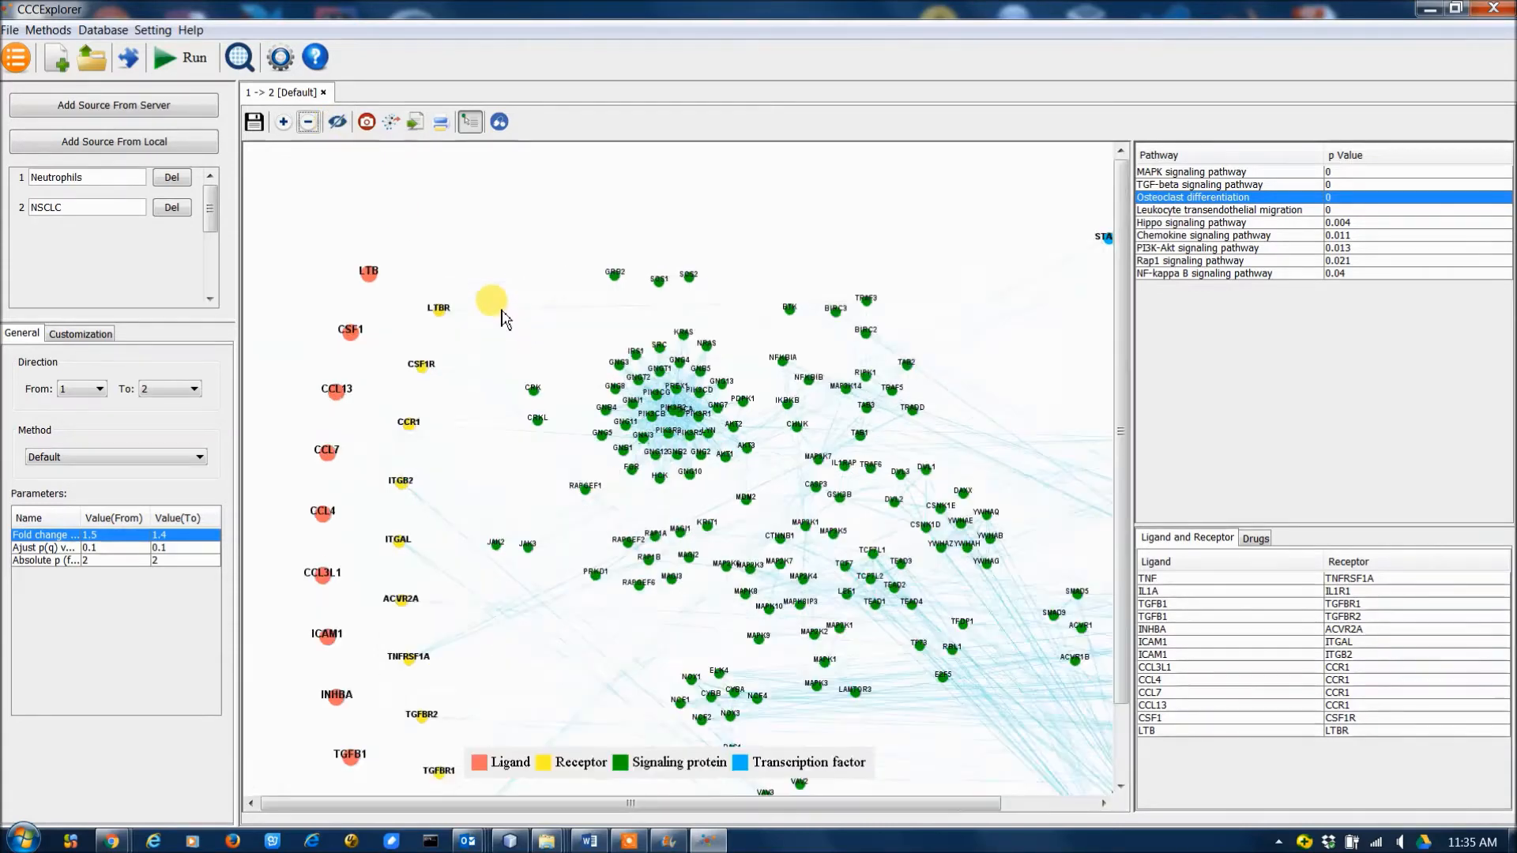
scroll(502, 310, up, 1)
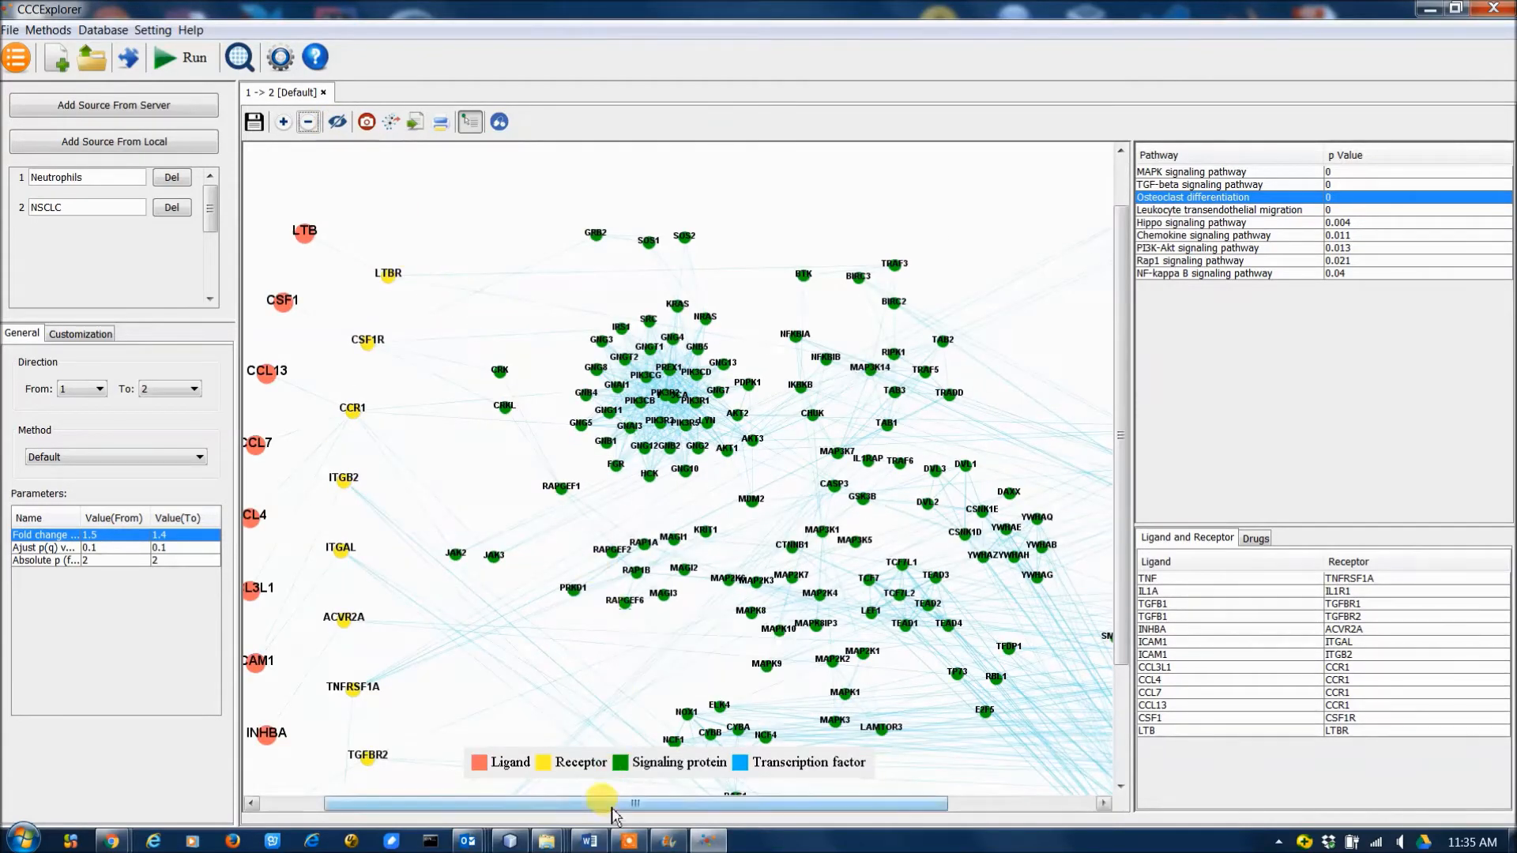
drag(615, 816, 551, 814)
click(365, 121)
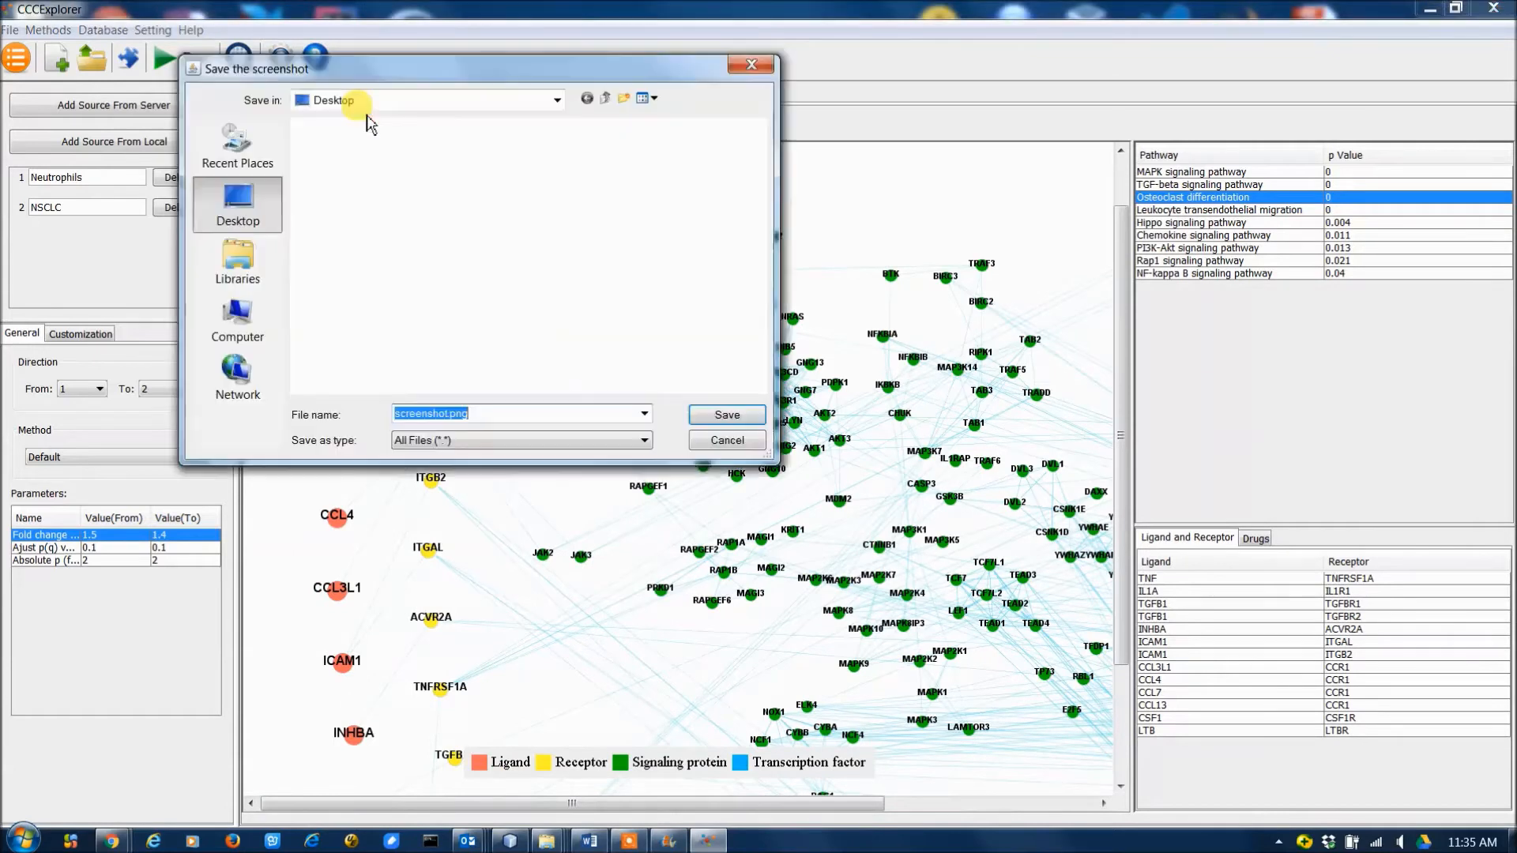
click(730, 415)
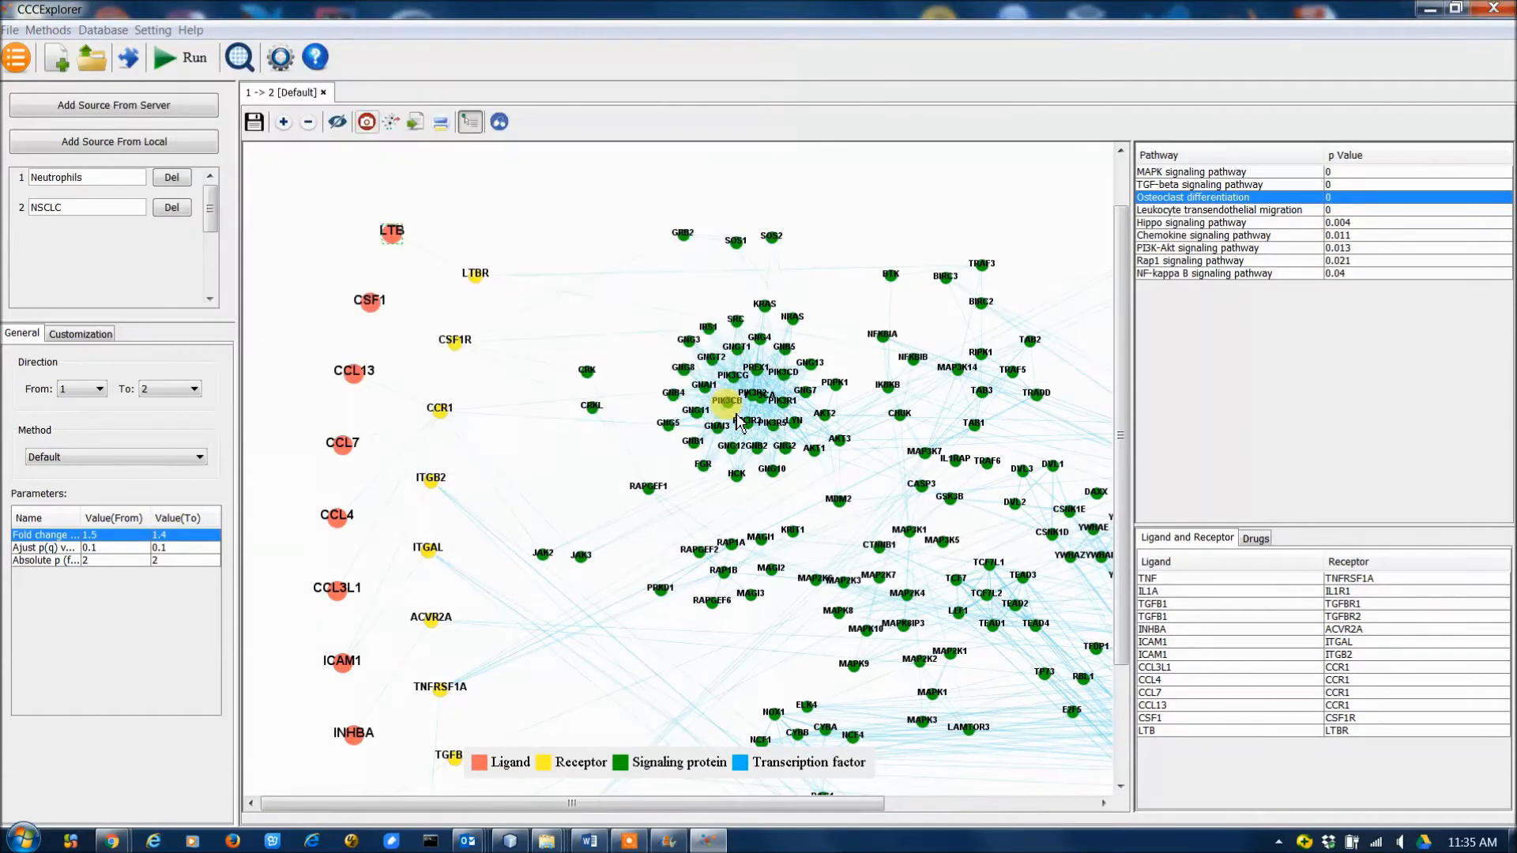
Open the saved screenshot.png from the desktop and examine the captured part of the network.
click(752, 452)
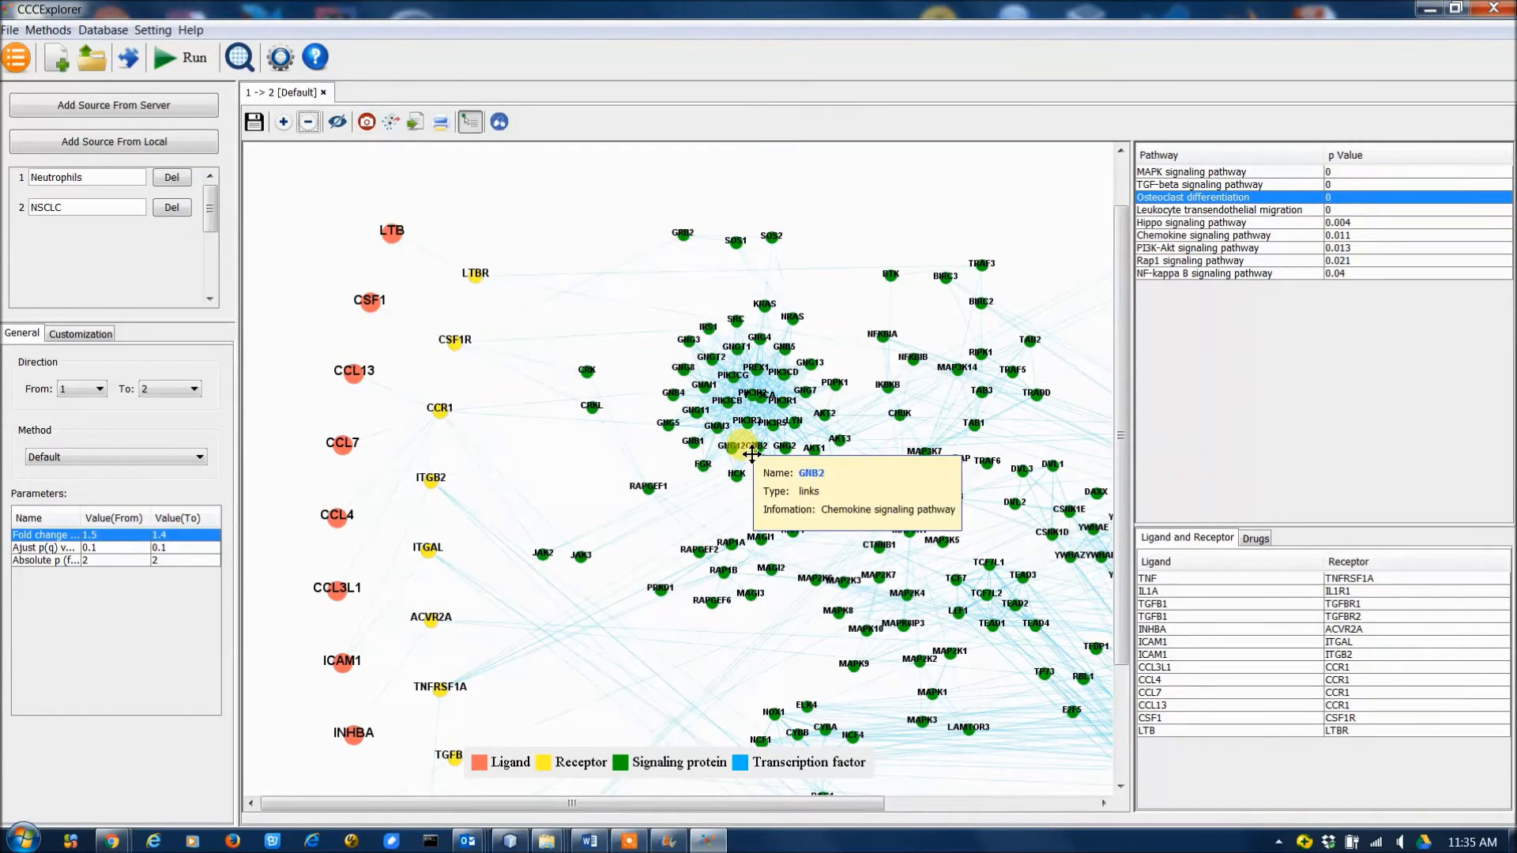
key(super+d)
double_click(263, 751)
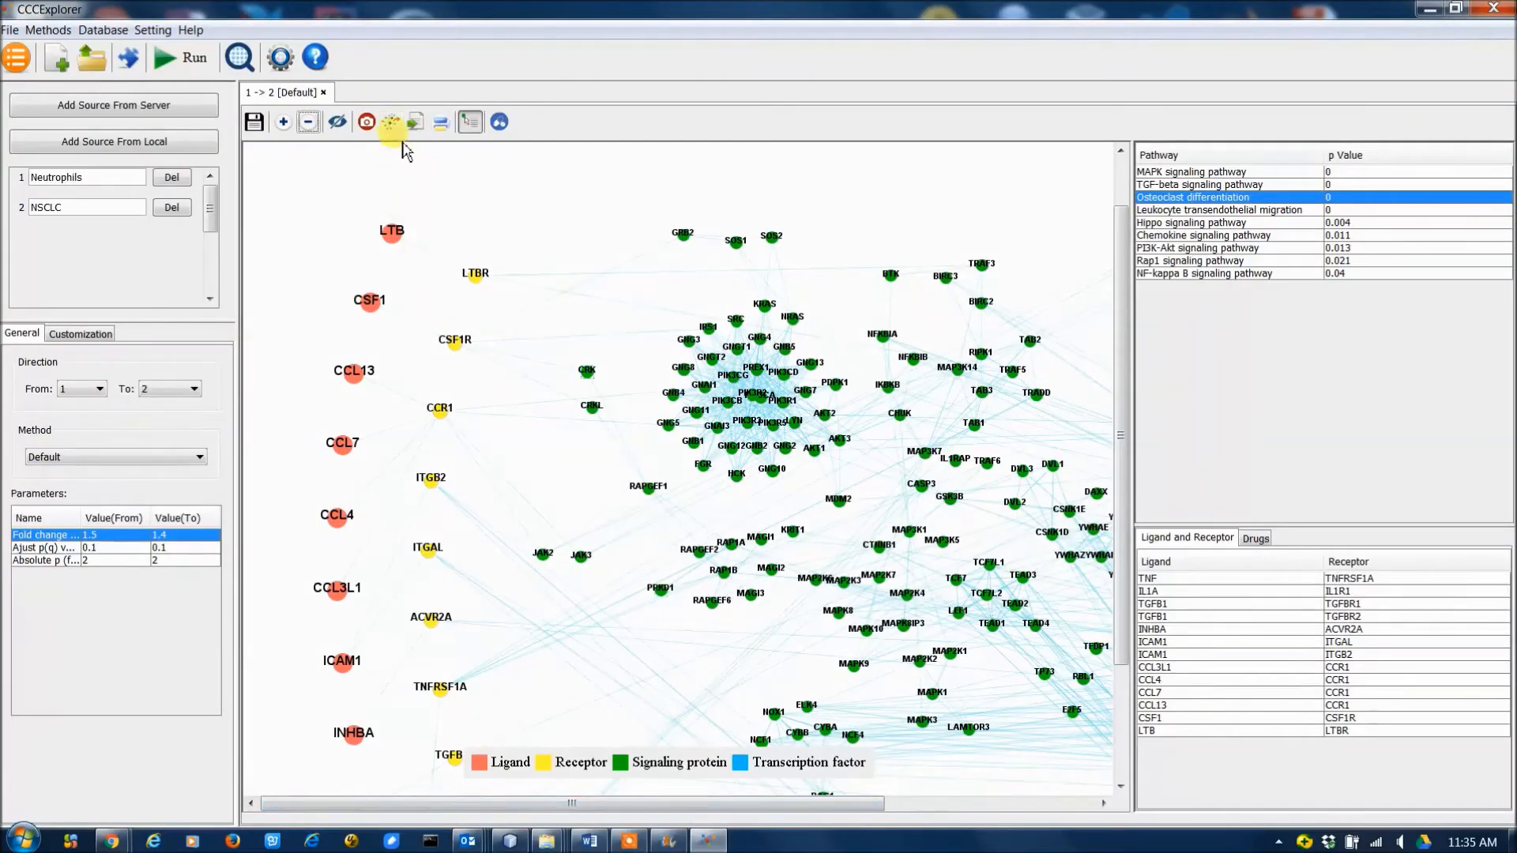
Export the whole network to the desktop as network_export.png and open the exported image.
click(393, 123)
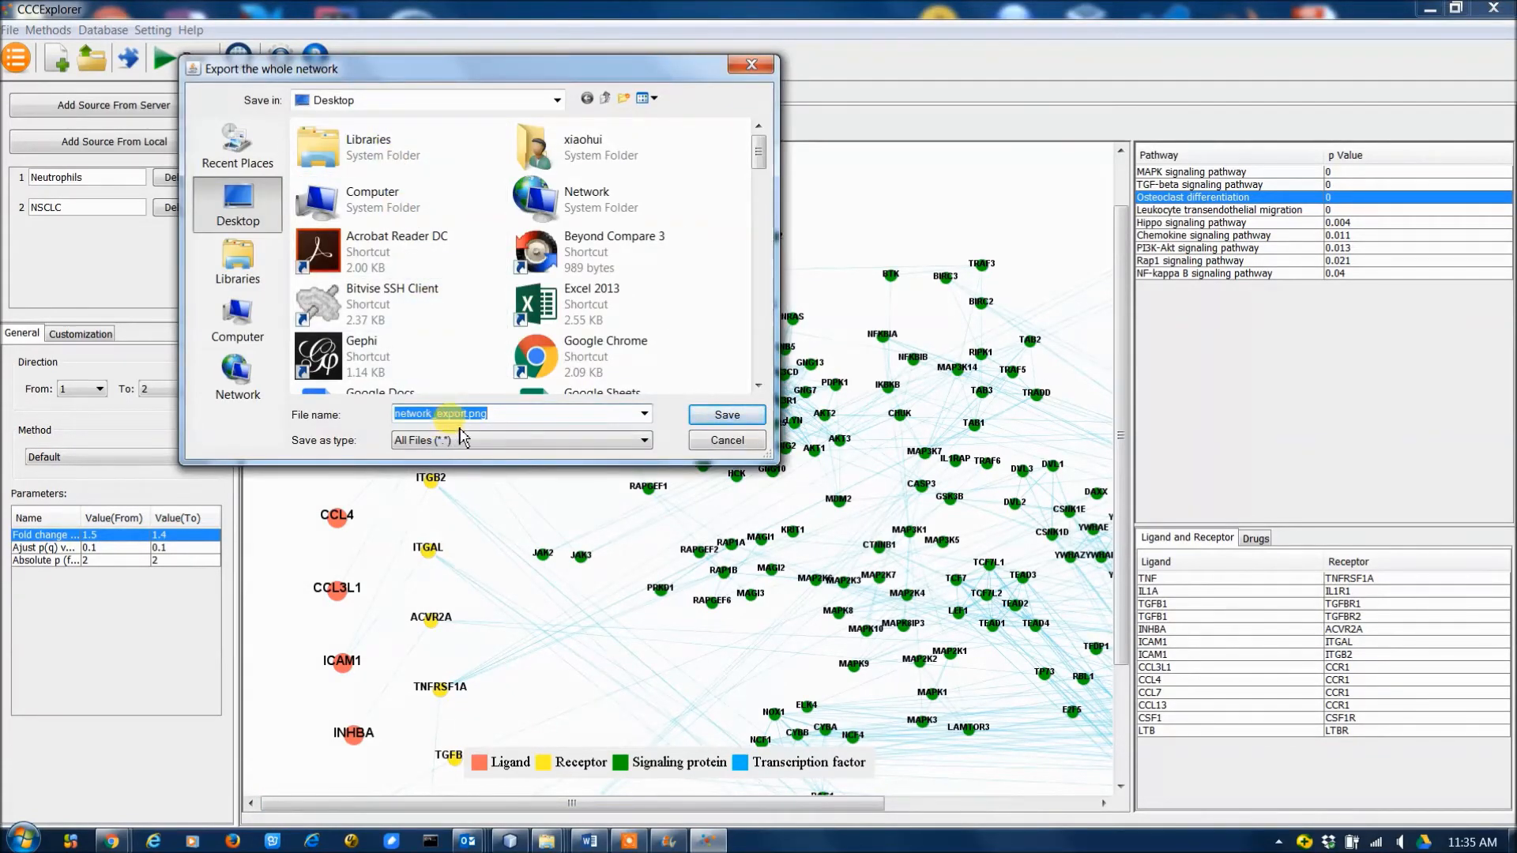
click(730, 413)
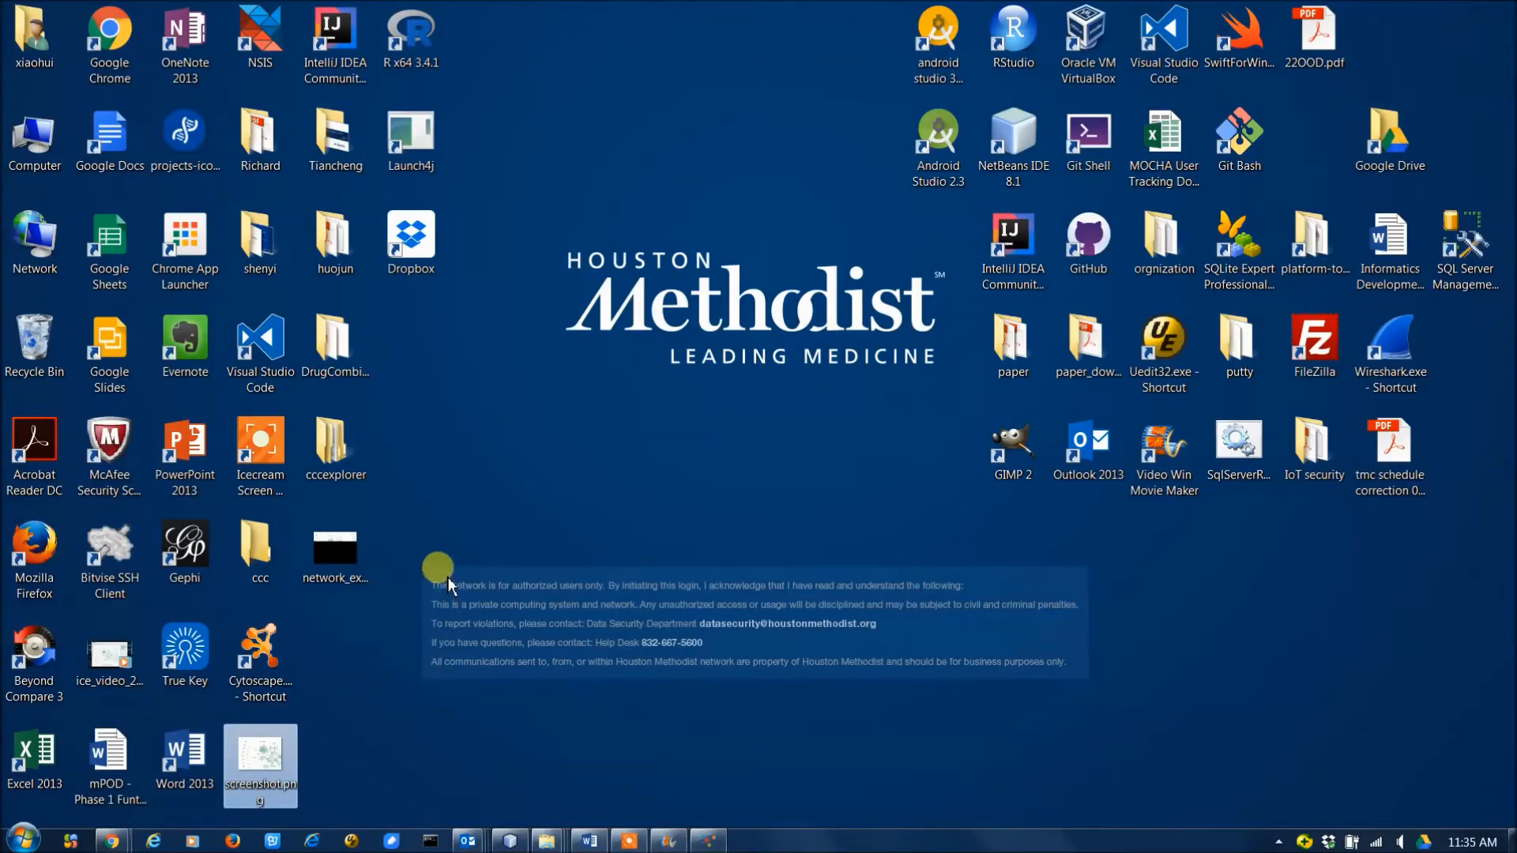
click(339, 561)
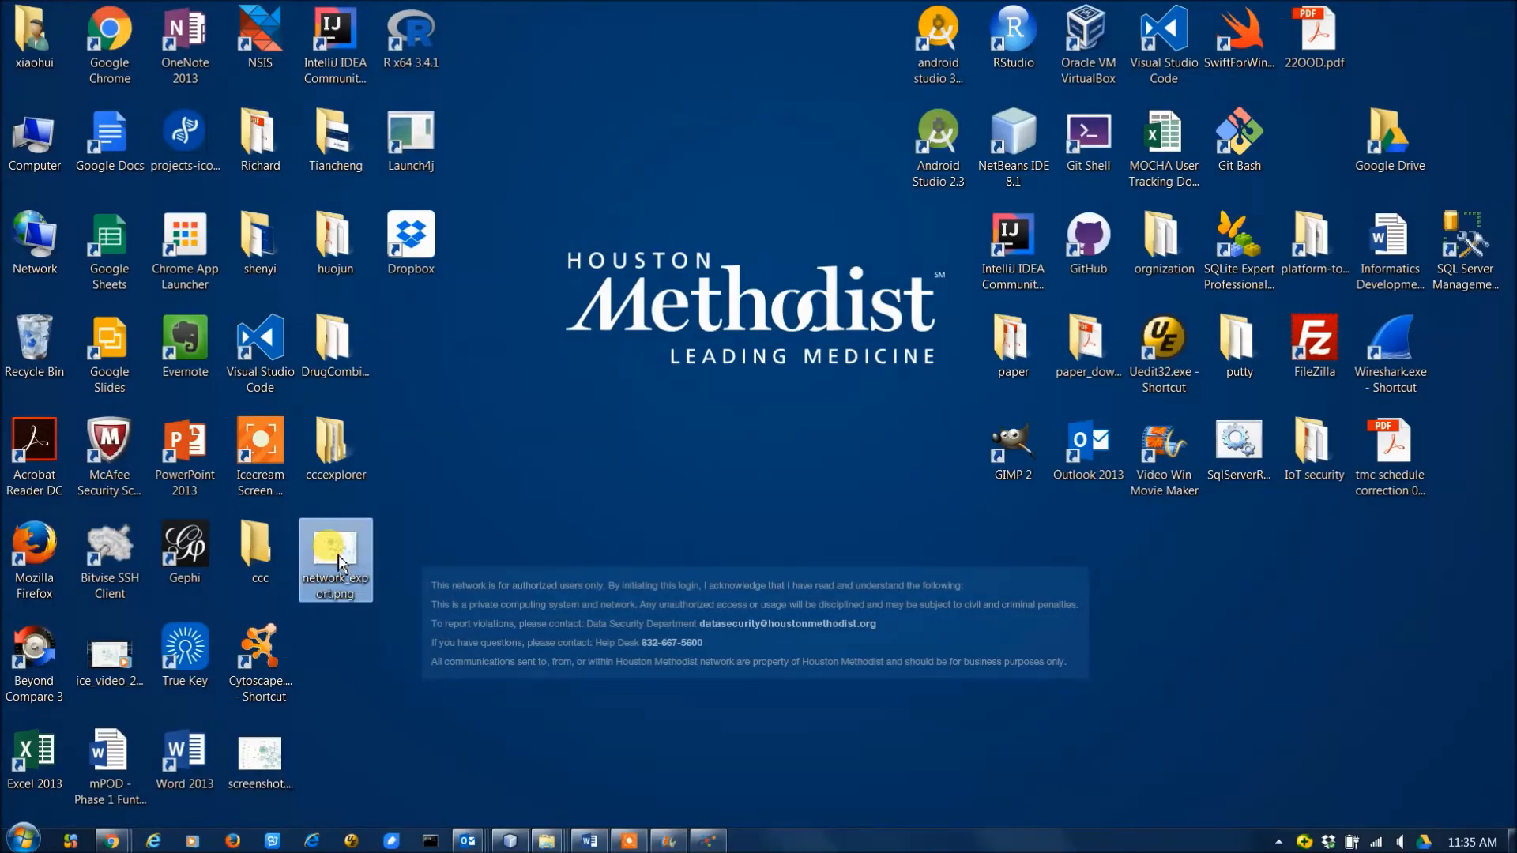
double_click(340, 561)
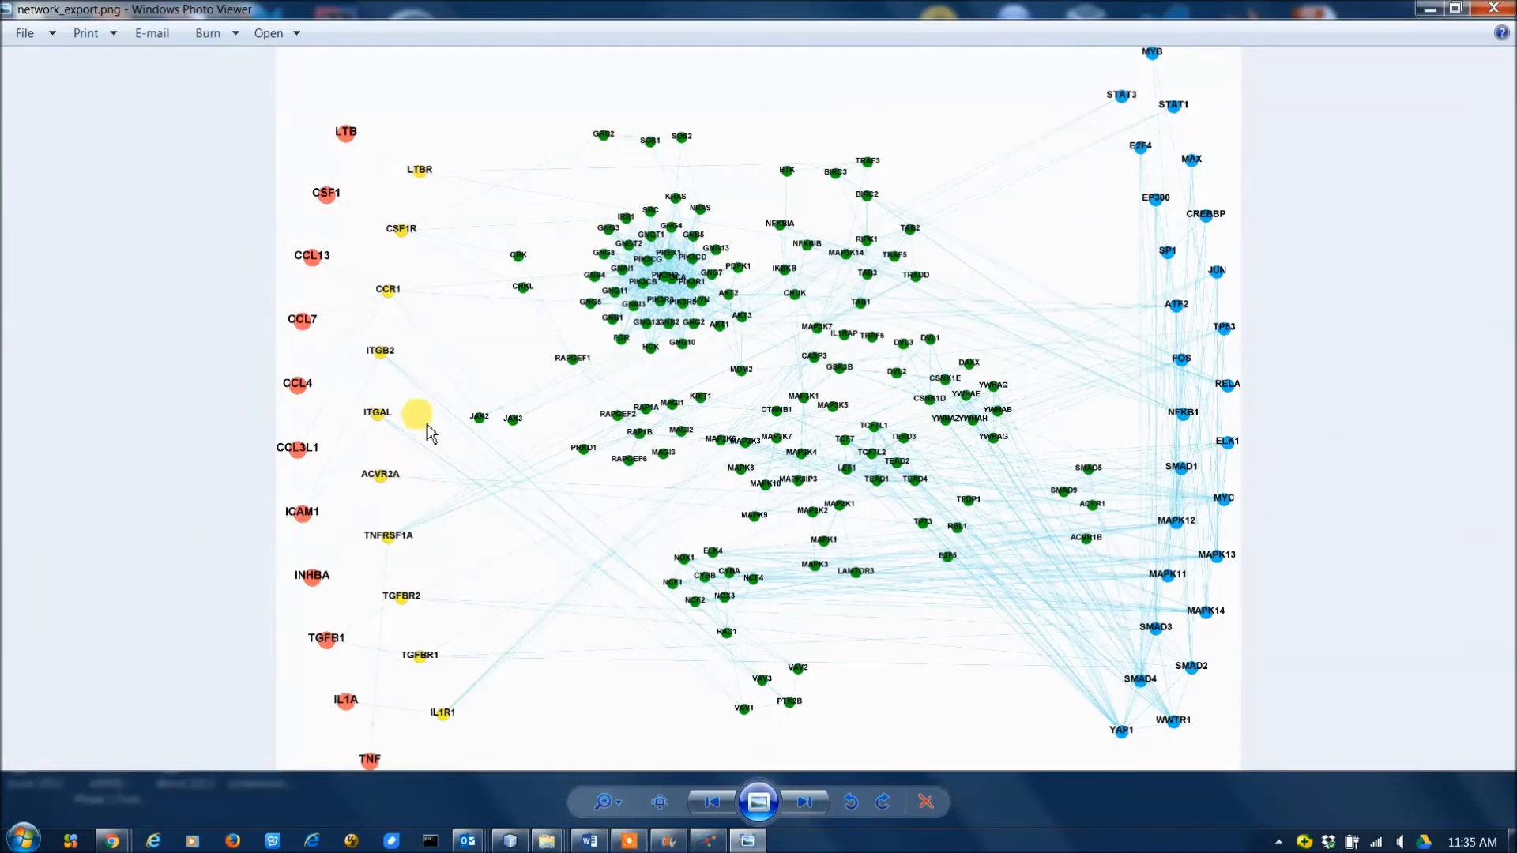
Switch back to CCCExplorer and export the ligand-receptor mapping table to the desktop as ligand-receptor-pathway.csv.
click(708, 840)
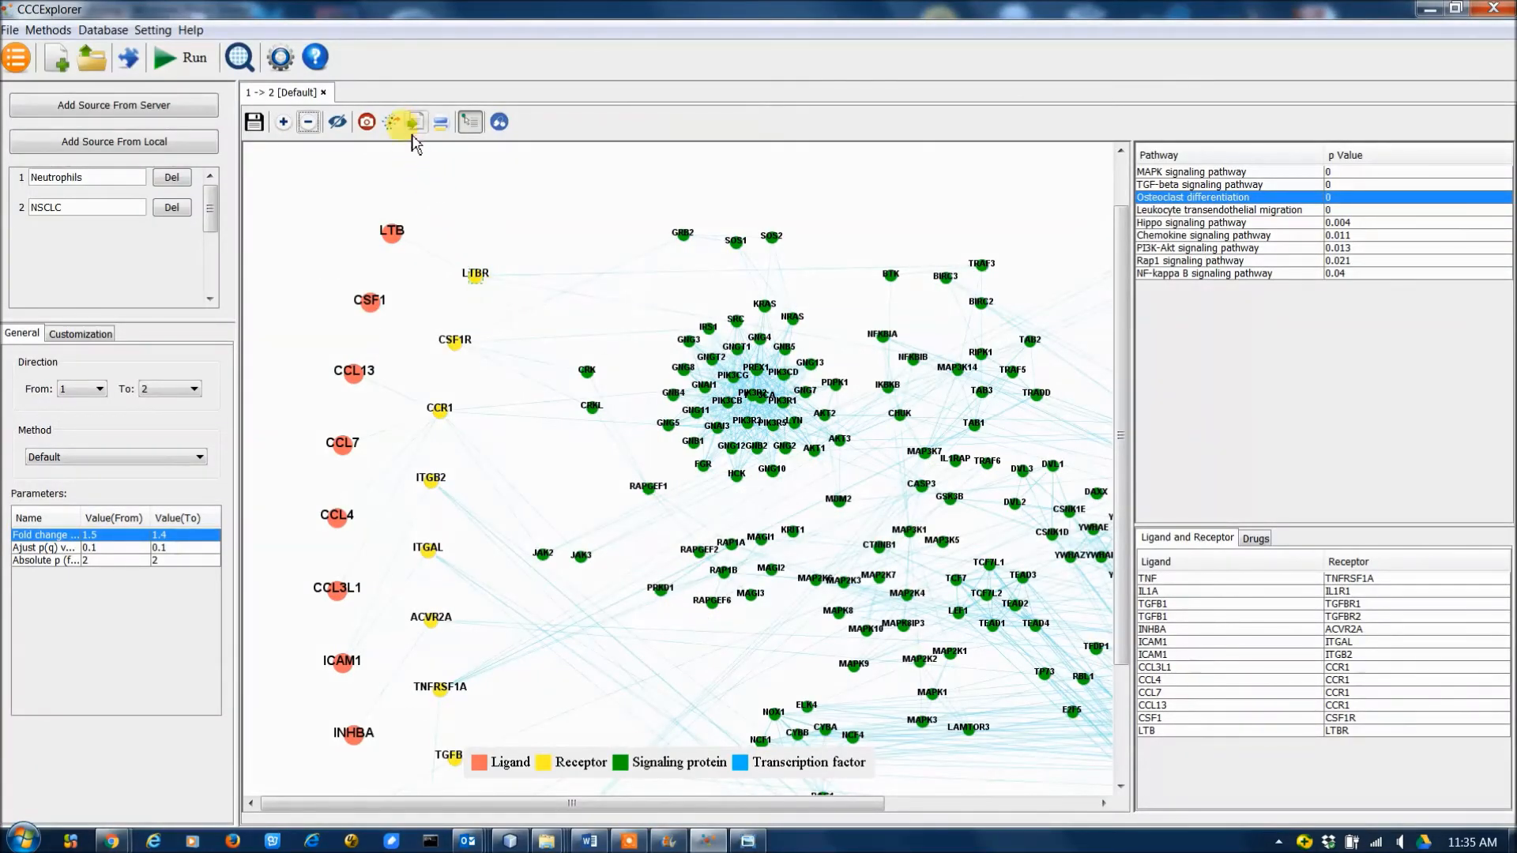
click(415, 123)
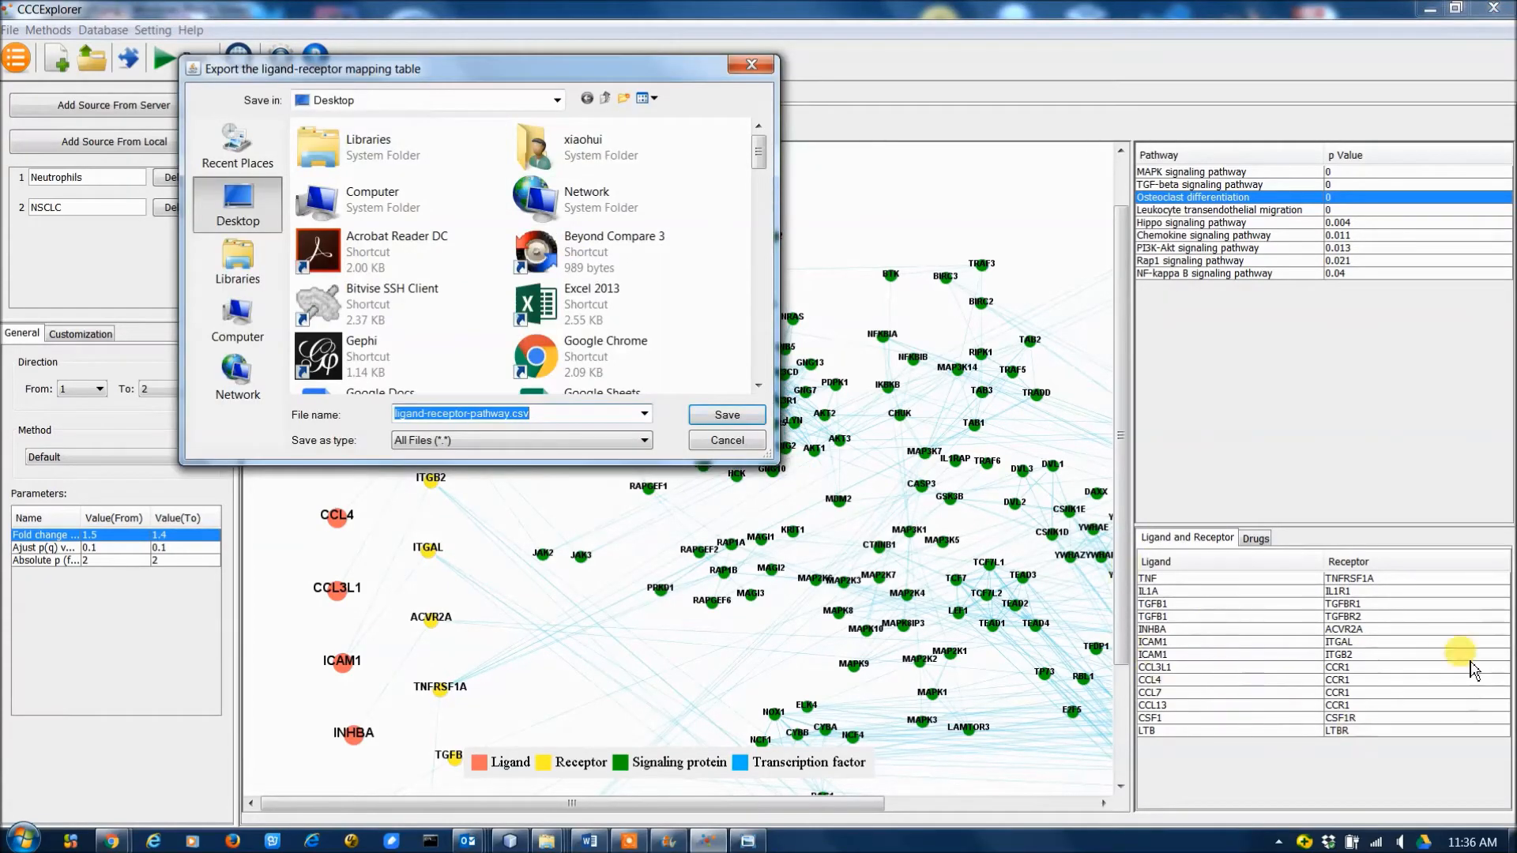
click(722, 416)
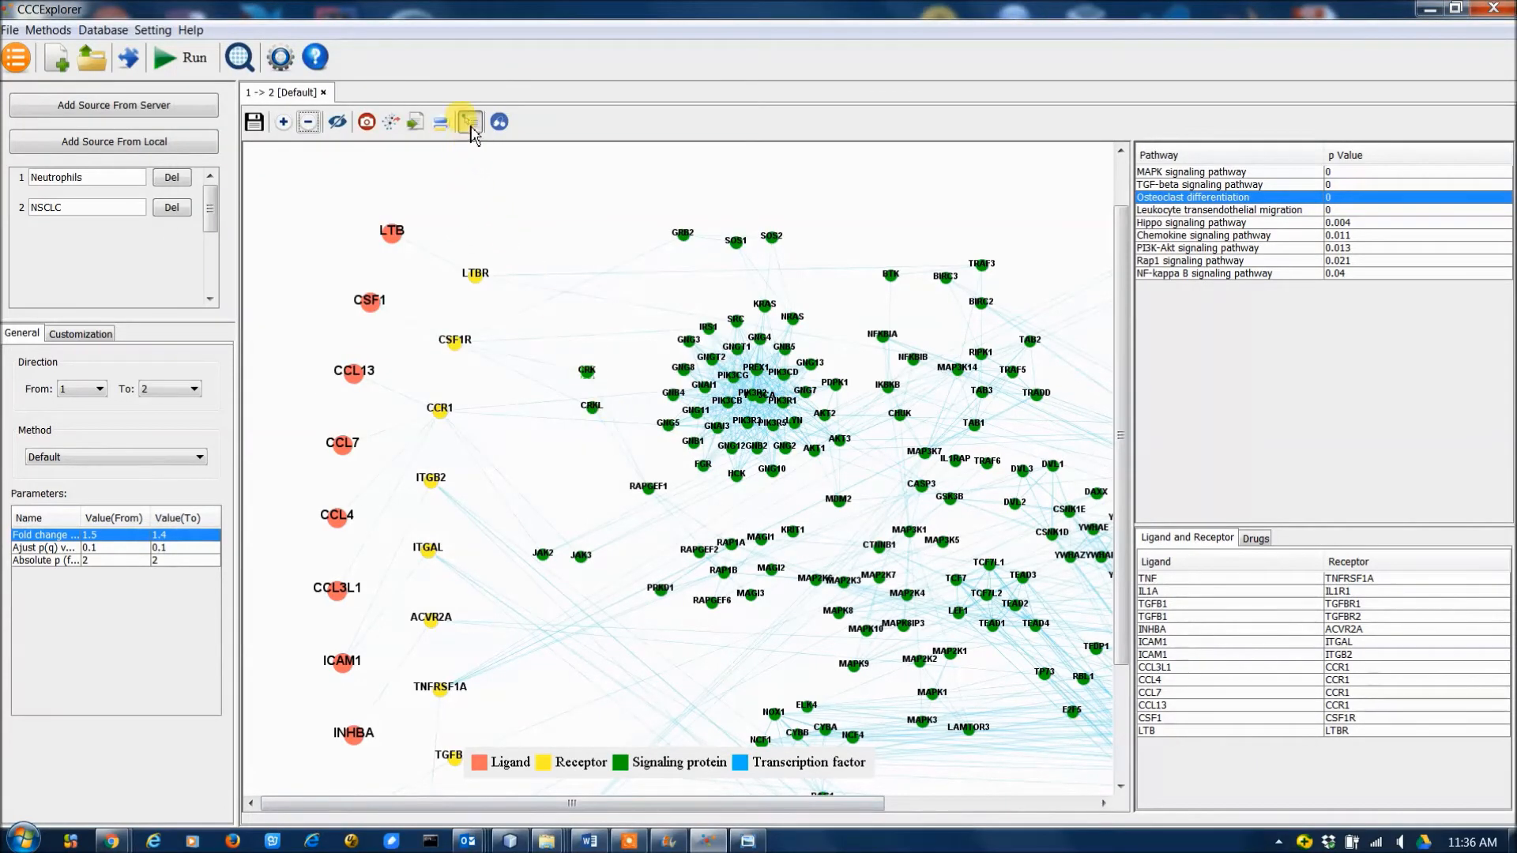
Inspect the name, type and pathway information of the LTBR receptor node in the network.
mouse_move(475, 274)
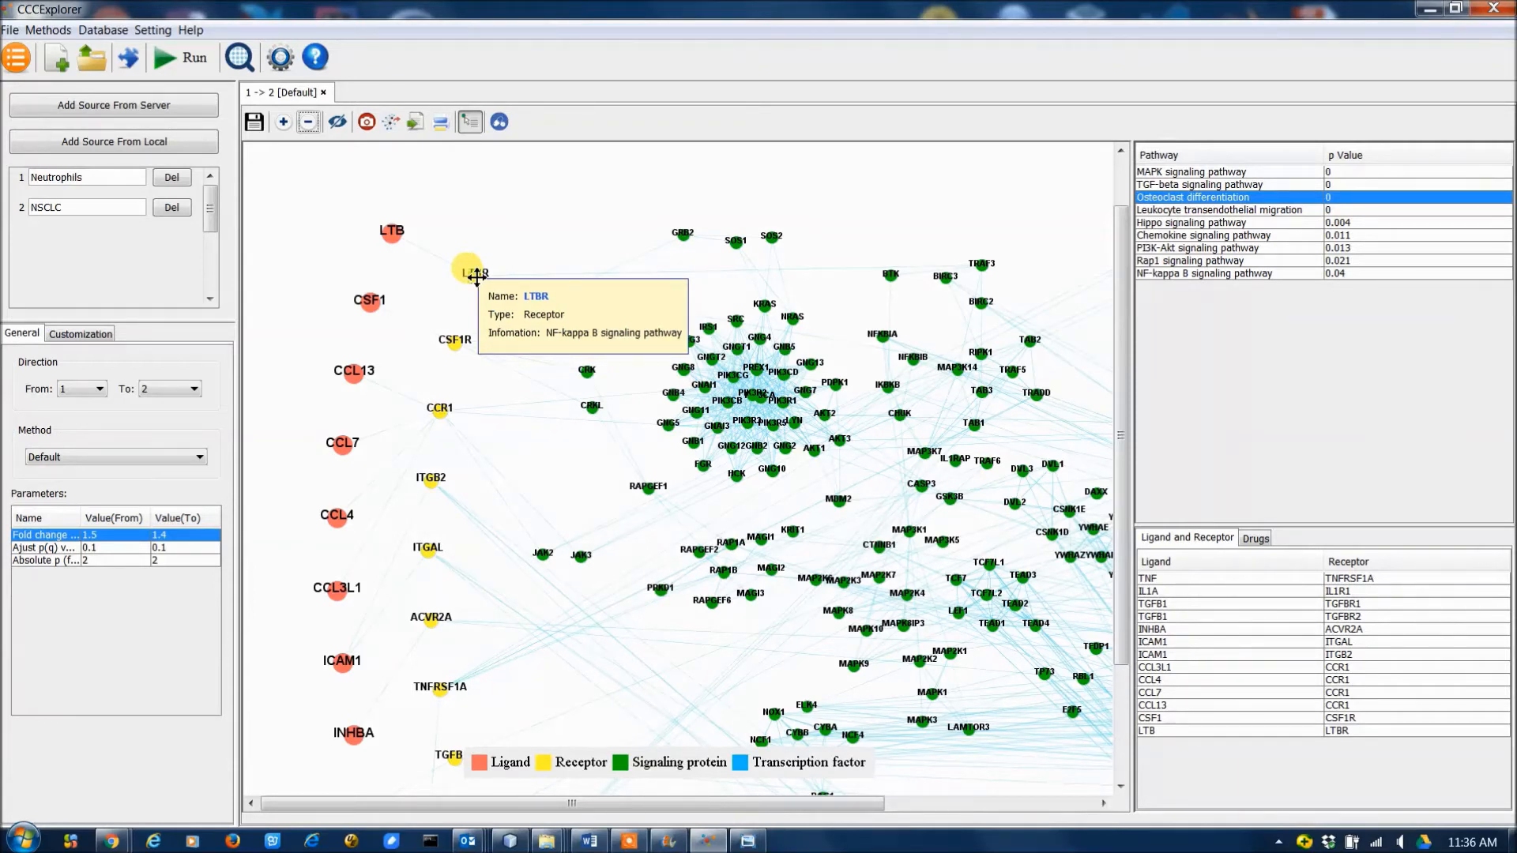
click(472, 124)
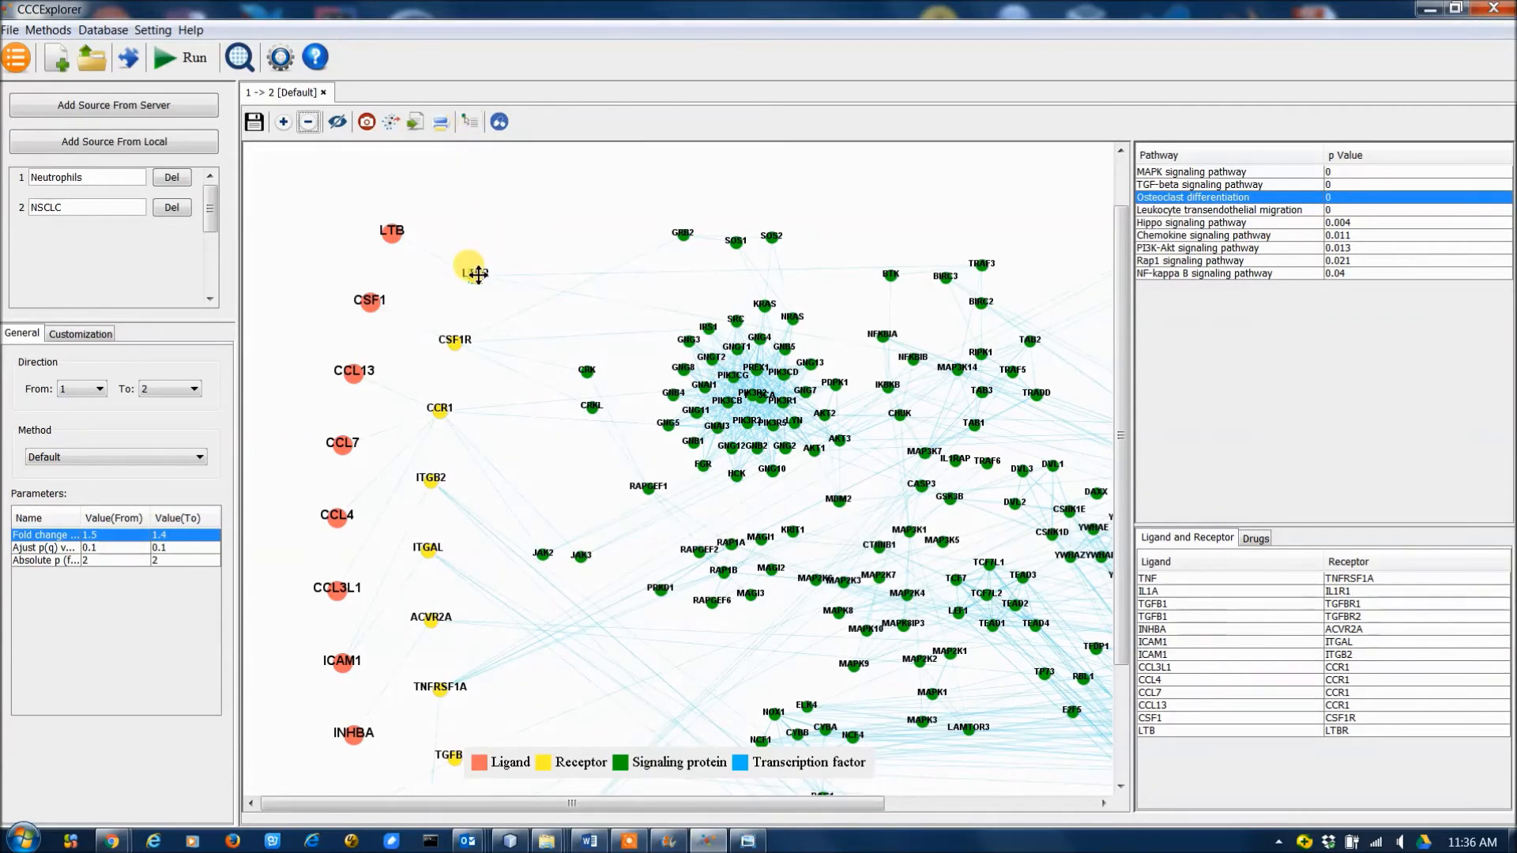
click(468, 122)
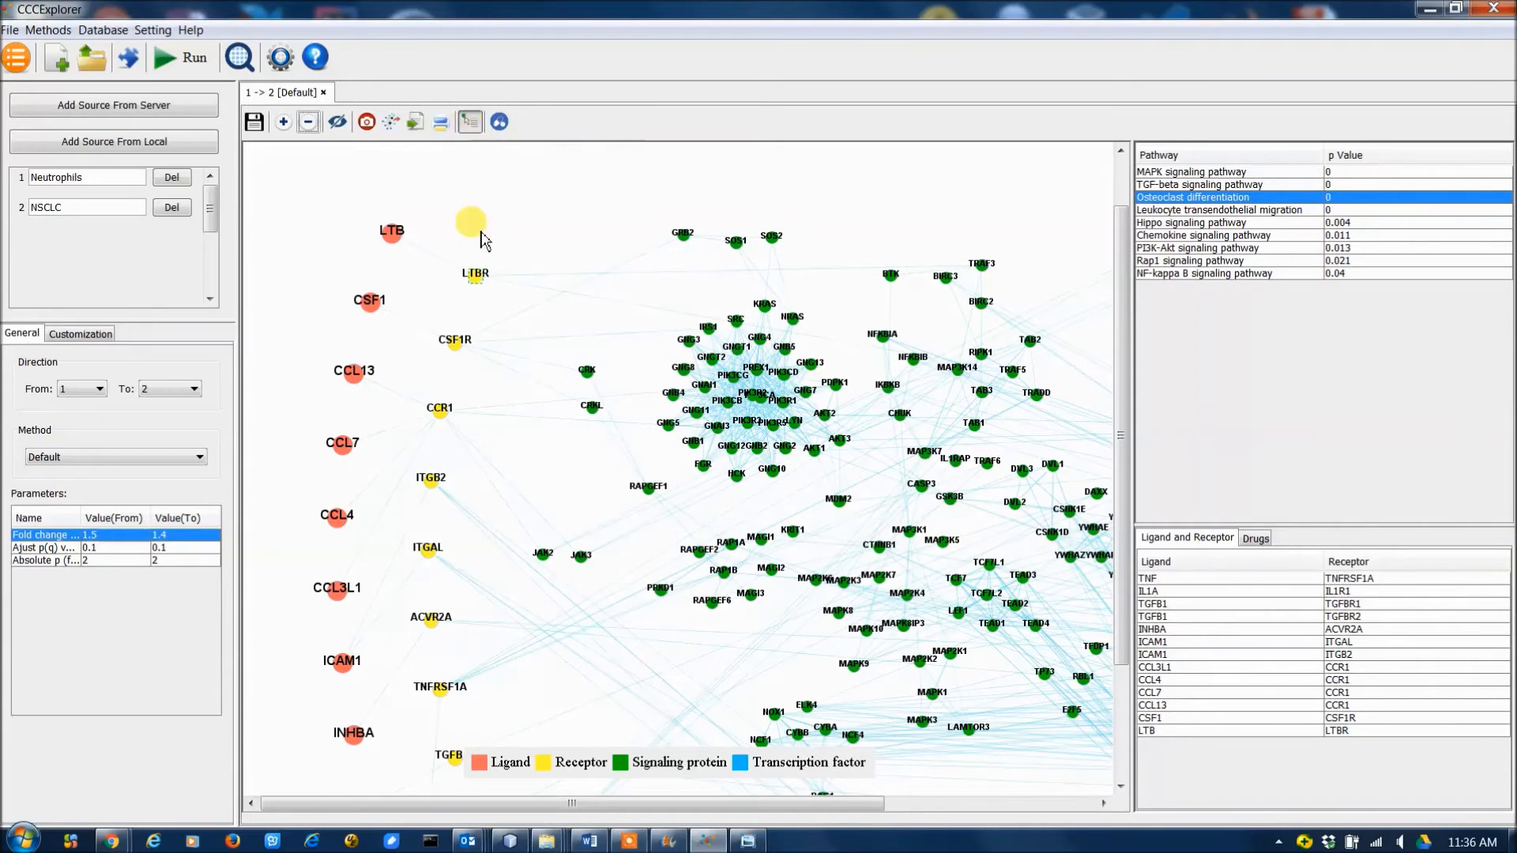
Switch the network to the display mode that marks nodes targeted by drugs.
click(499, 123)
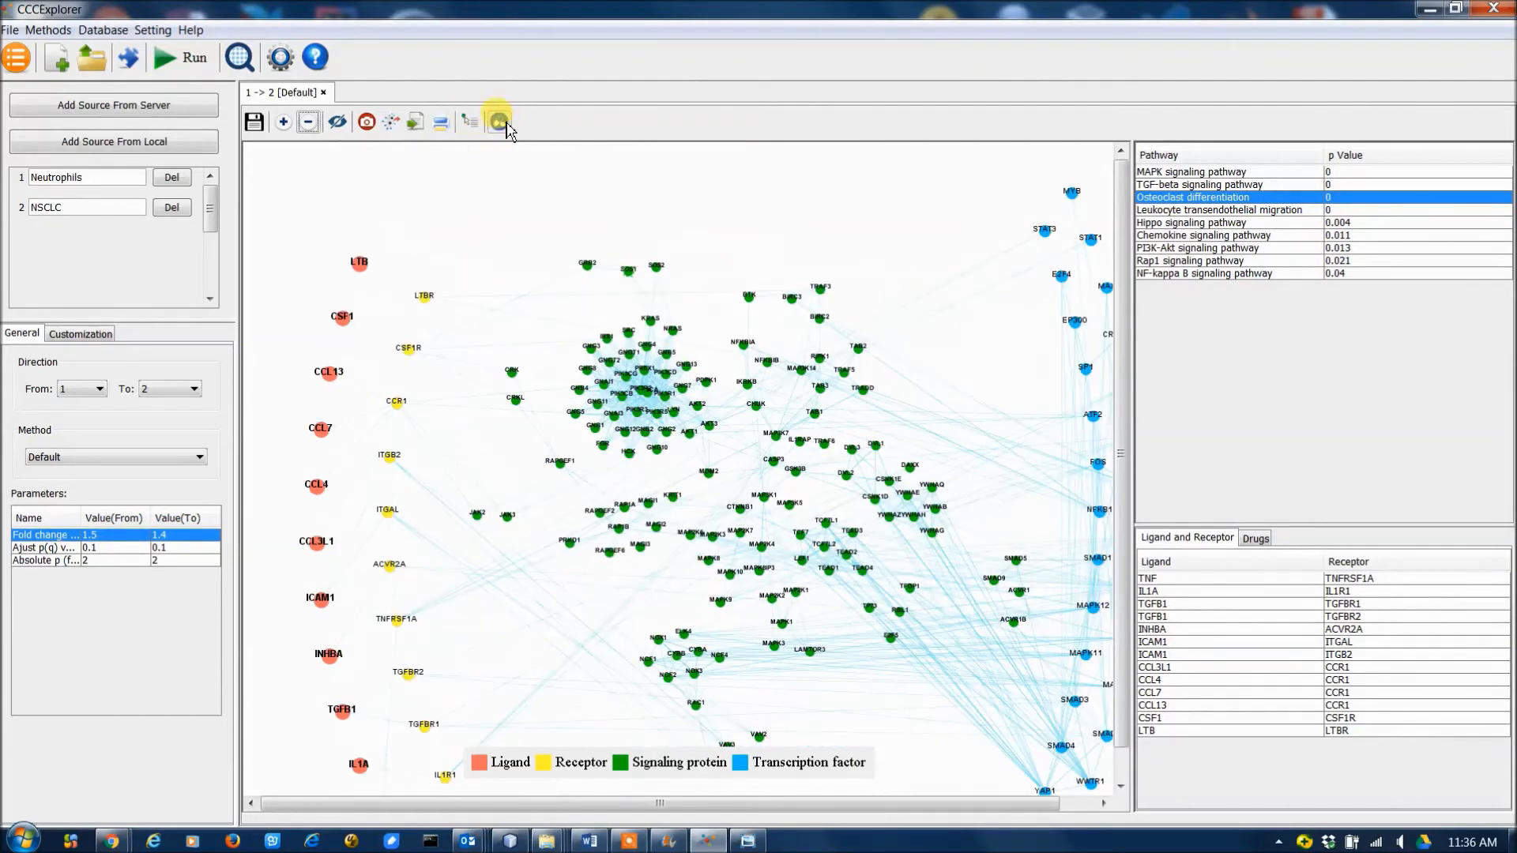
click(505, 124)
drag(1122, 387, 1122, 422)
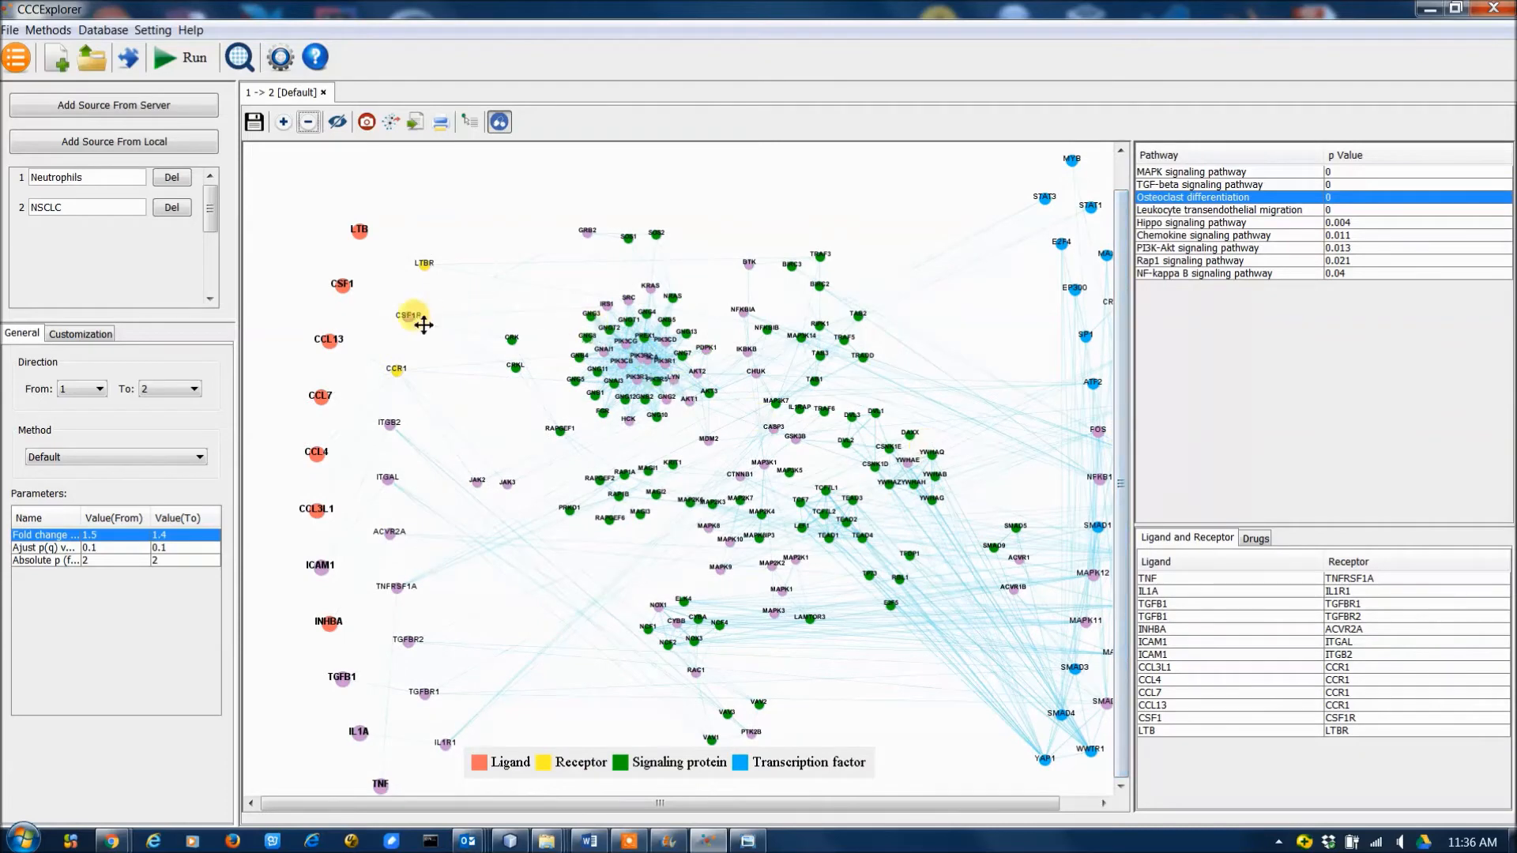
Show the drug list and examine the drugs that target the BTK and CSF1R nodes.
click(1266, 537)
mouse_move(749, 264)
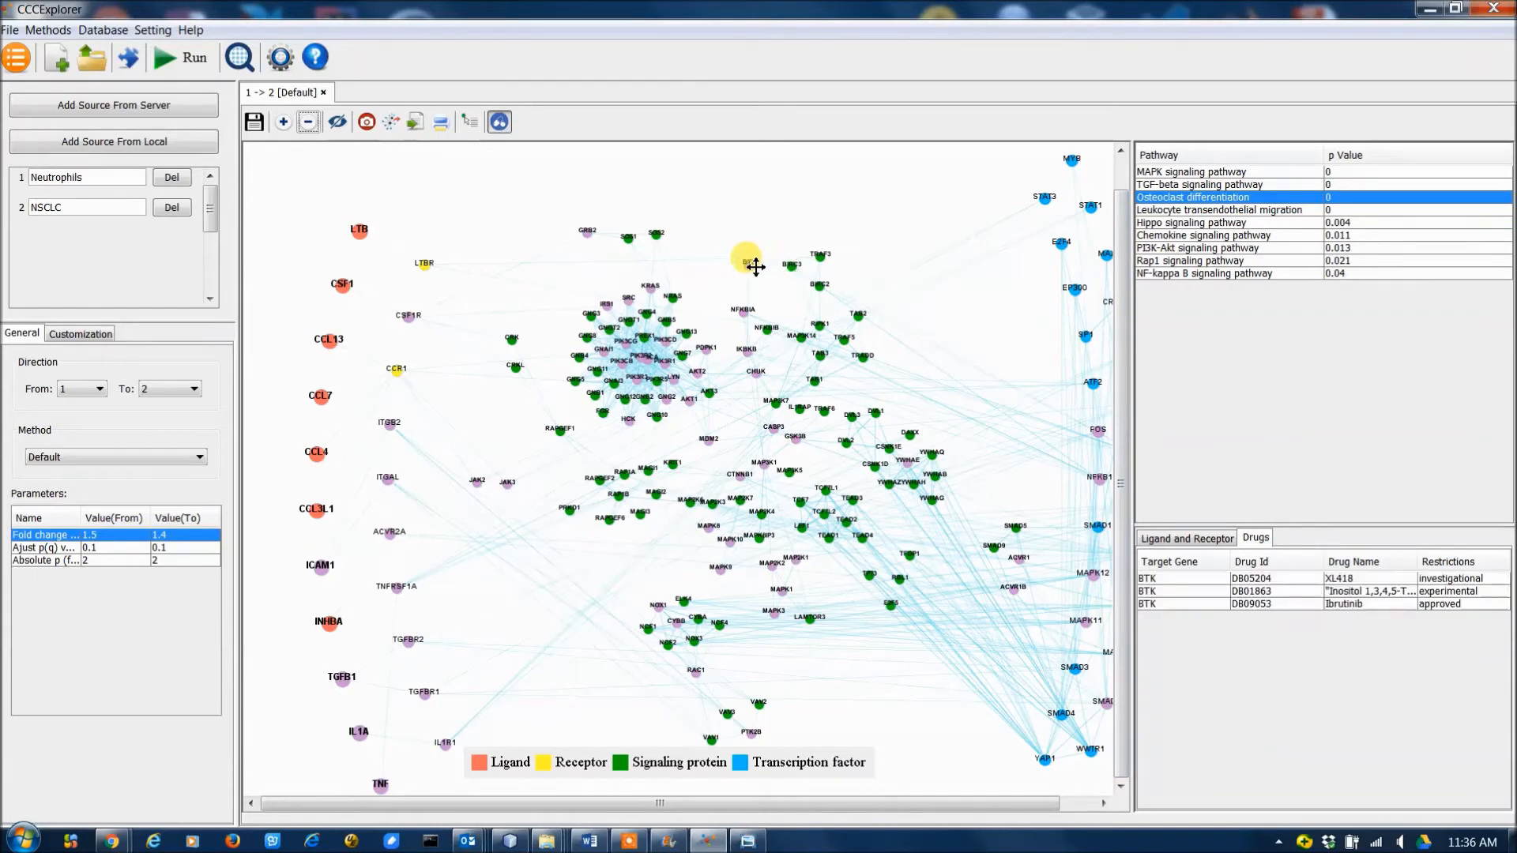
mouse_move(597, 235)
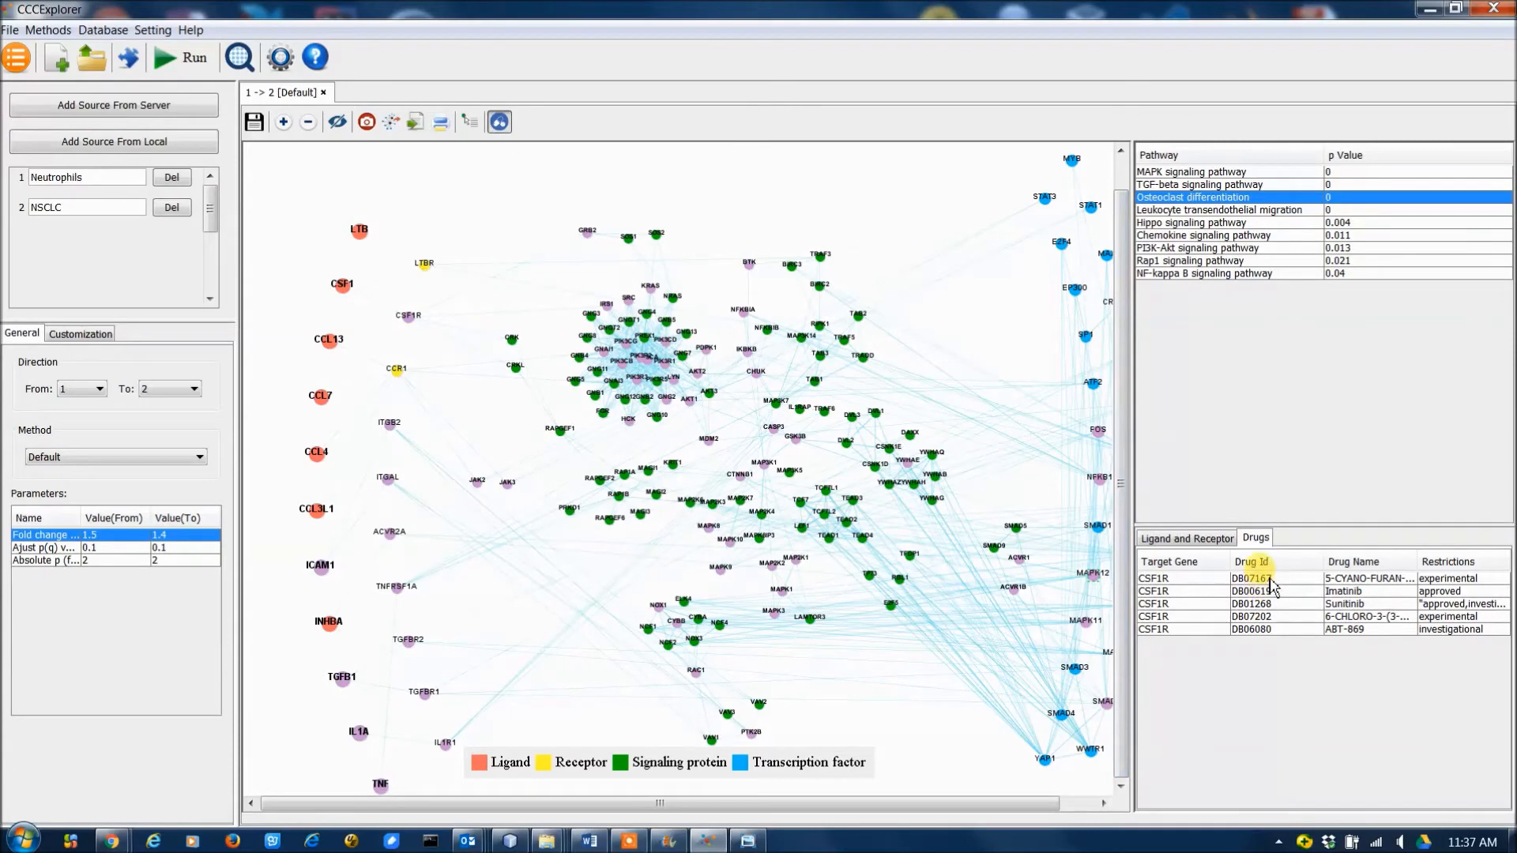
Open the DrugBank web page for DB07167, the first drug targeting CSF1R, examine its identification details, and close the browser.
double_click(1269, 580)
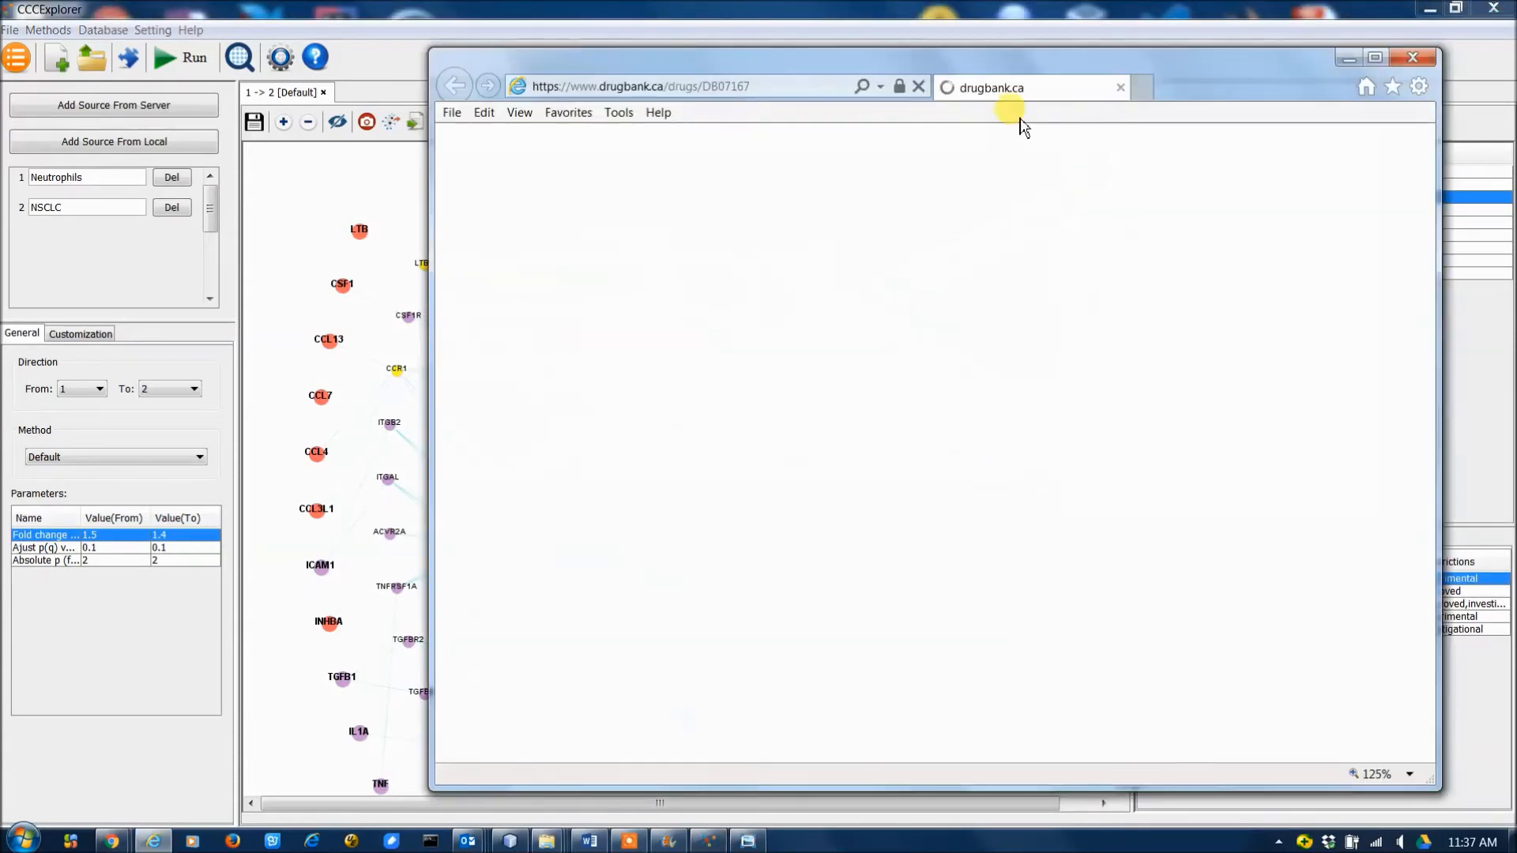
double_click(1086, 69)
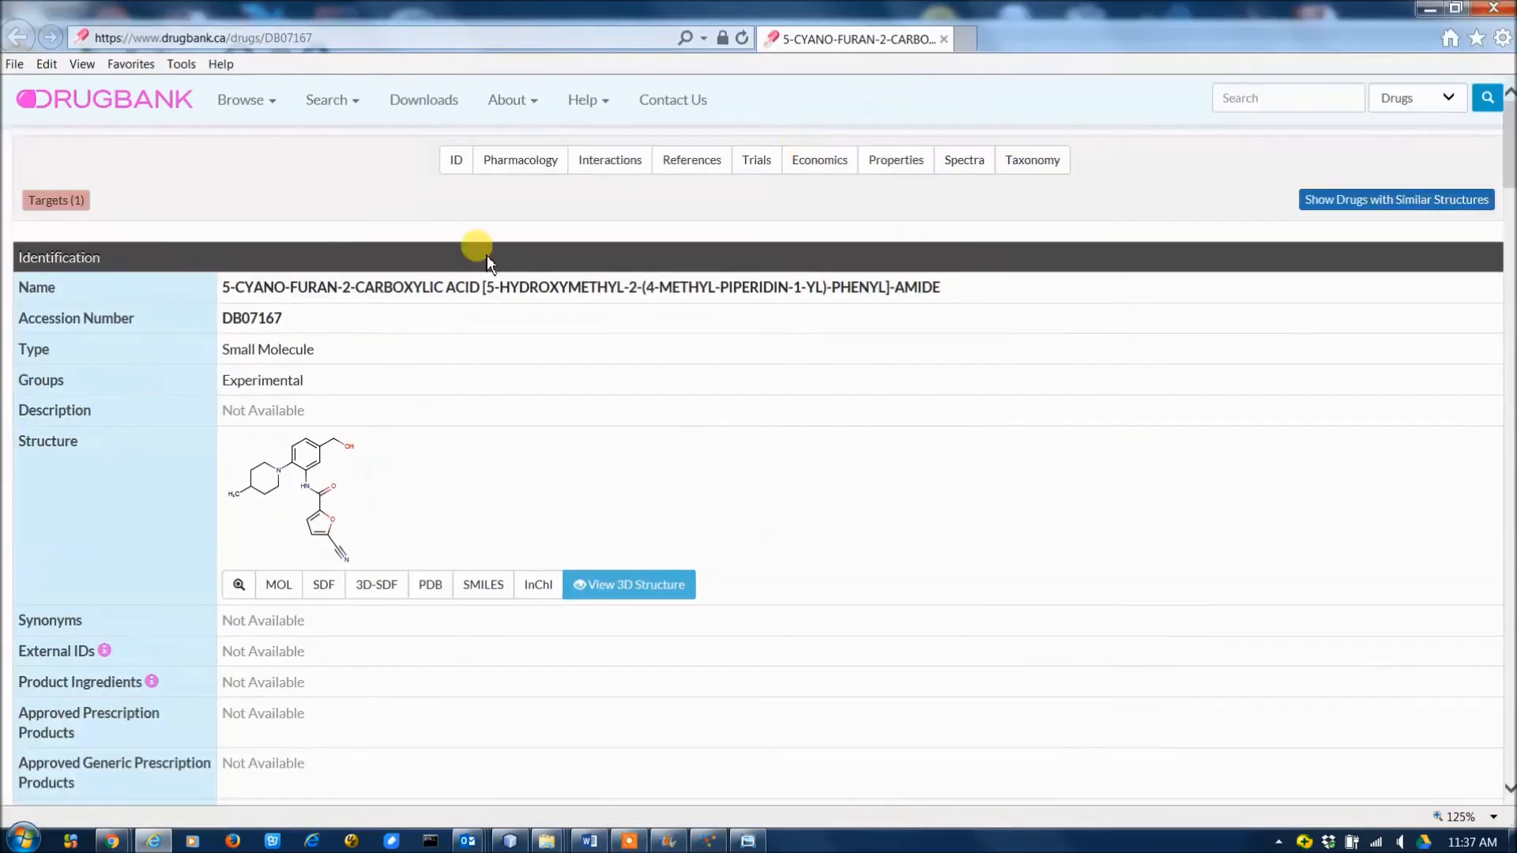
scroll(380, 482, down, 8)
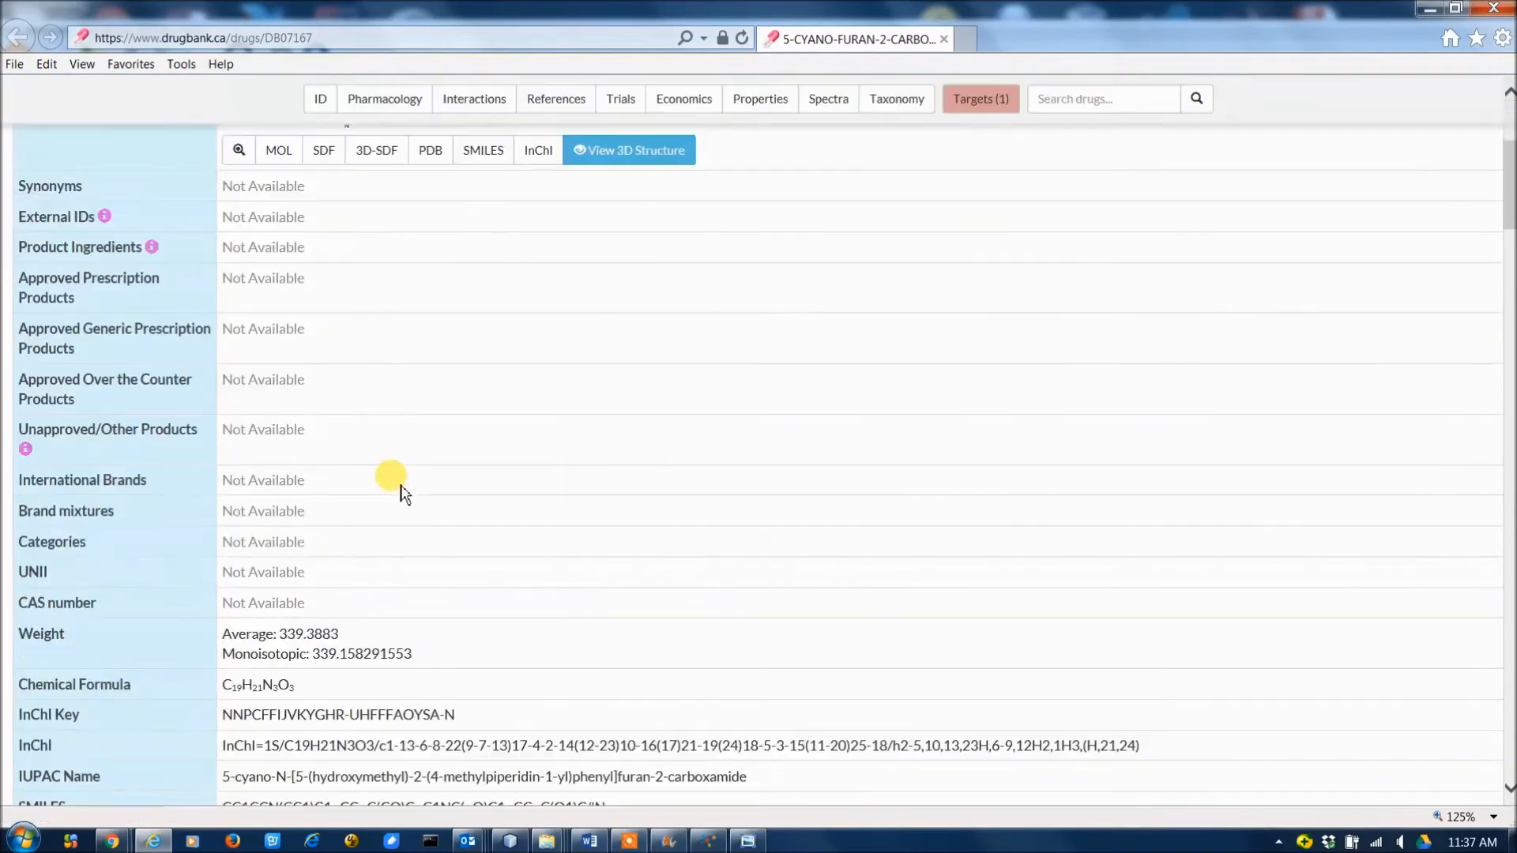
scroll(399, 489, up, 8)
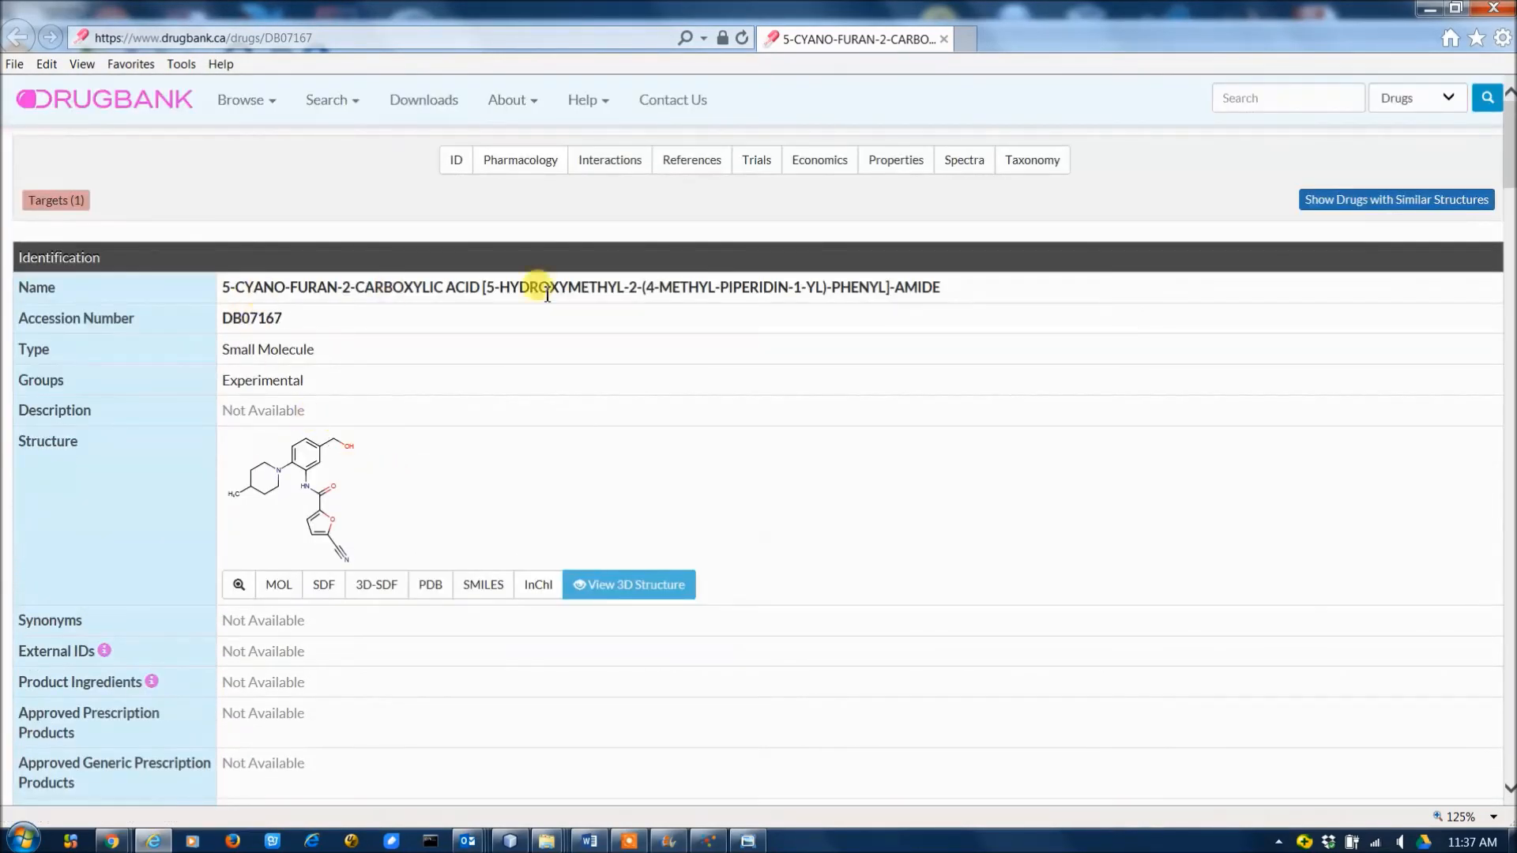
click(1493, 7)
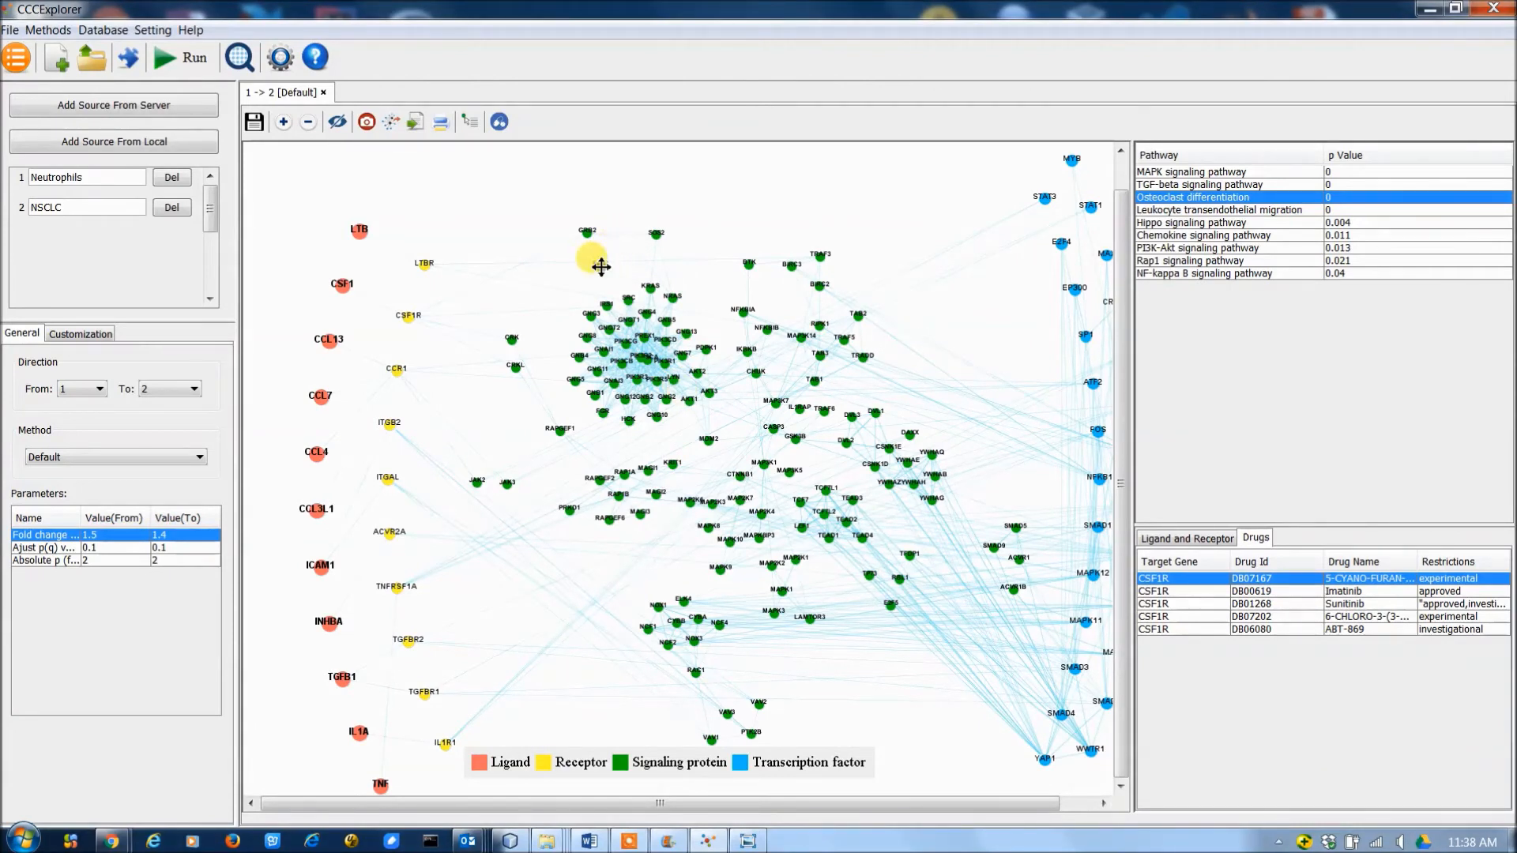
Move the GRB2 node to the edge of the dense cluster and PIK3R2 above it, and hide the connecting edges and show them again.
click(585, 233)
drag(566, 275, 567, 274)
click(338, 122)
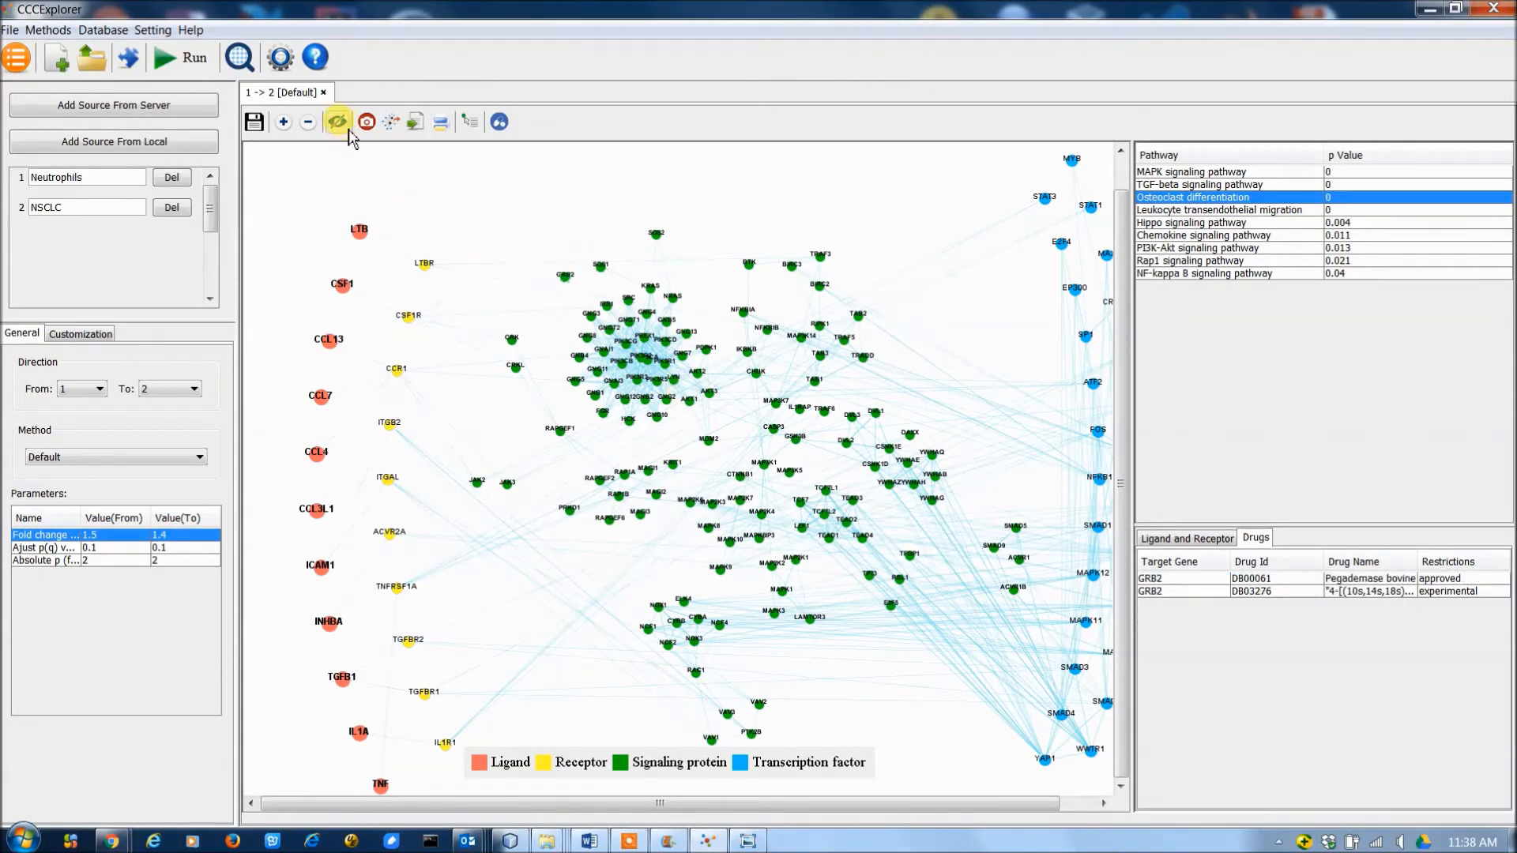
click(645, 350)
drag(642, 357, 538, 191)
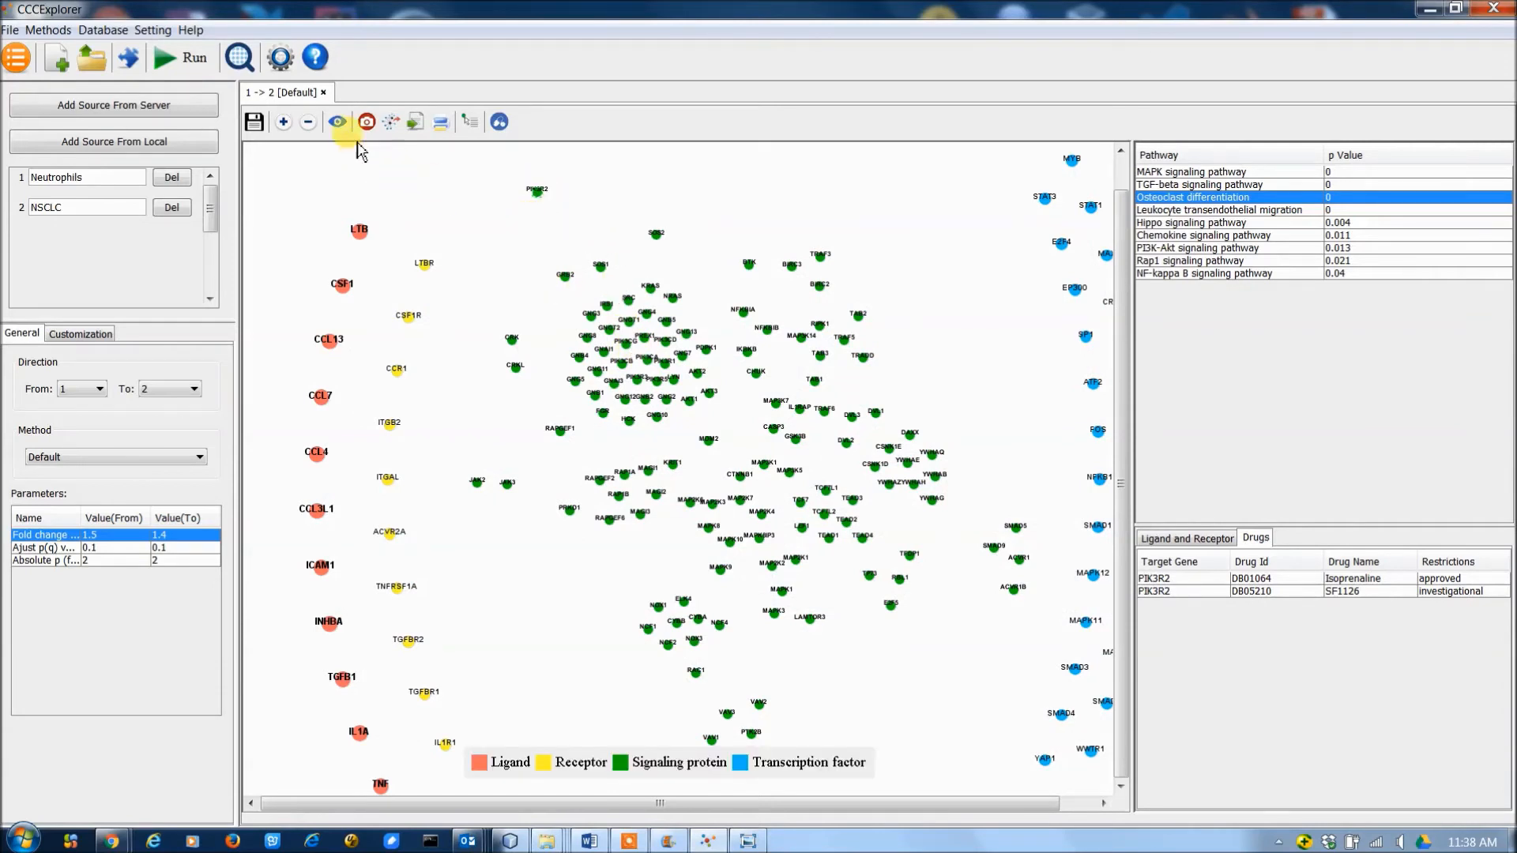
click(340, 123)
click(538, 191)
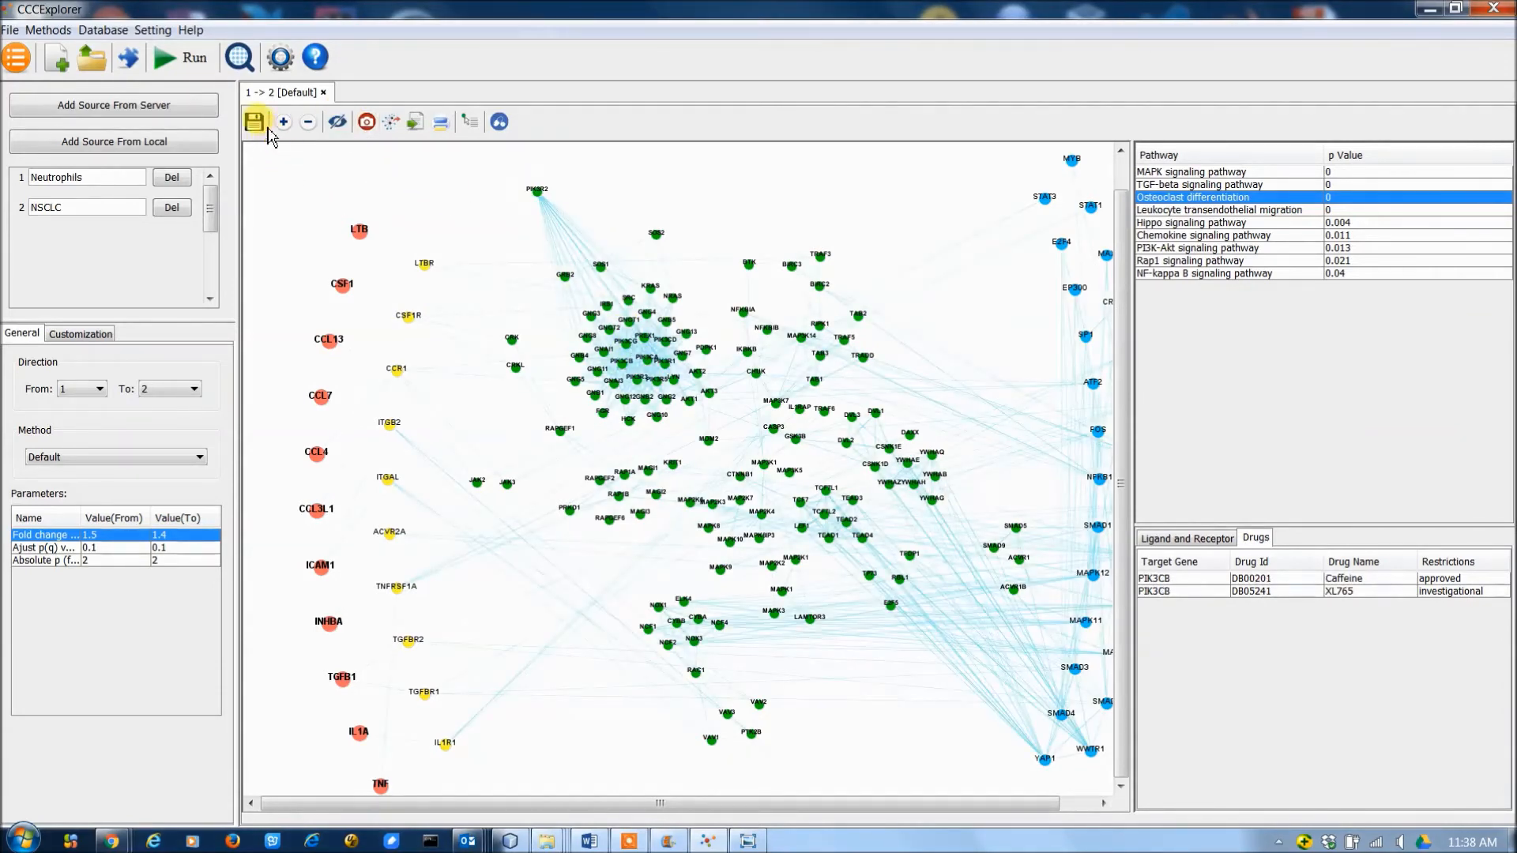
Save the project in a new desktop folder named myproject.
click(262, 125)
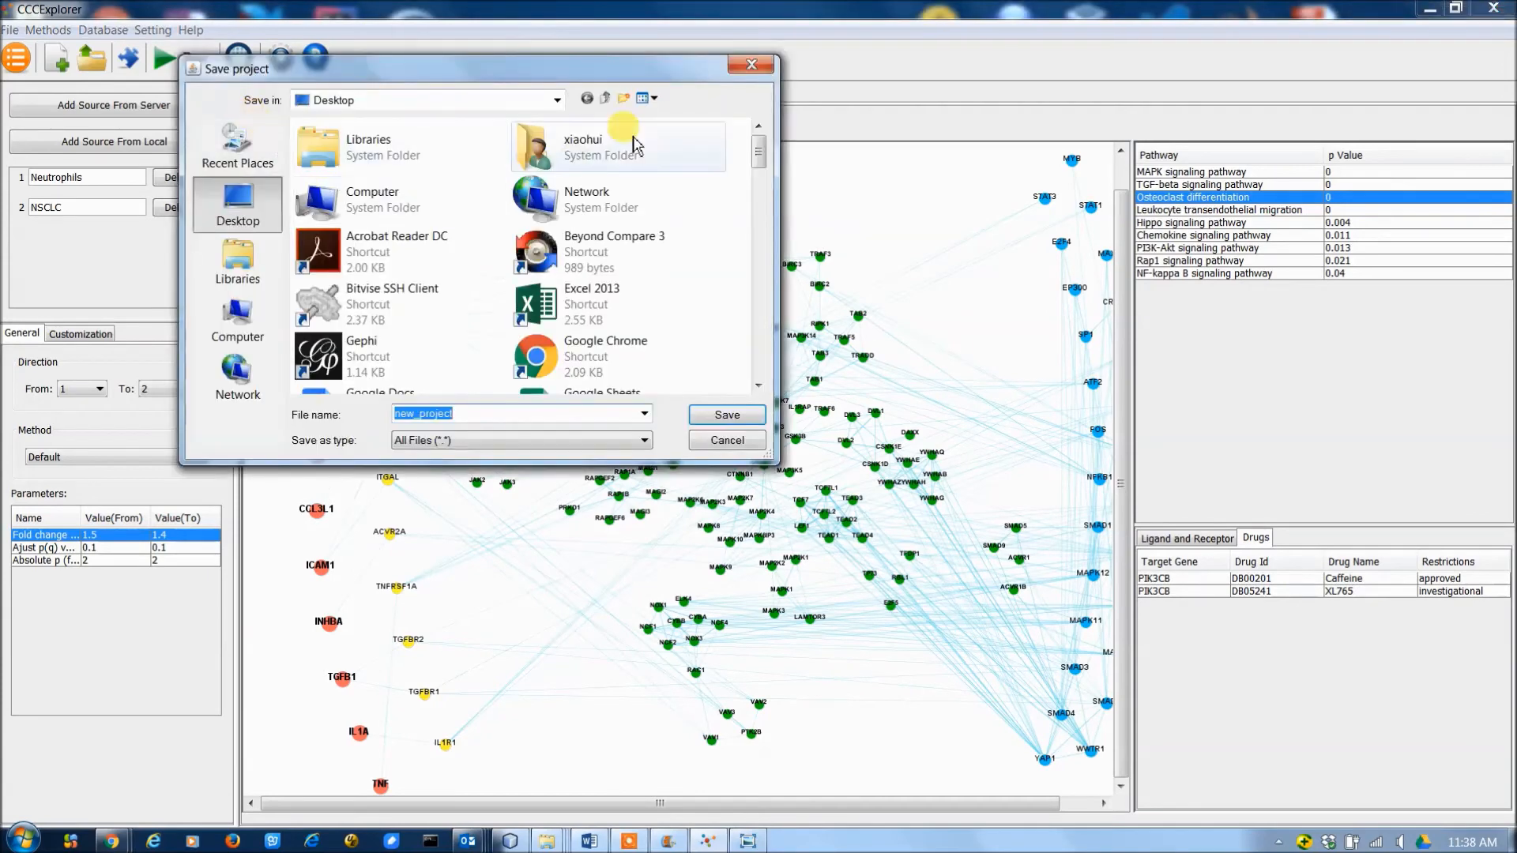
click(624, 98)
text(myproject)
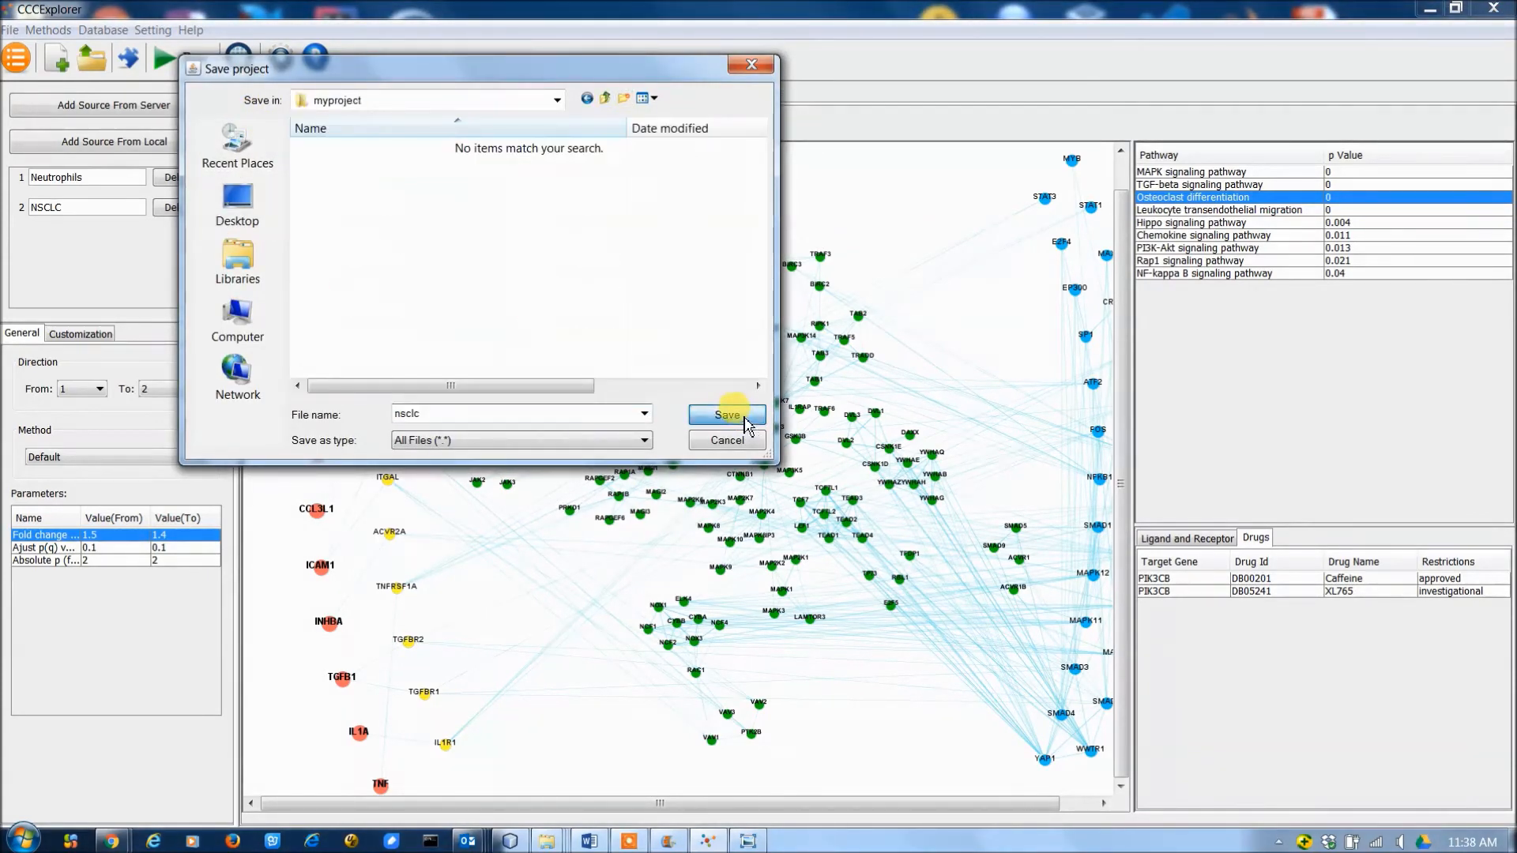
click(741, 416)
click(776, 459)
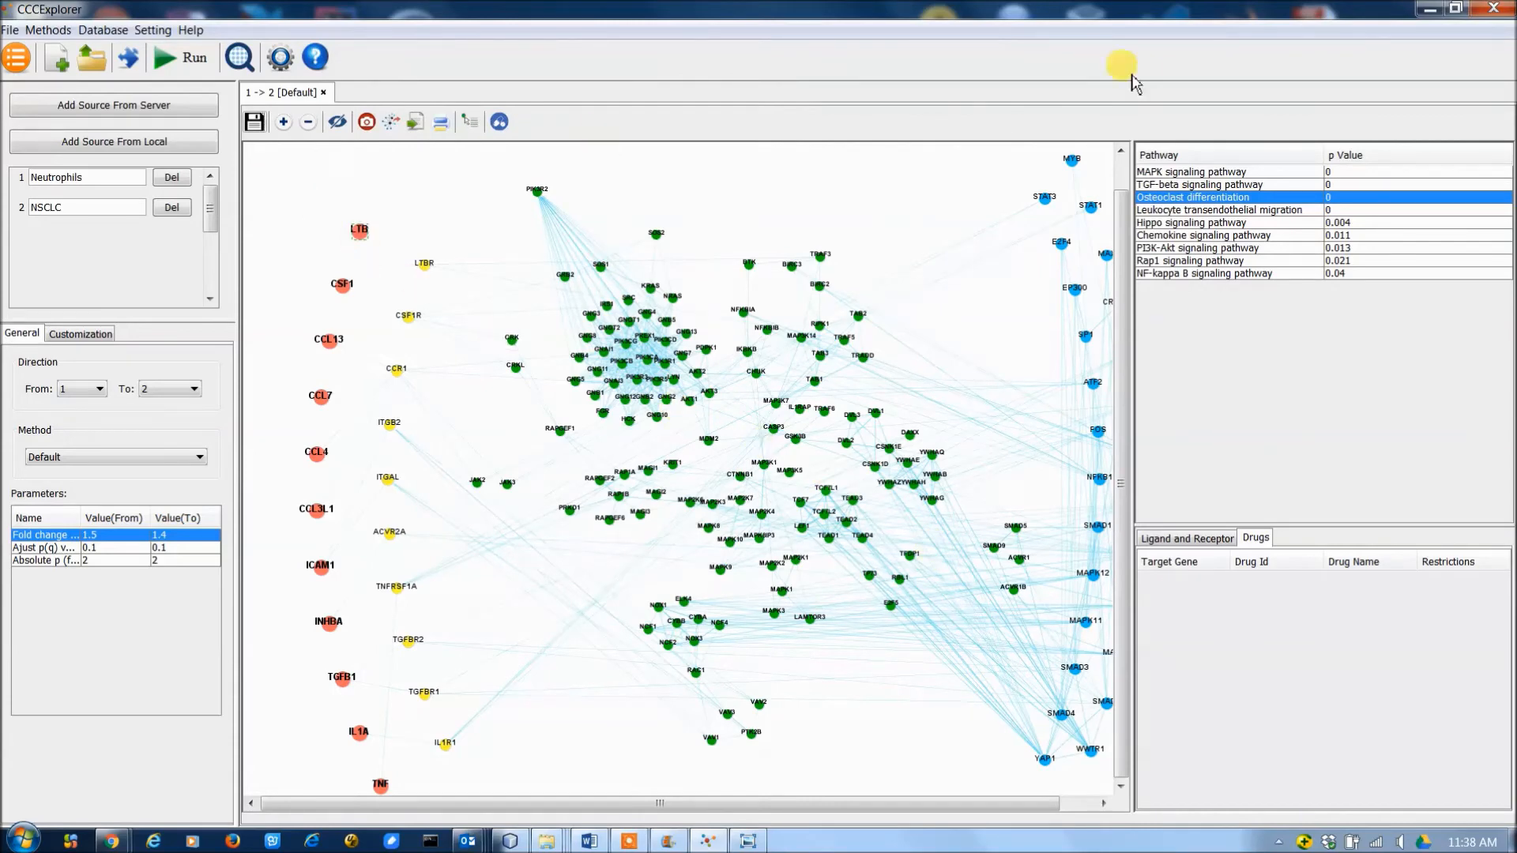
Switch to the desktop and examine the files saved in the myproject folder.
click(1430, 9)
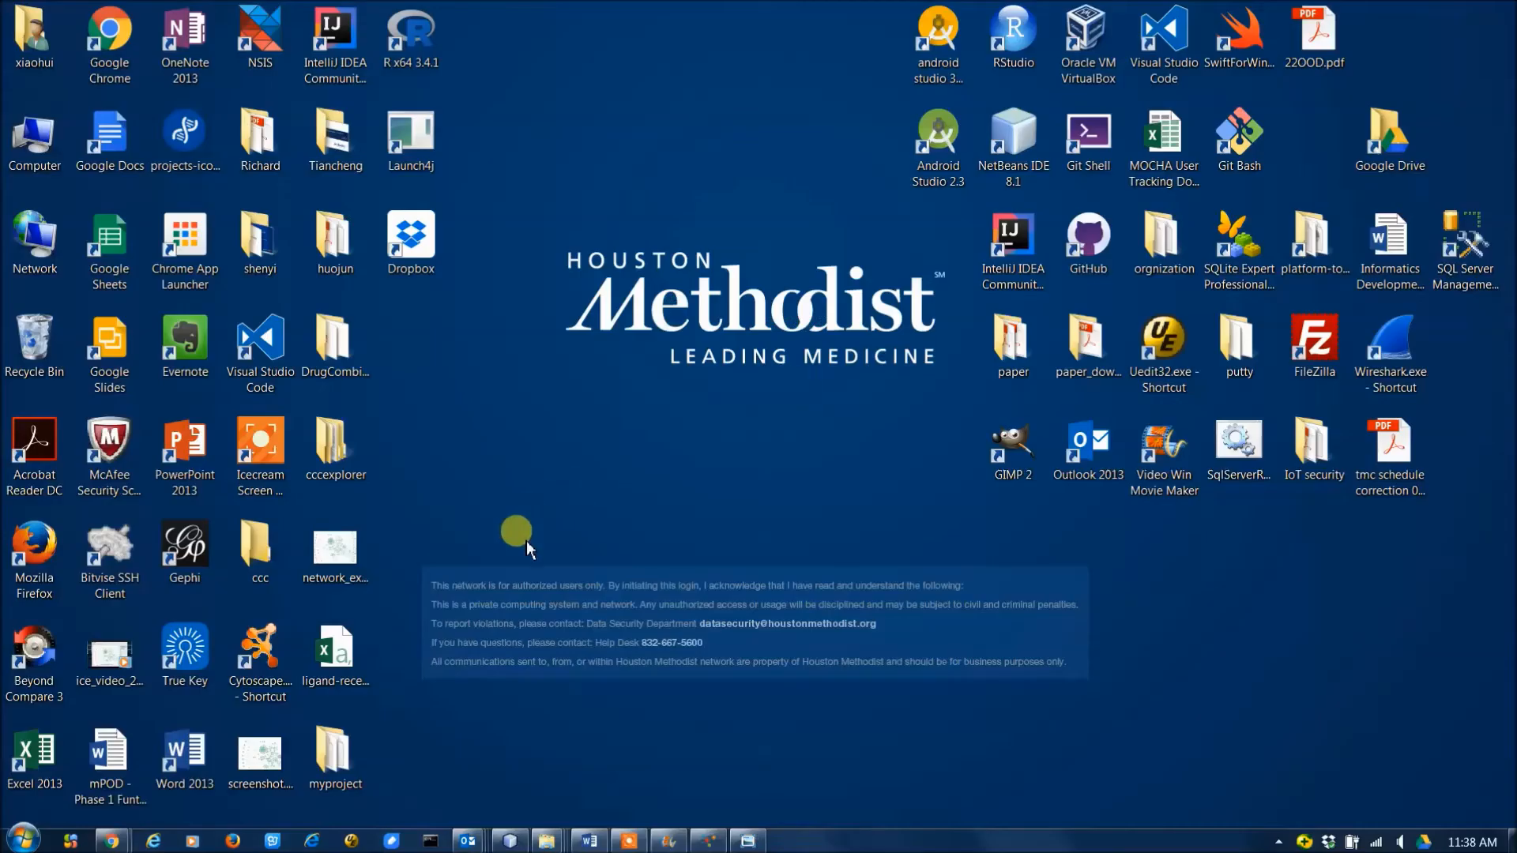
click(335, 778)
double_click(334, 758)
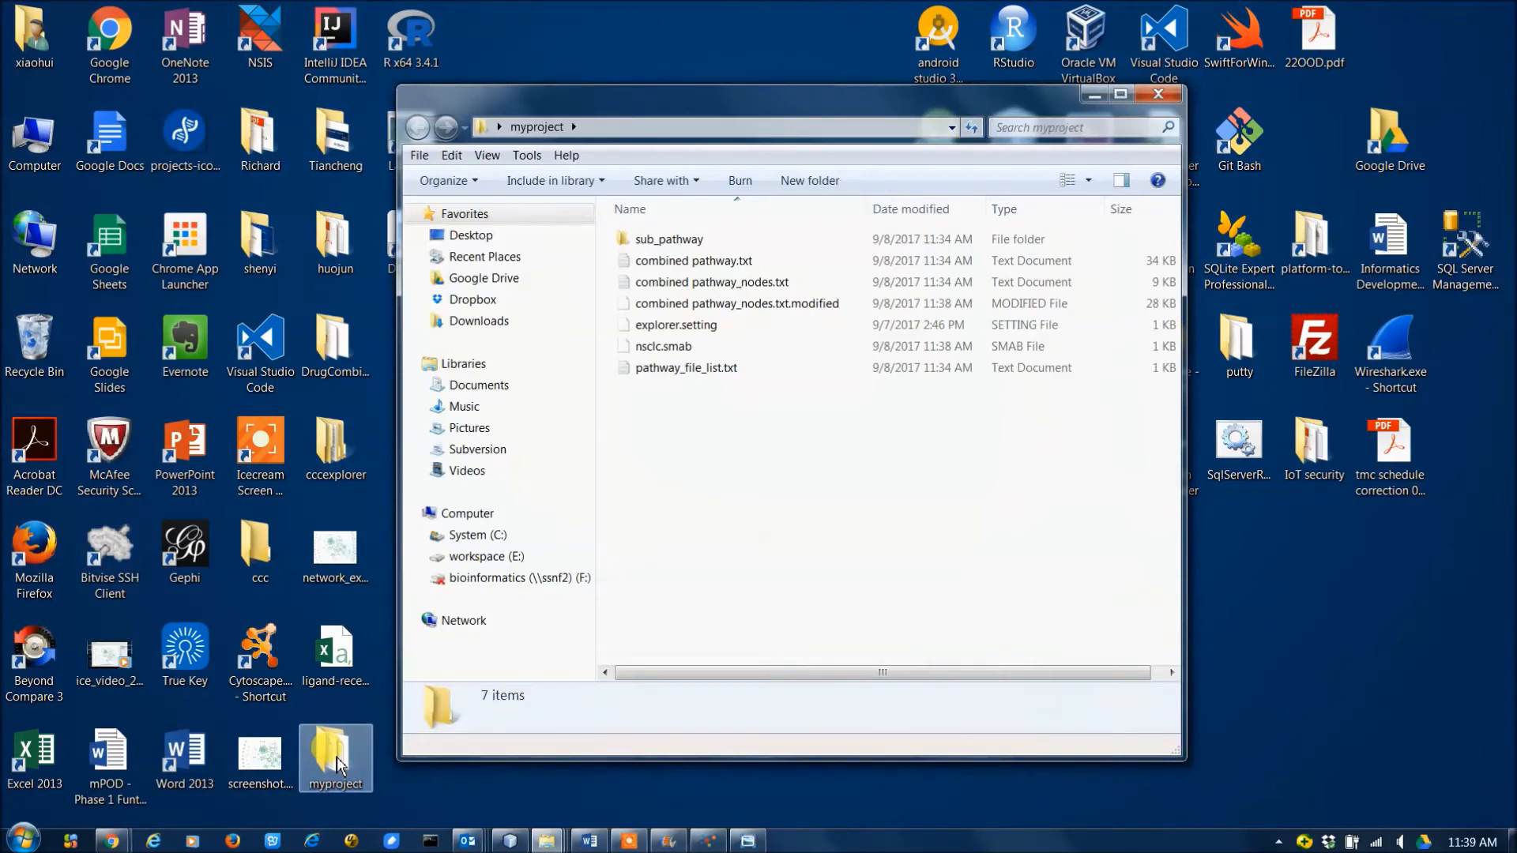
click(641, 348)
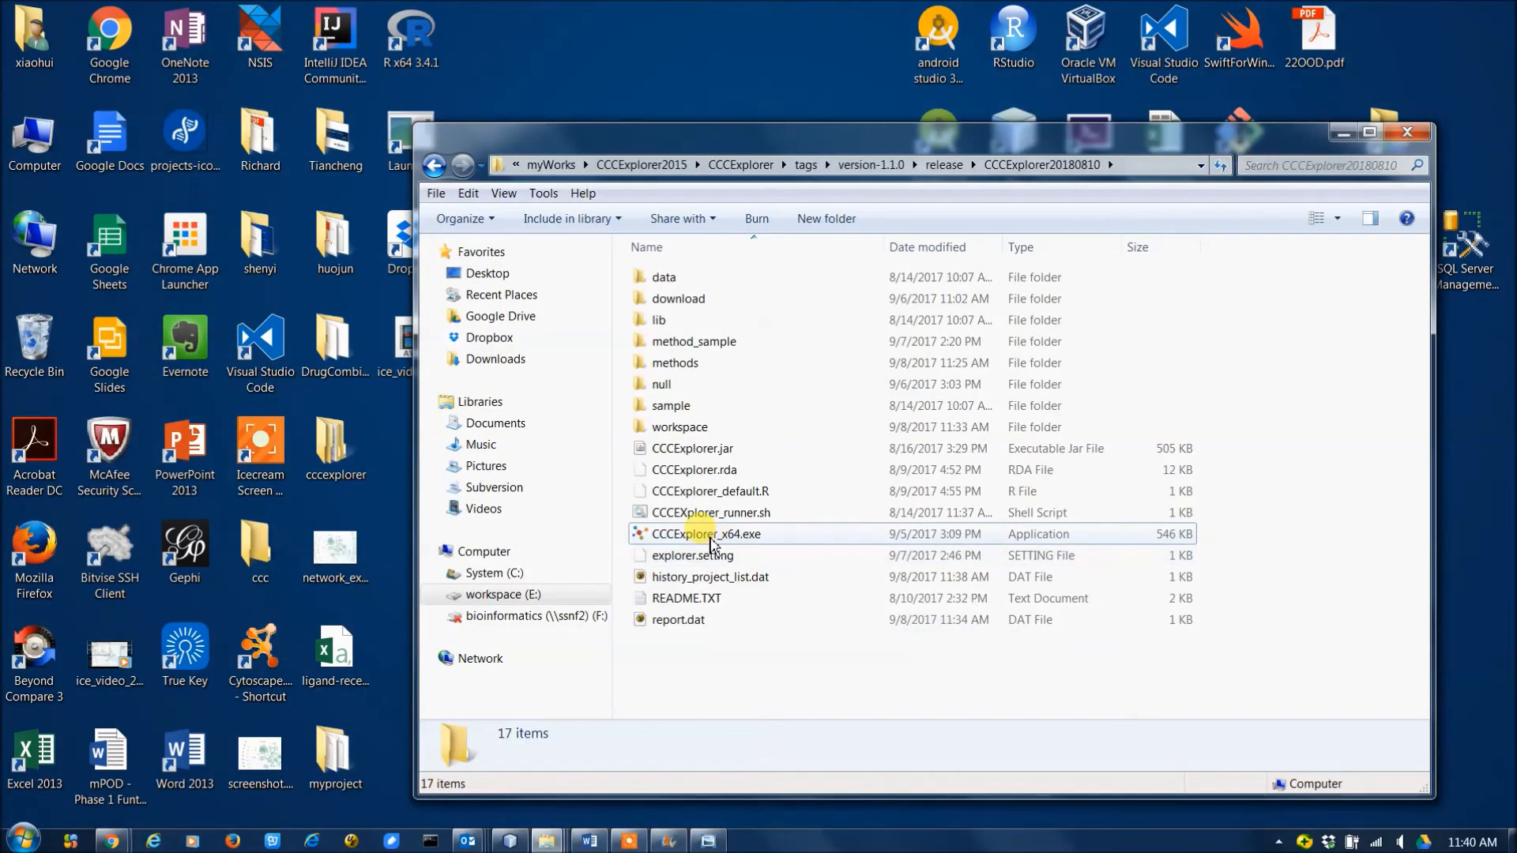
Launch CCCExplorer from CCCExplorer_x64.exe, maximize it, and open the project file nsclc.smab from the myproject folder.
click(714, 544)
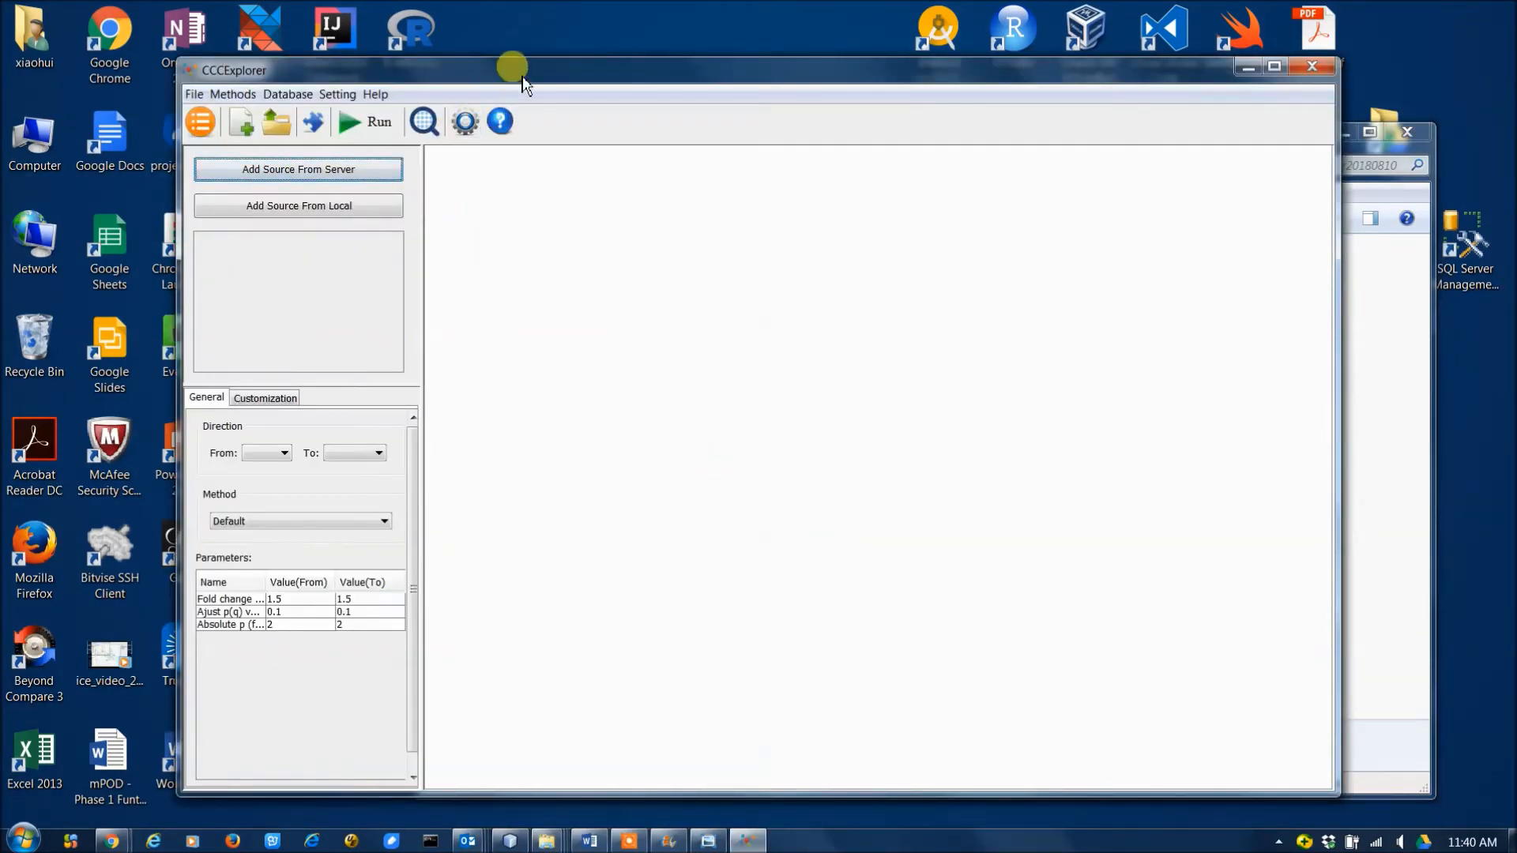
double_click(515, 68)
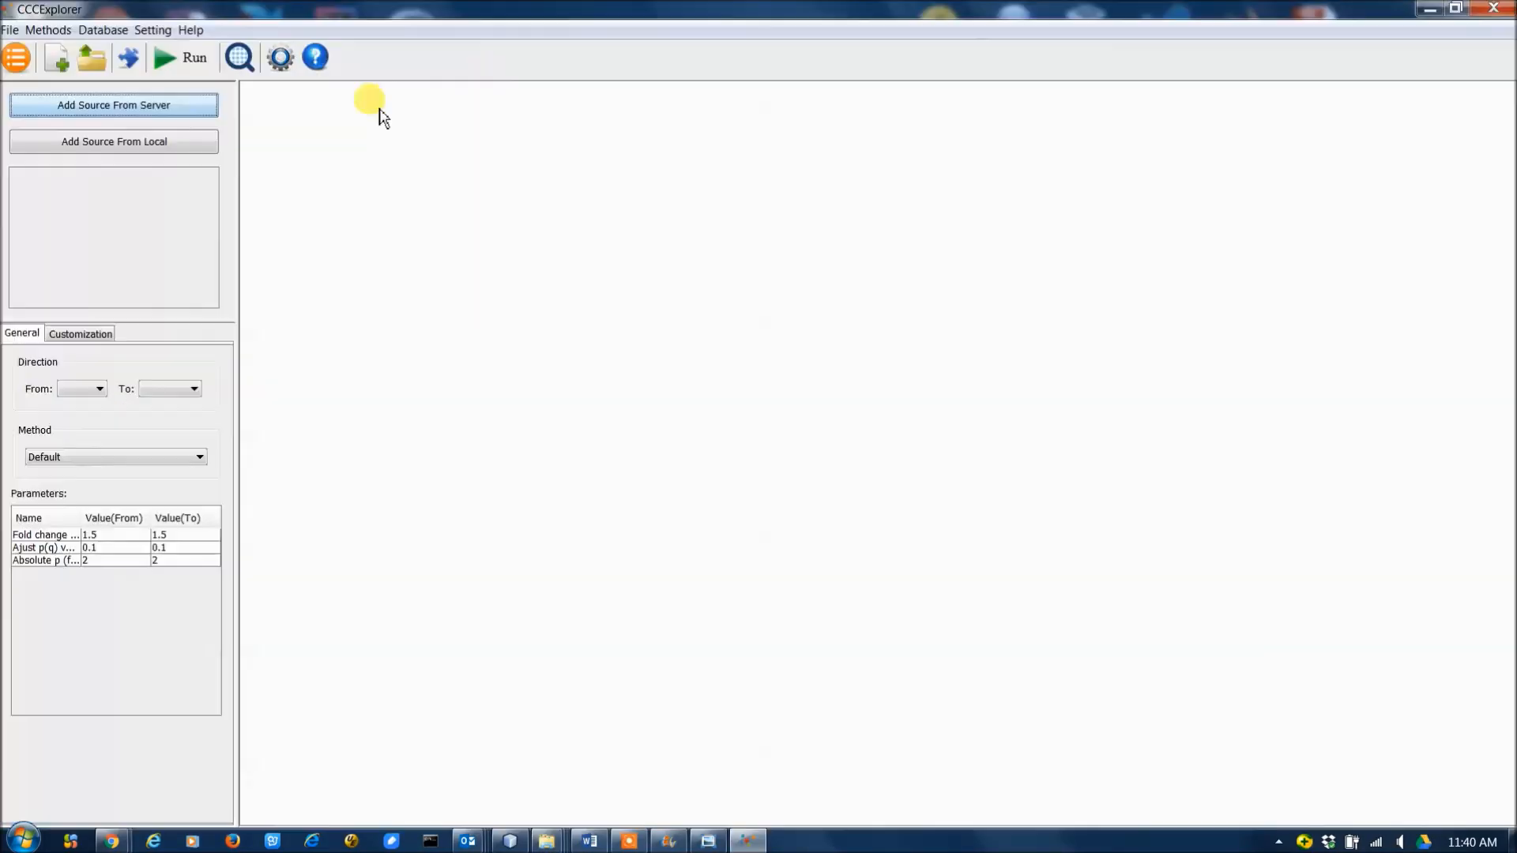
click(94, 65)
click(352, 245)
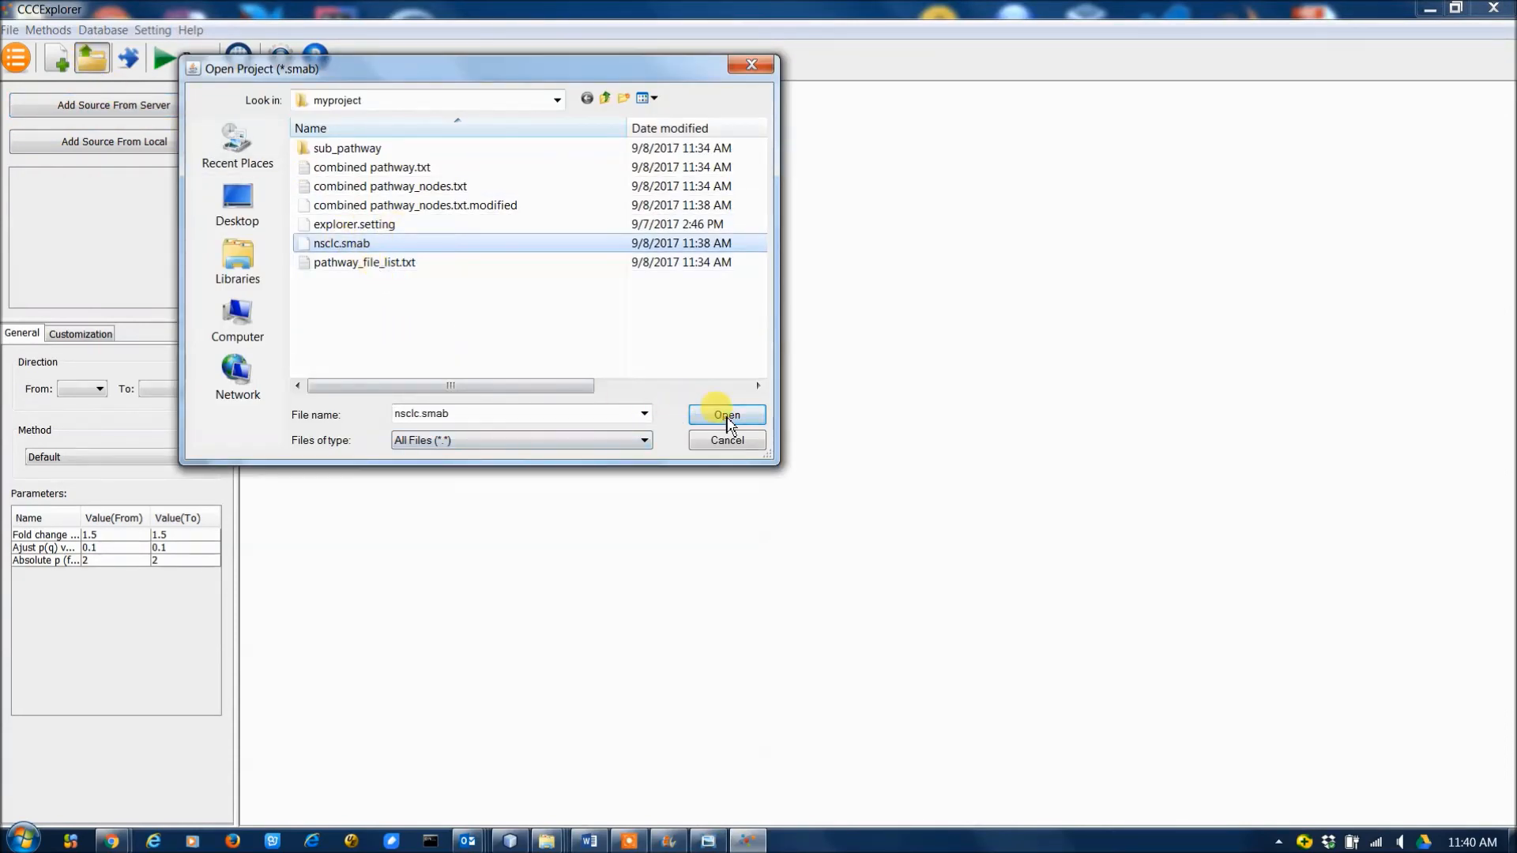
click(732, 414)
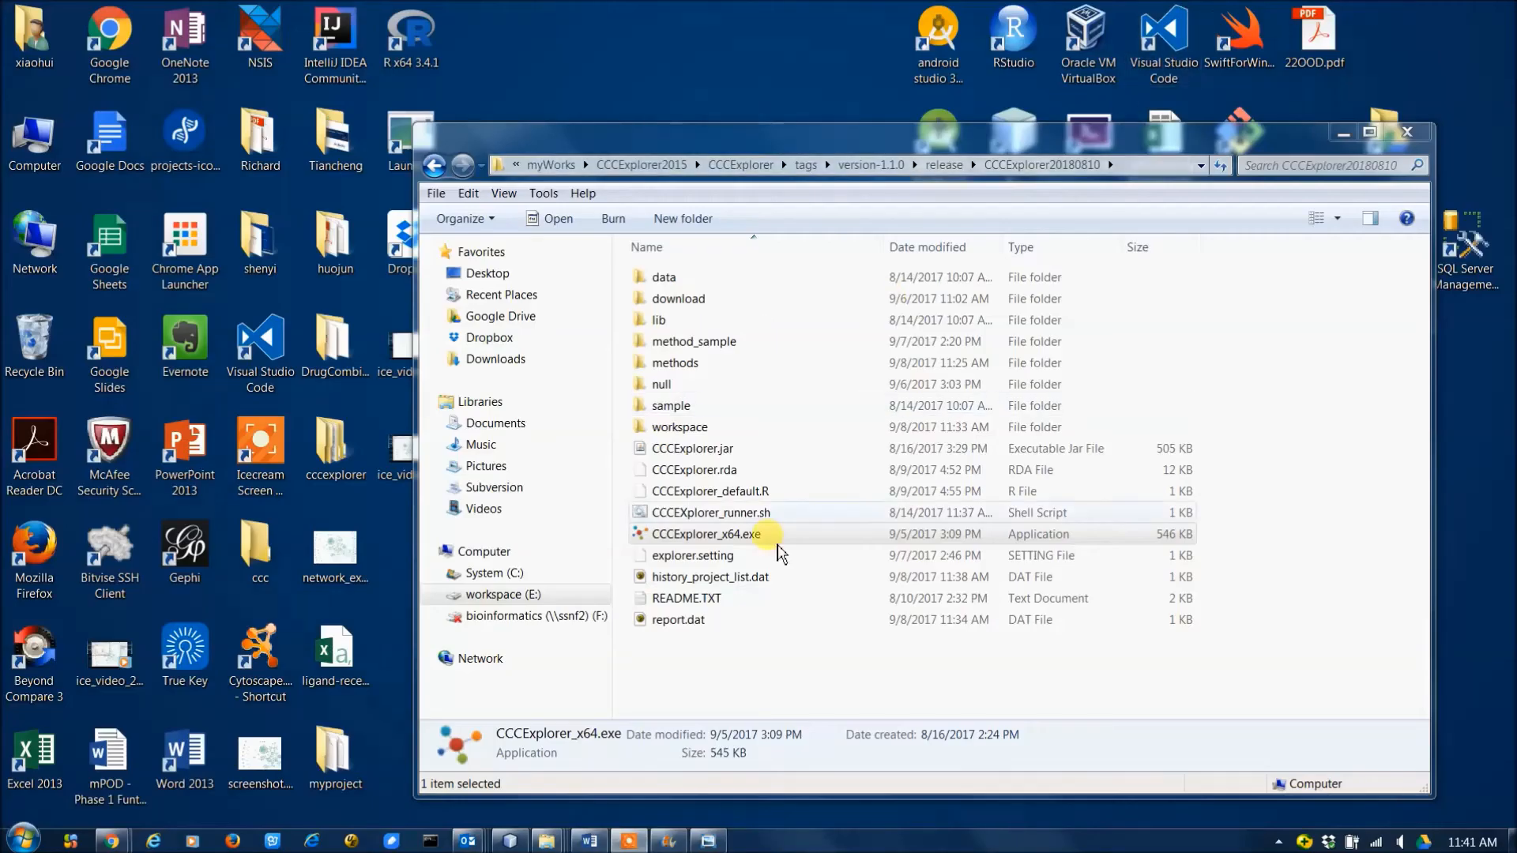
Start CCCExplorer afresh from CCCExplorer_x64.exe in the CCCExplorer20180810 folder and maximize its window.
click(711, 535)
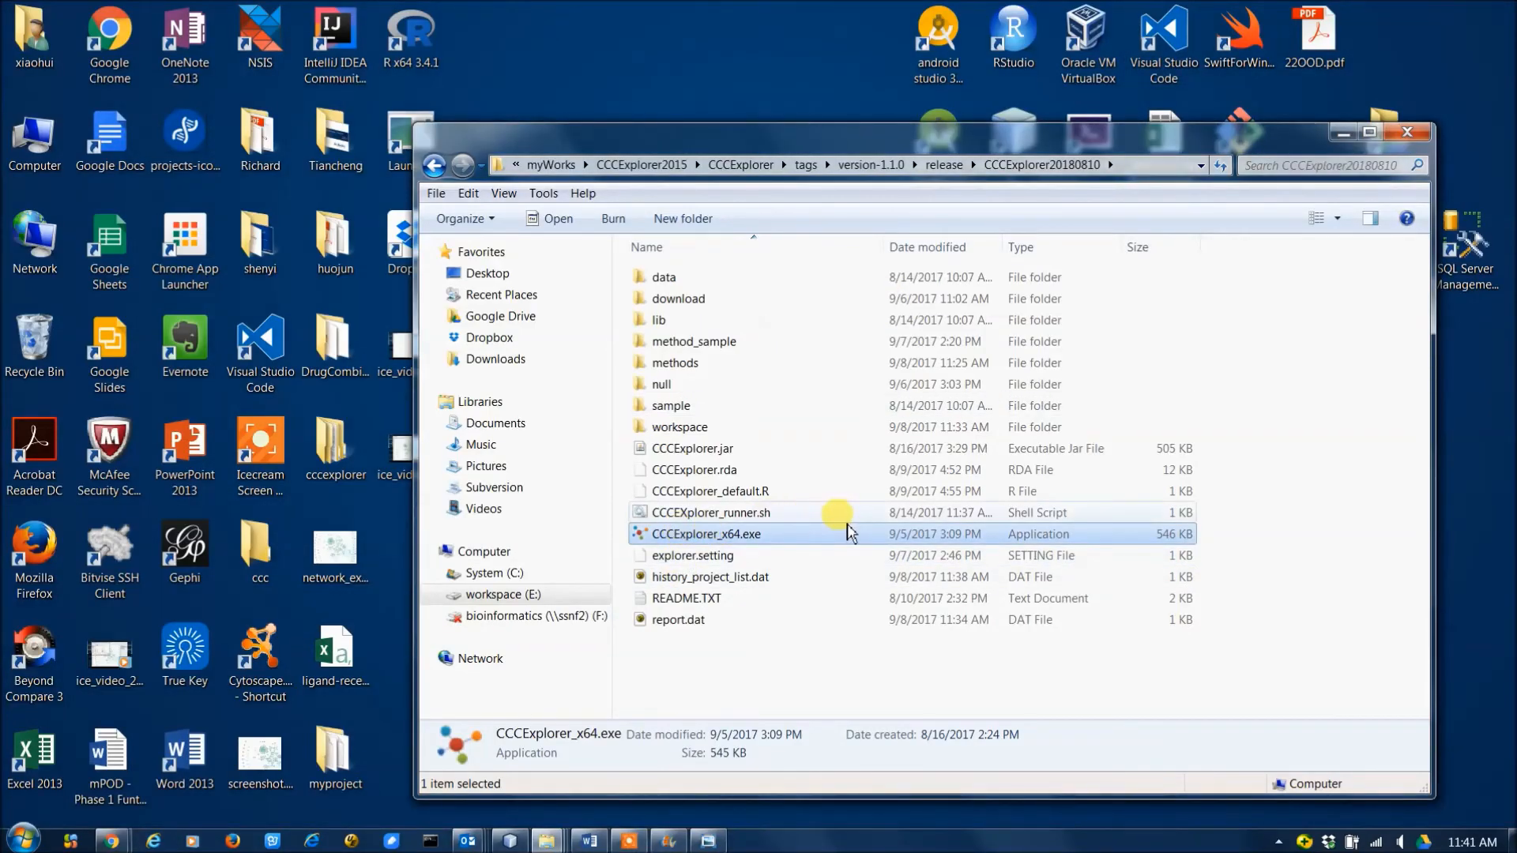
double_click(819, 535)
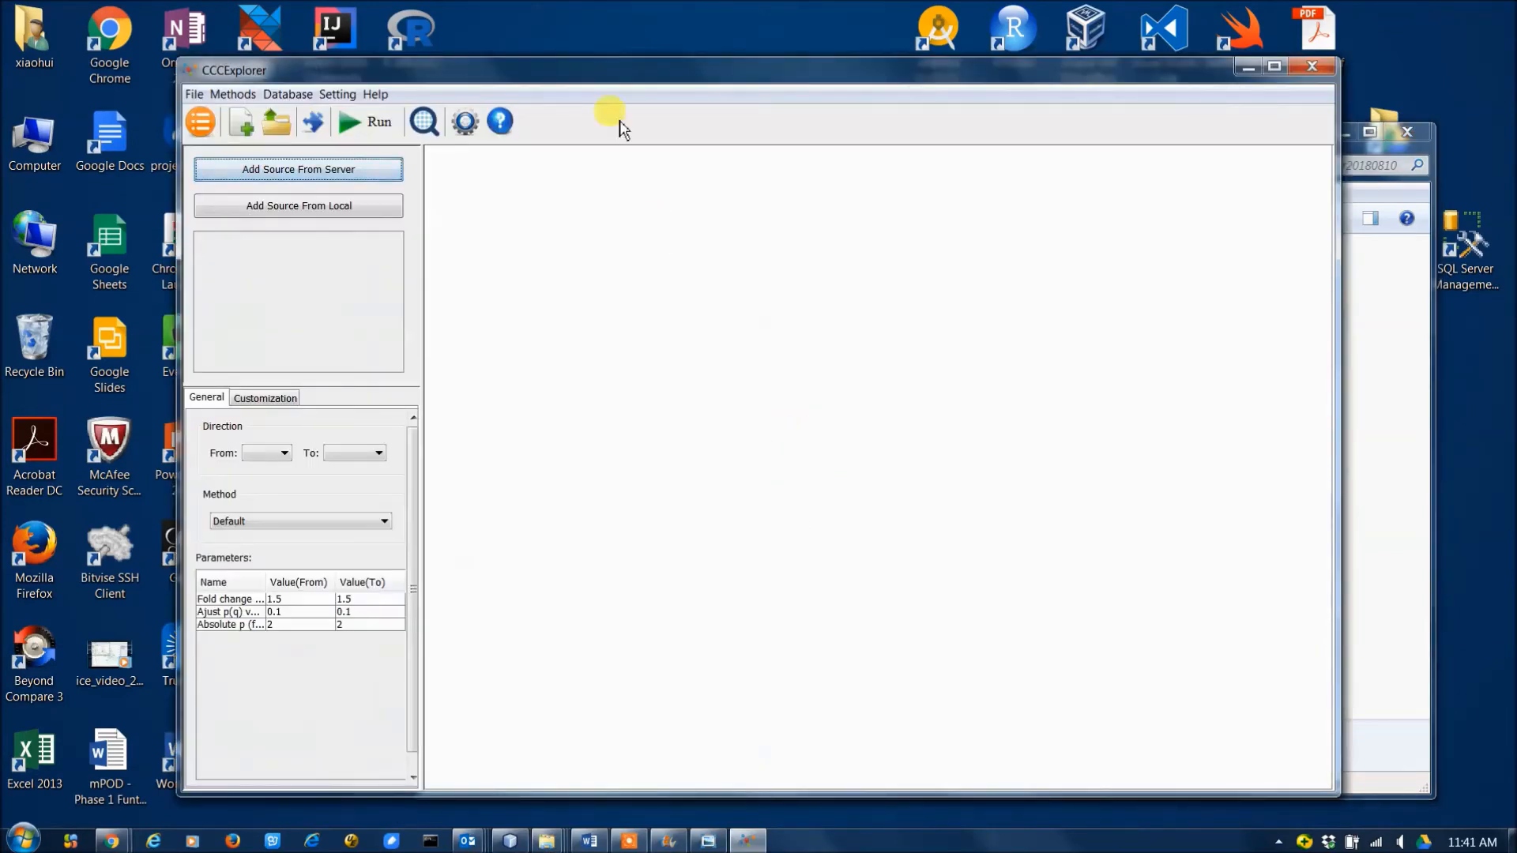
double_click(613, 68)
Search for the gene il6, examine the detailed information of the Macrophage-to-NSCLC result, and close the gene search.
click(238, 59)
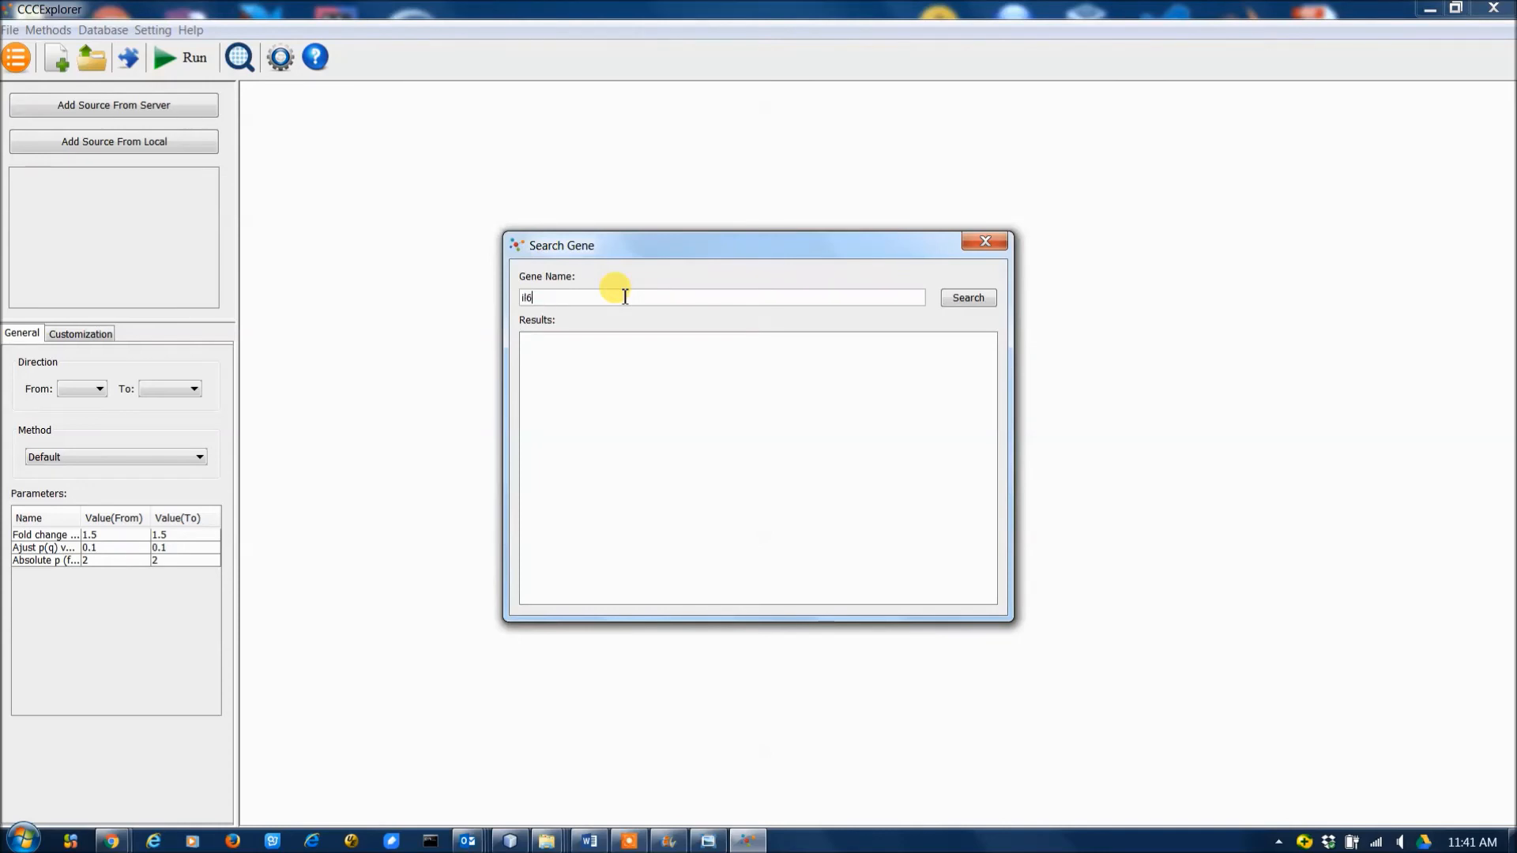
click(942, 306)
click(716, 341)
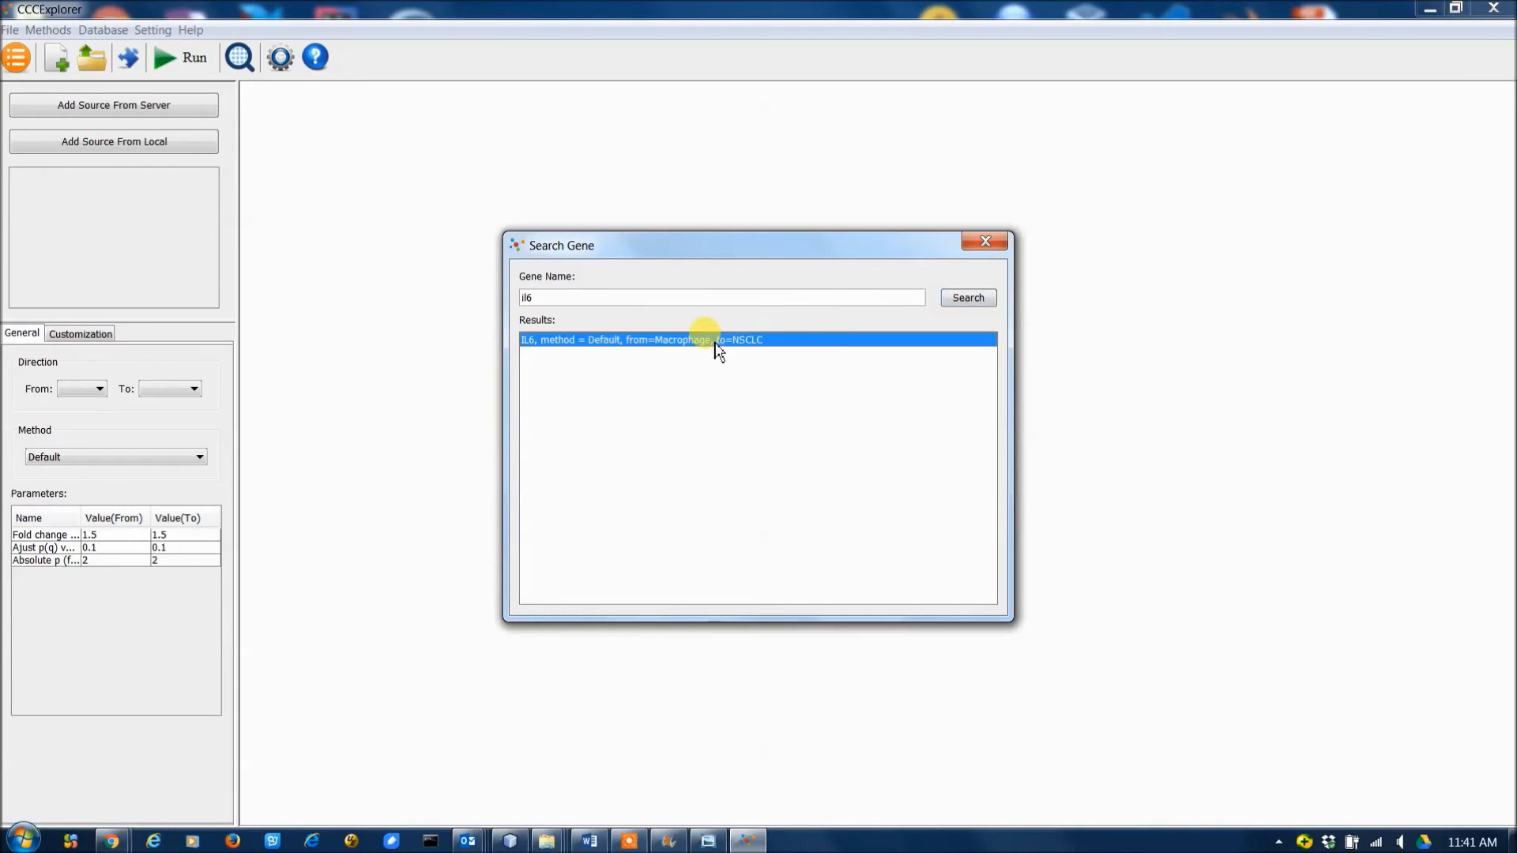
double_click(716, 346)
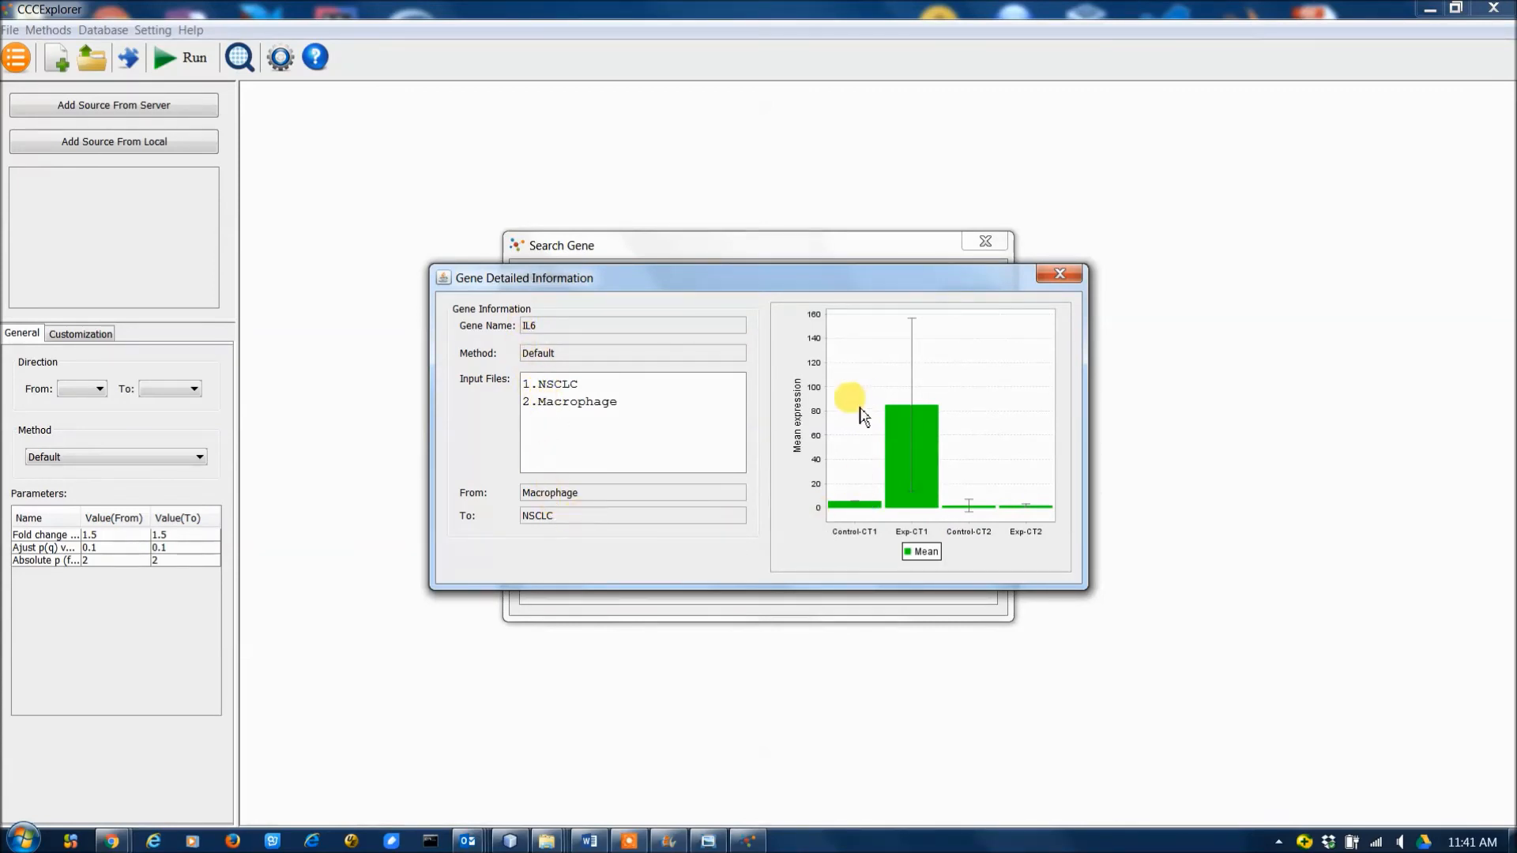
click(1057, 274)
click(986, 241)
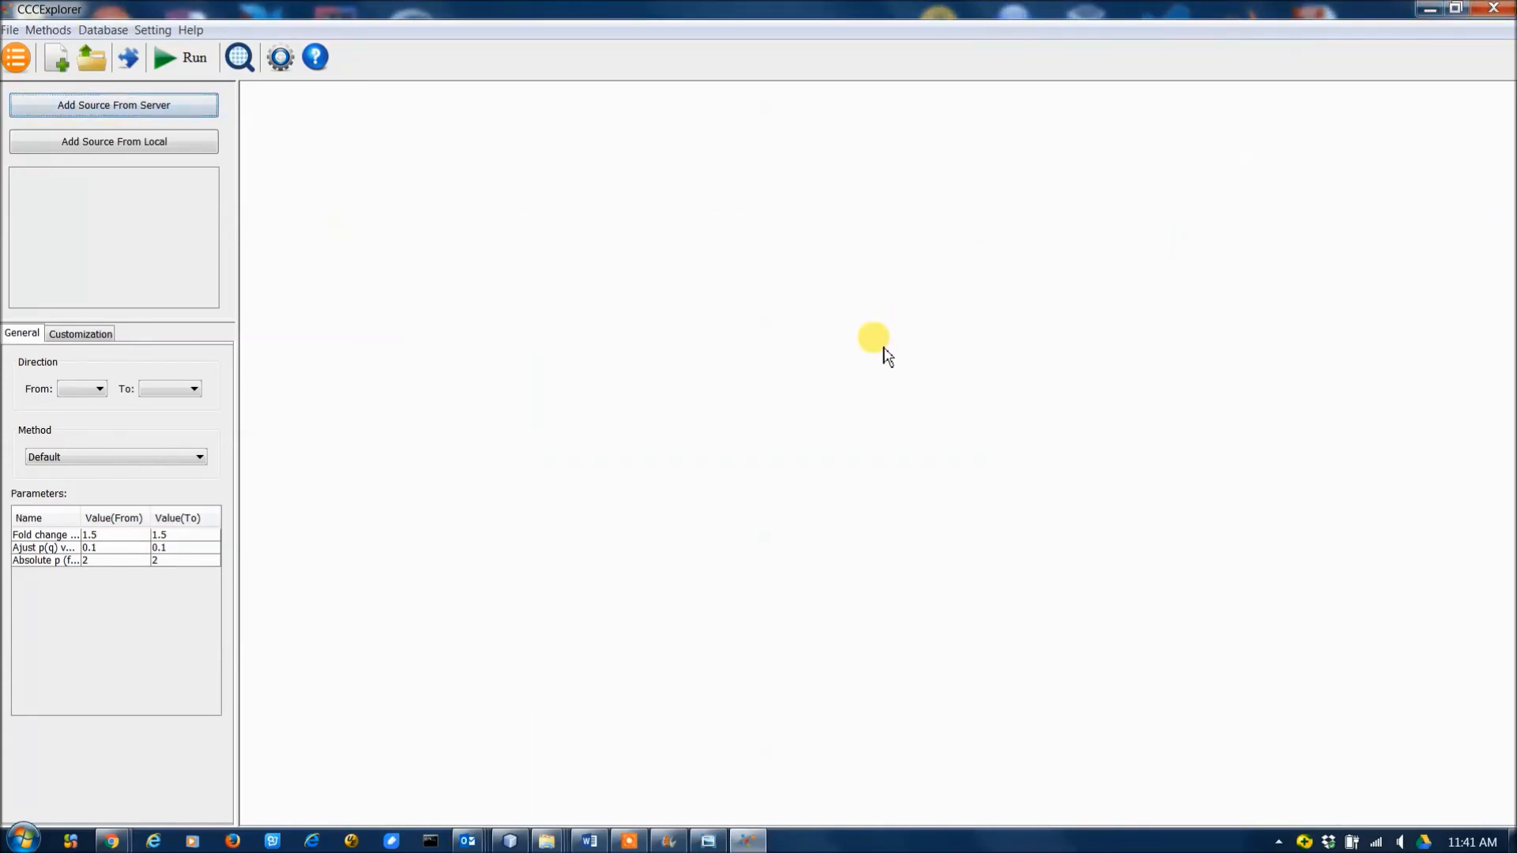
Add the method file steiner_tree.conf from the method_sample folder and select Steiner Tree as the analysis method.
click(129, 59)
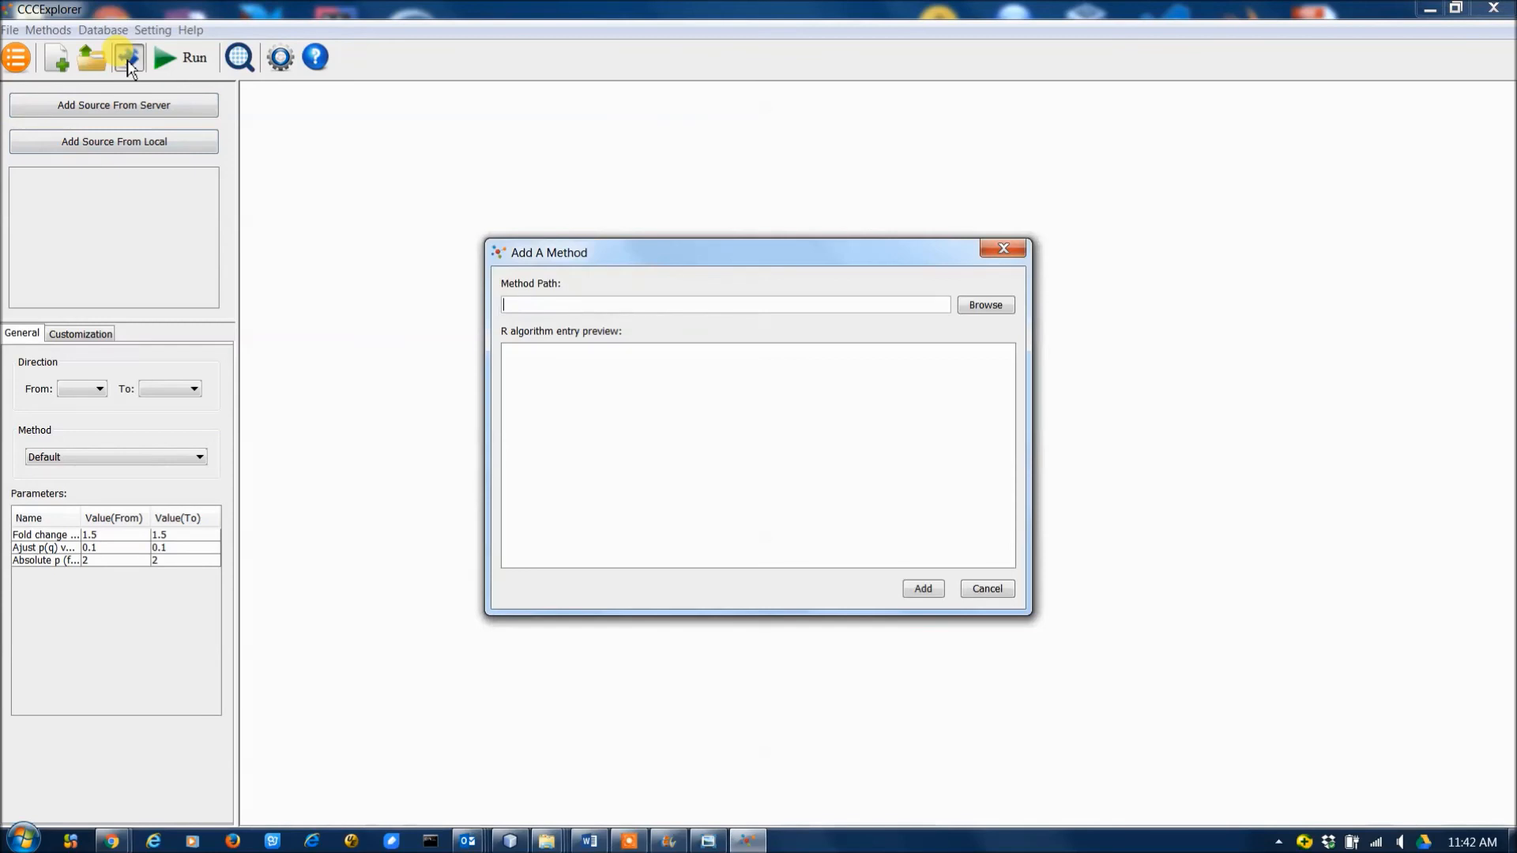
click(986, 305)
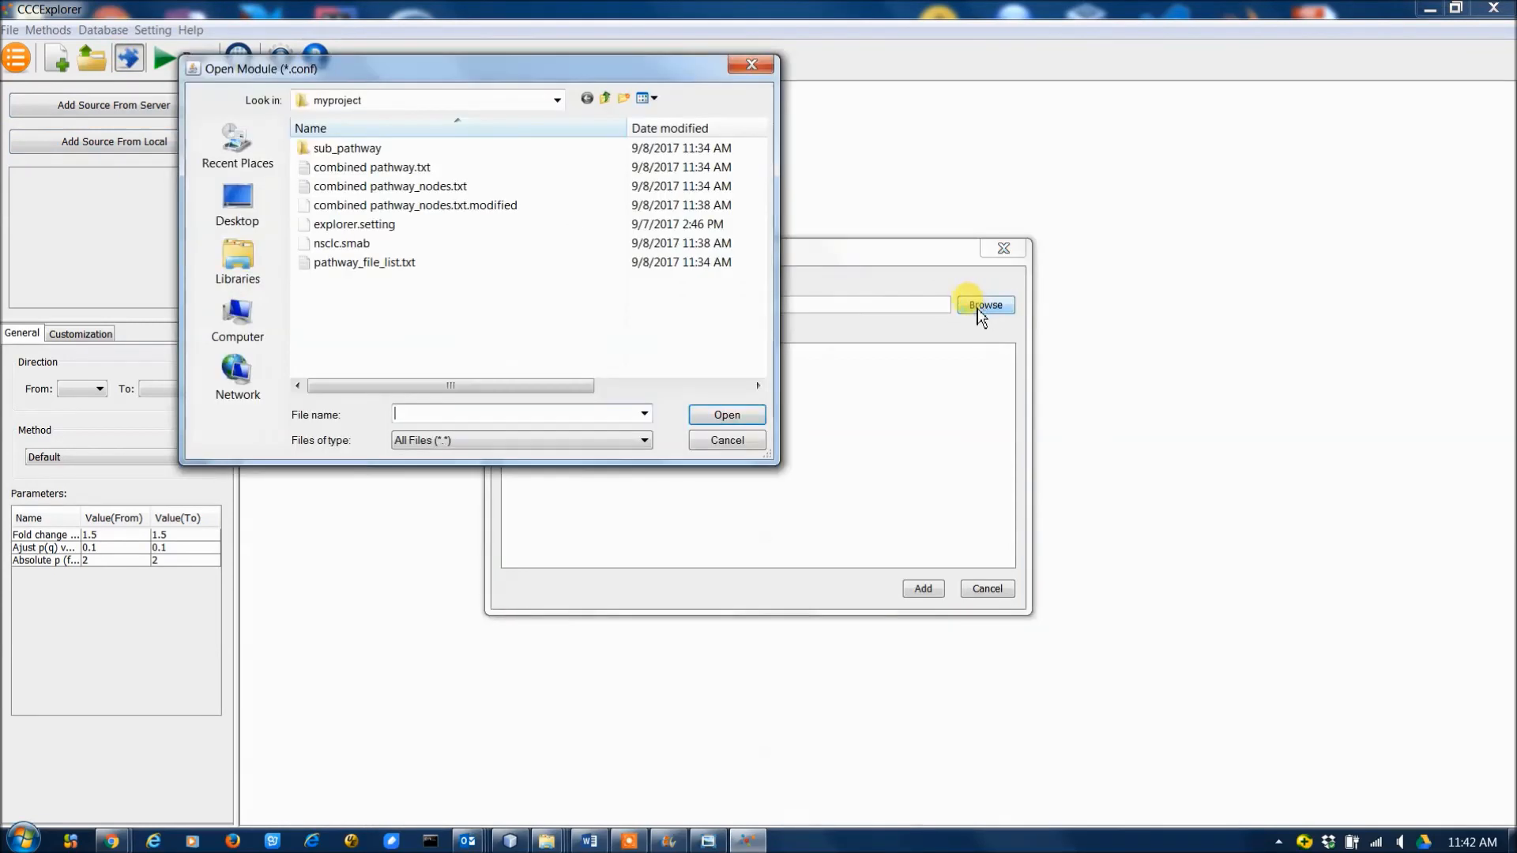
double_click(336, 150)
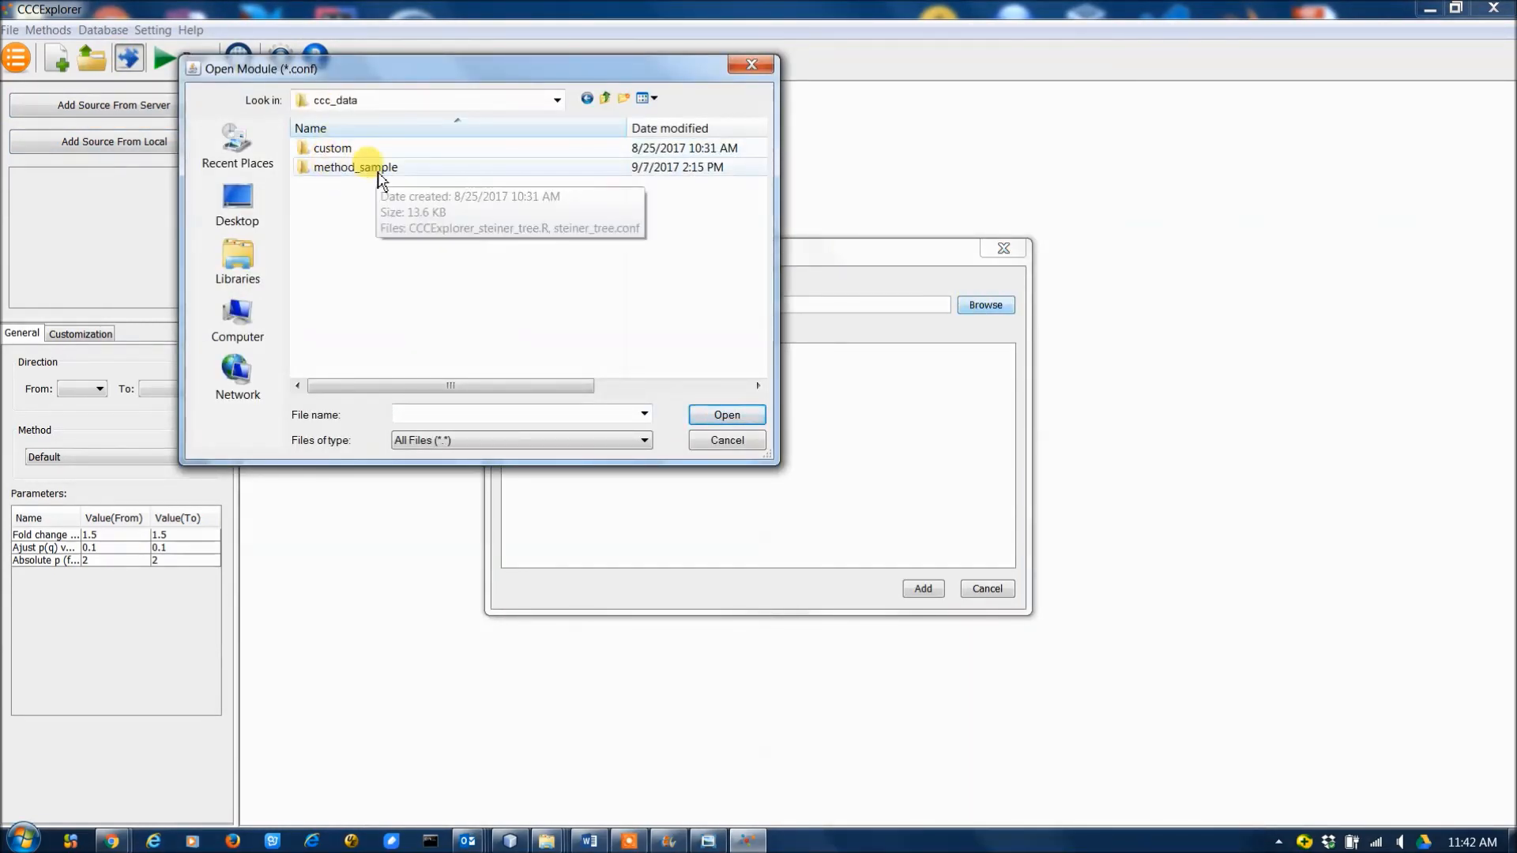
double_click(369, 168)
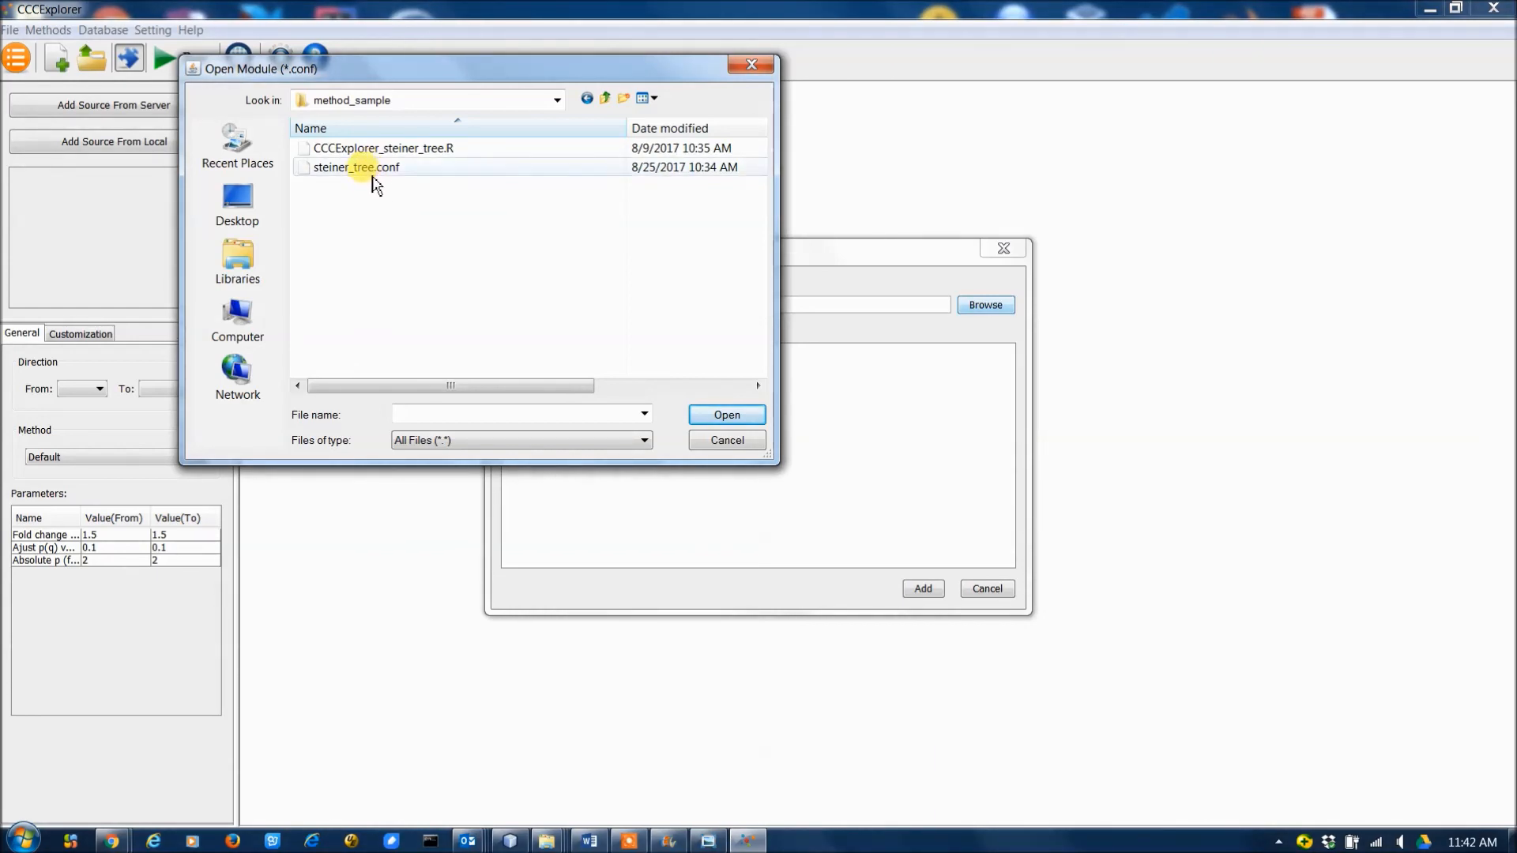
double_click(380, 169)
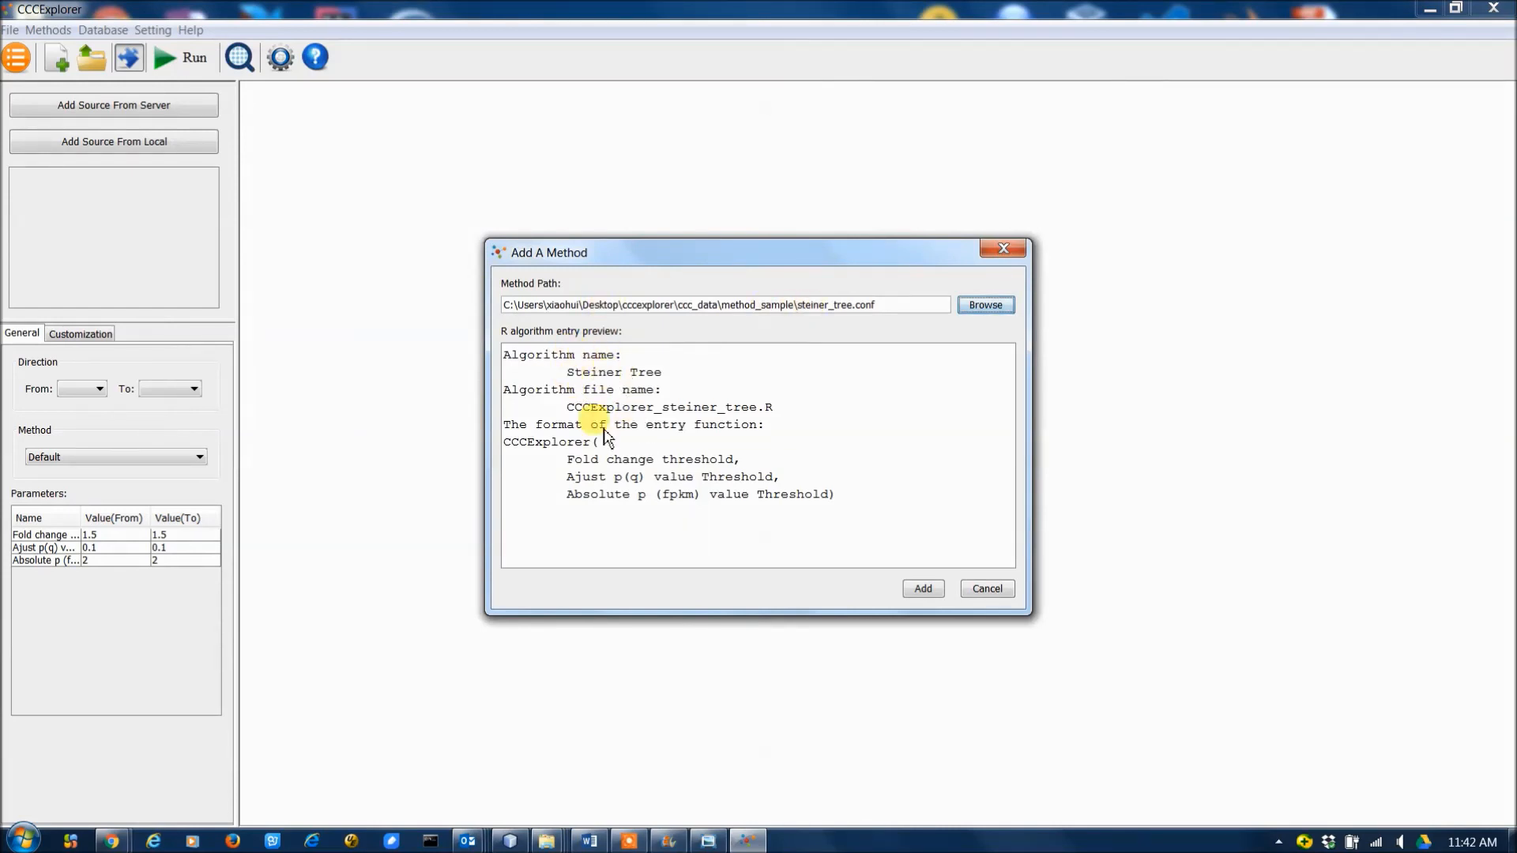
click(923, 589)
click(169, 457)
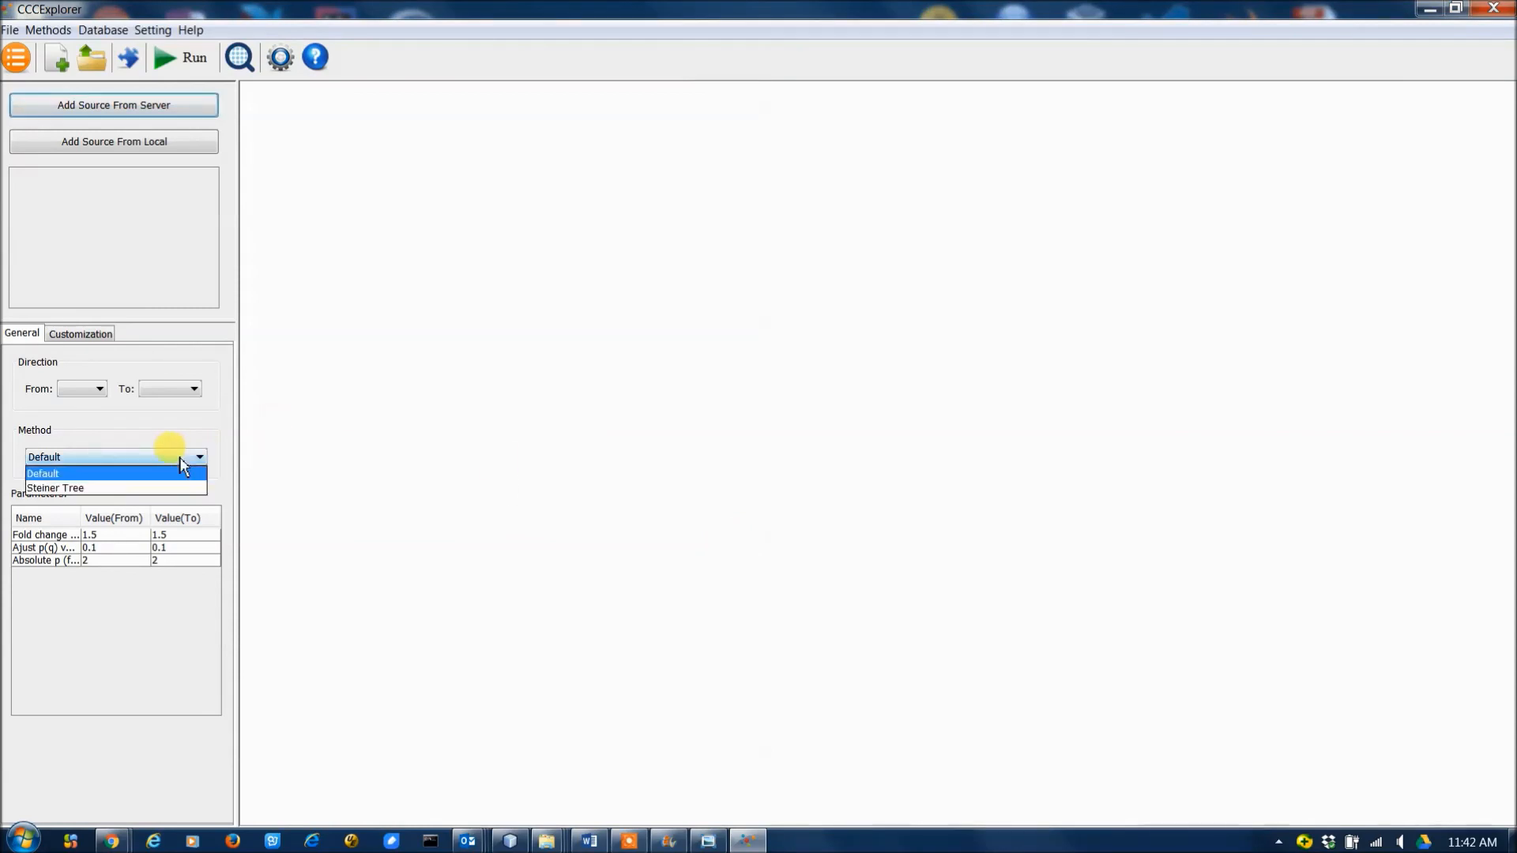
click(87, 489)
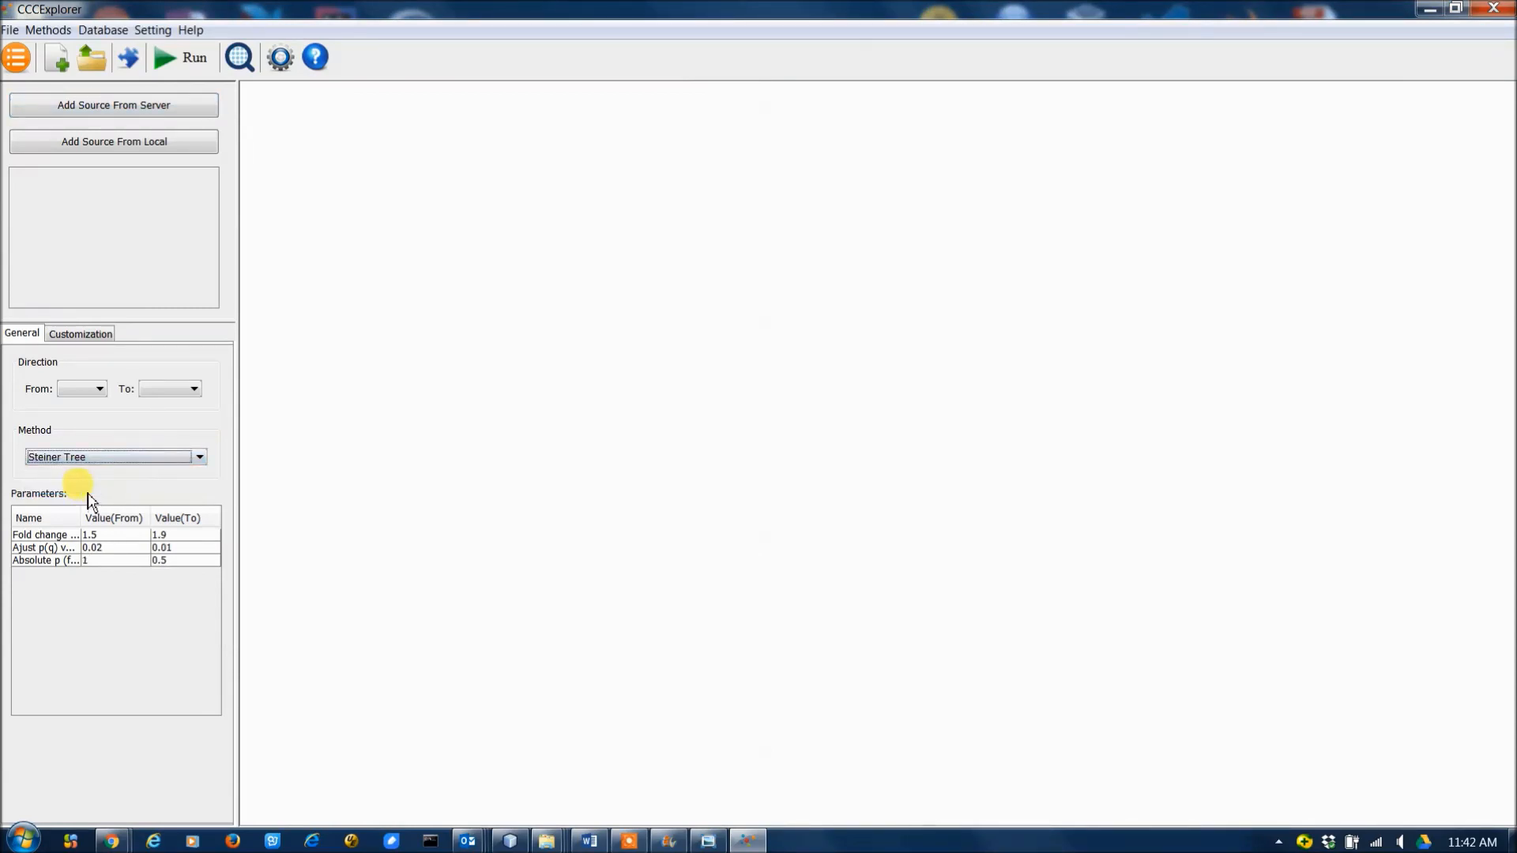
Add the Neutrophils and NSCLC data sources from the server.
click(134, 108)
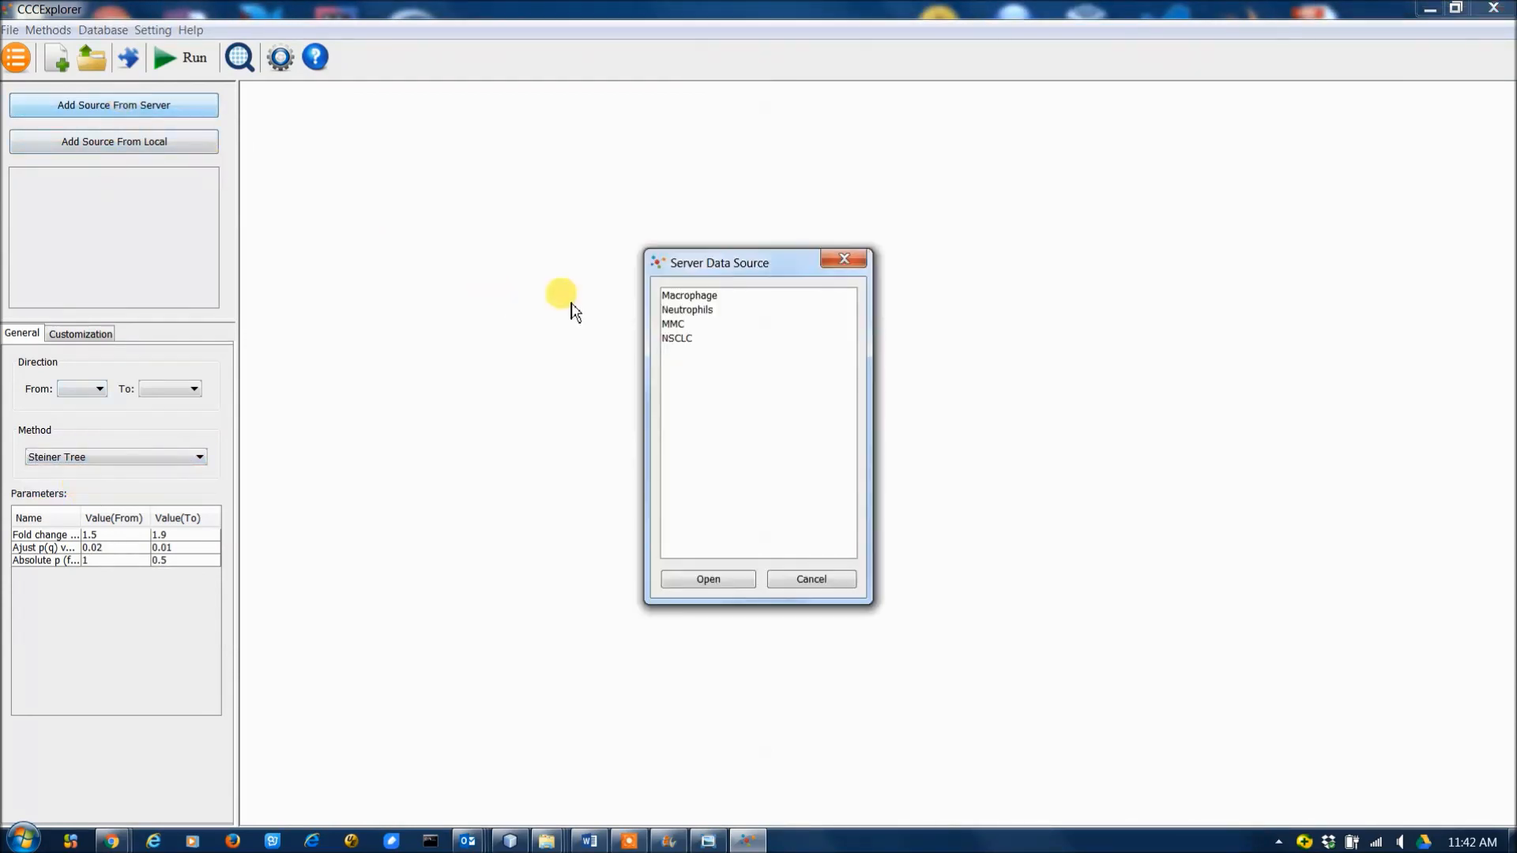
double_click(707, 311)
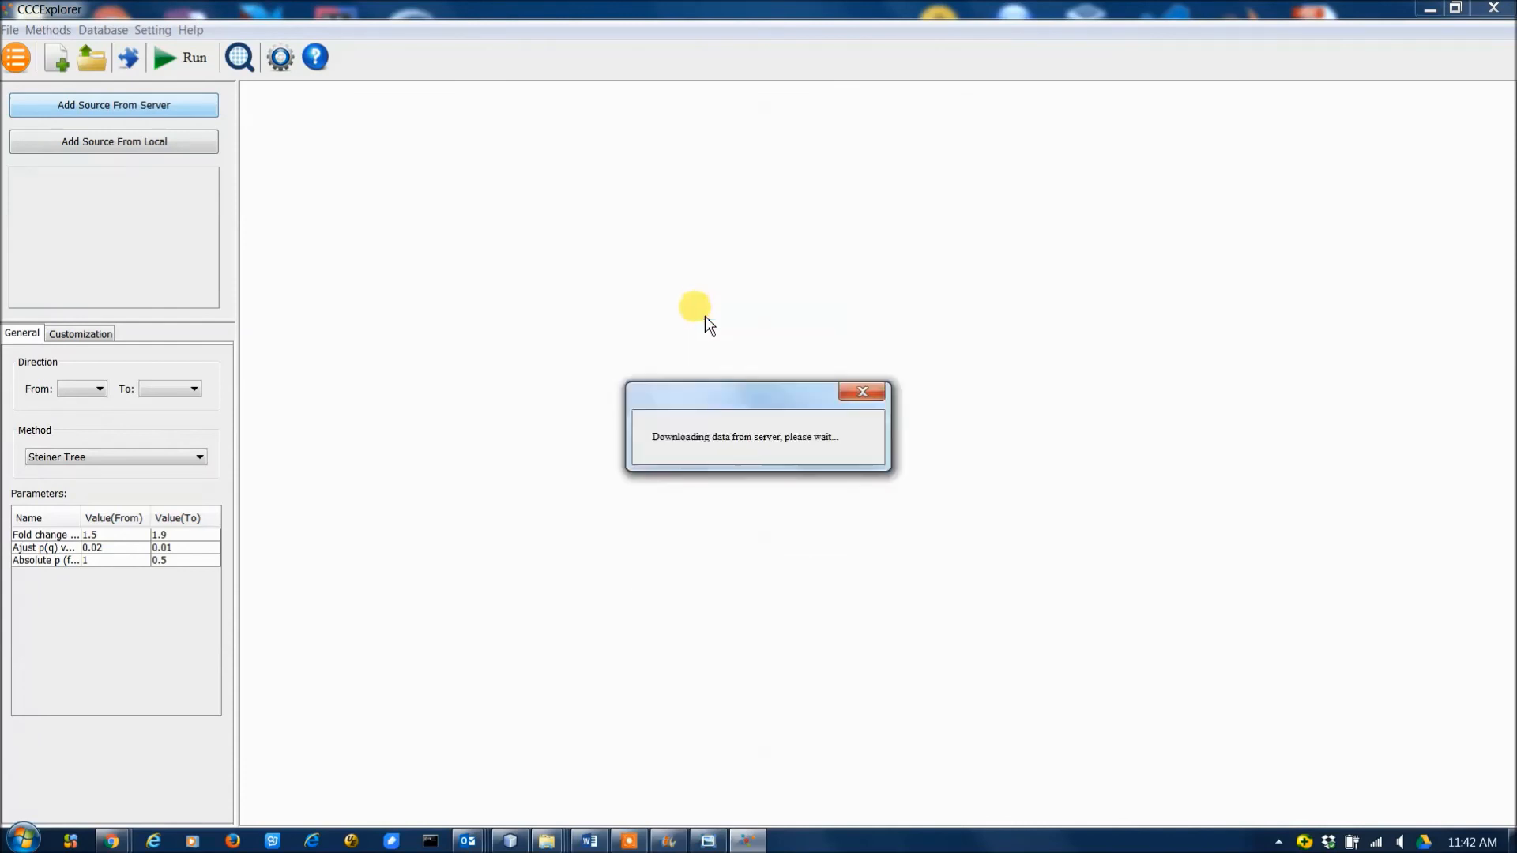
click(160, 111)
click(687, 340)
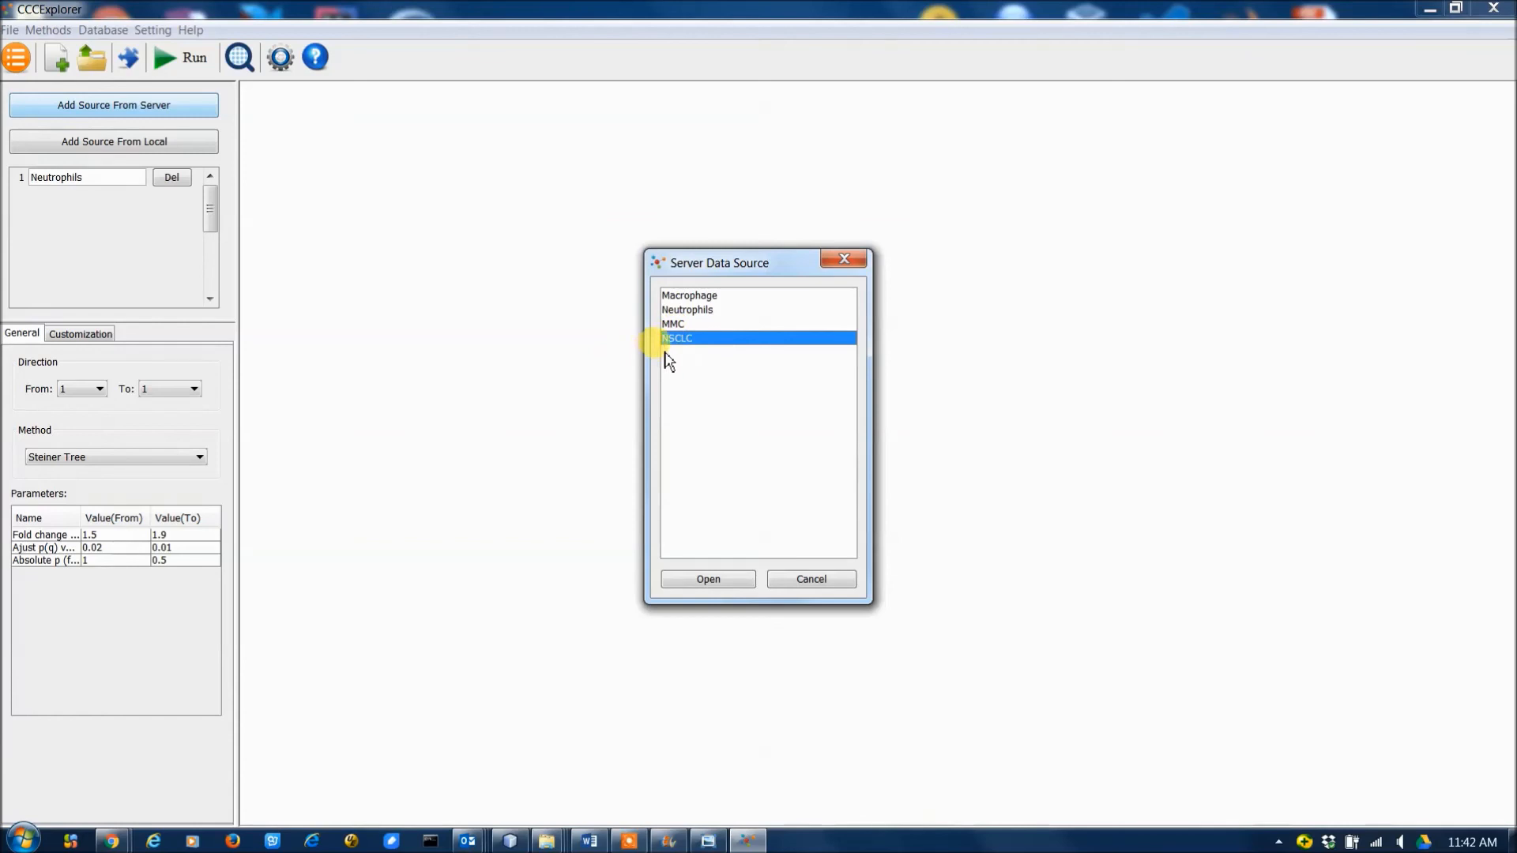
click(705, 579)
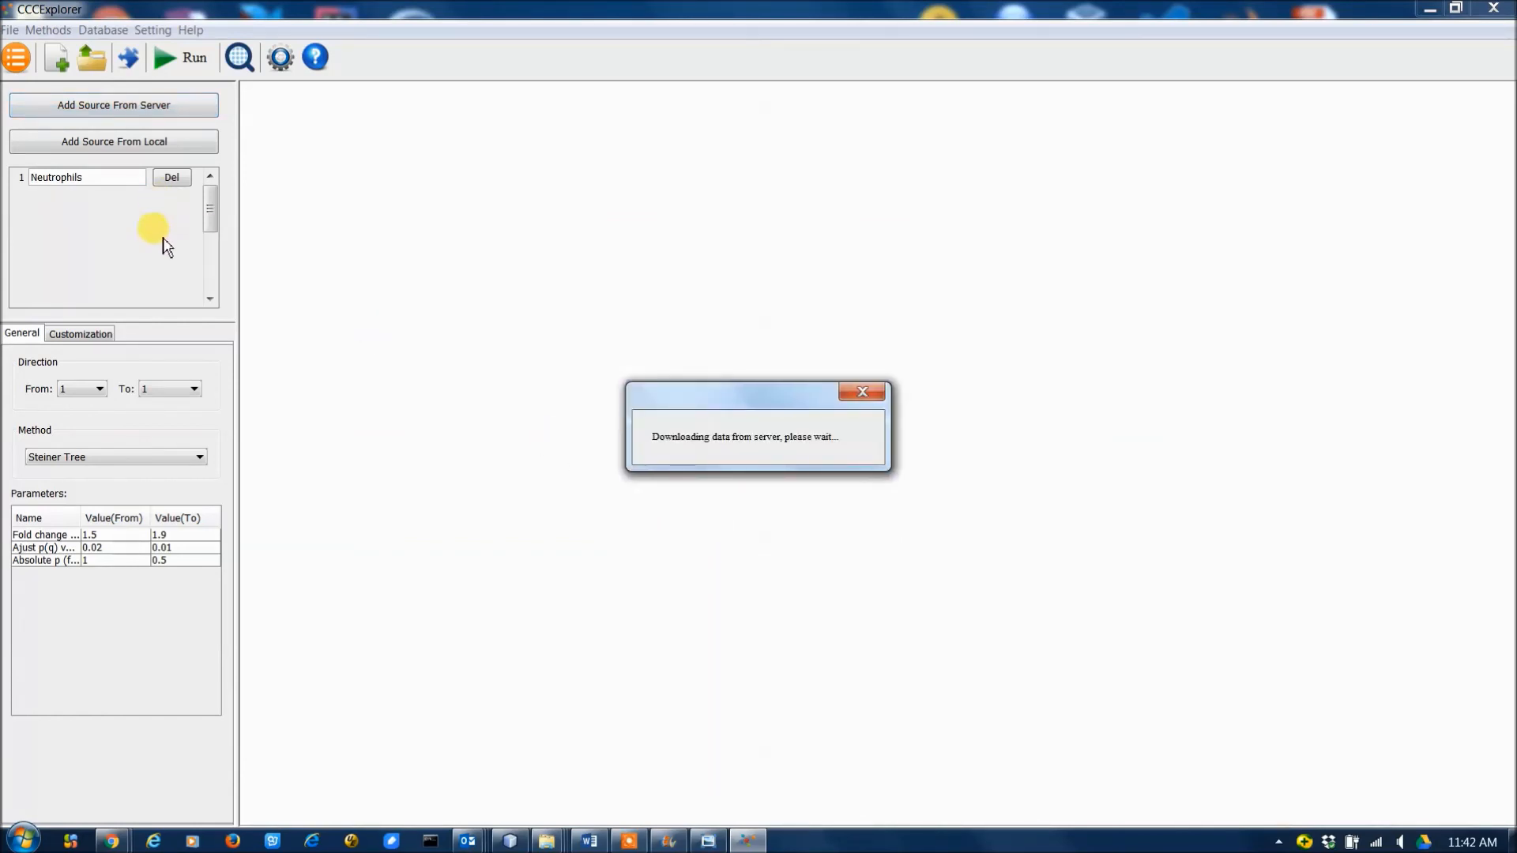
Set the communication direction's target to source 2 and run the Steiner Tree analysis.
click(163, 388)
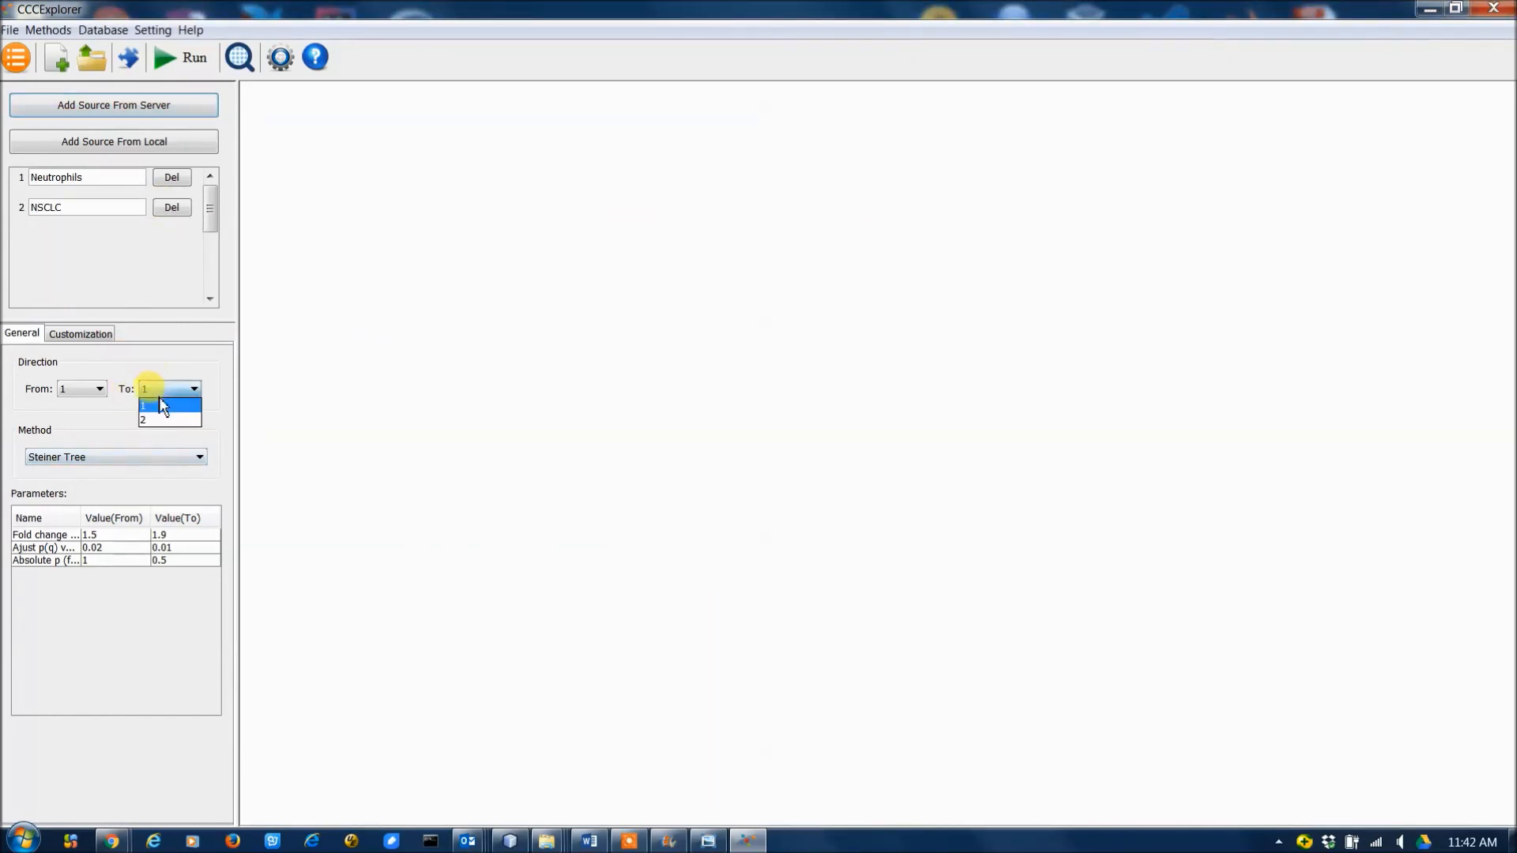
click(160, 419)
click(170, 57)
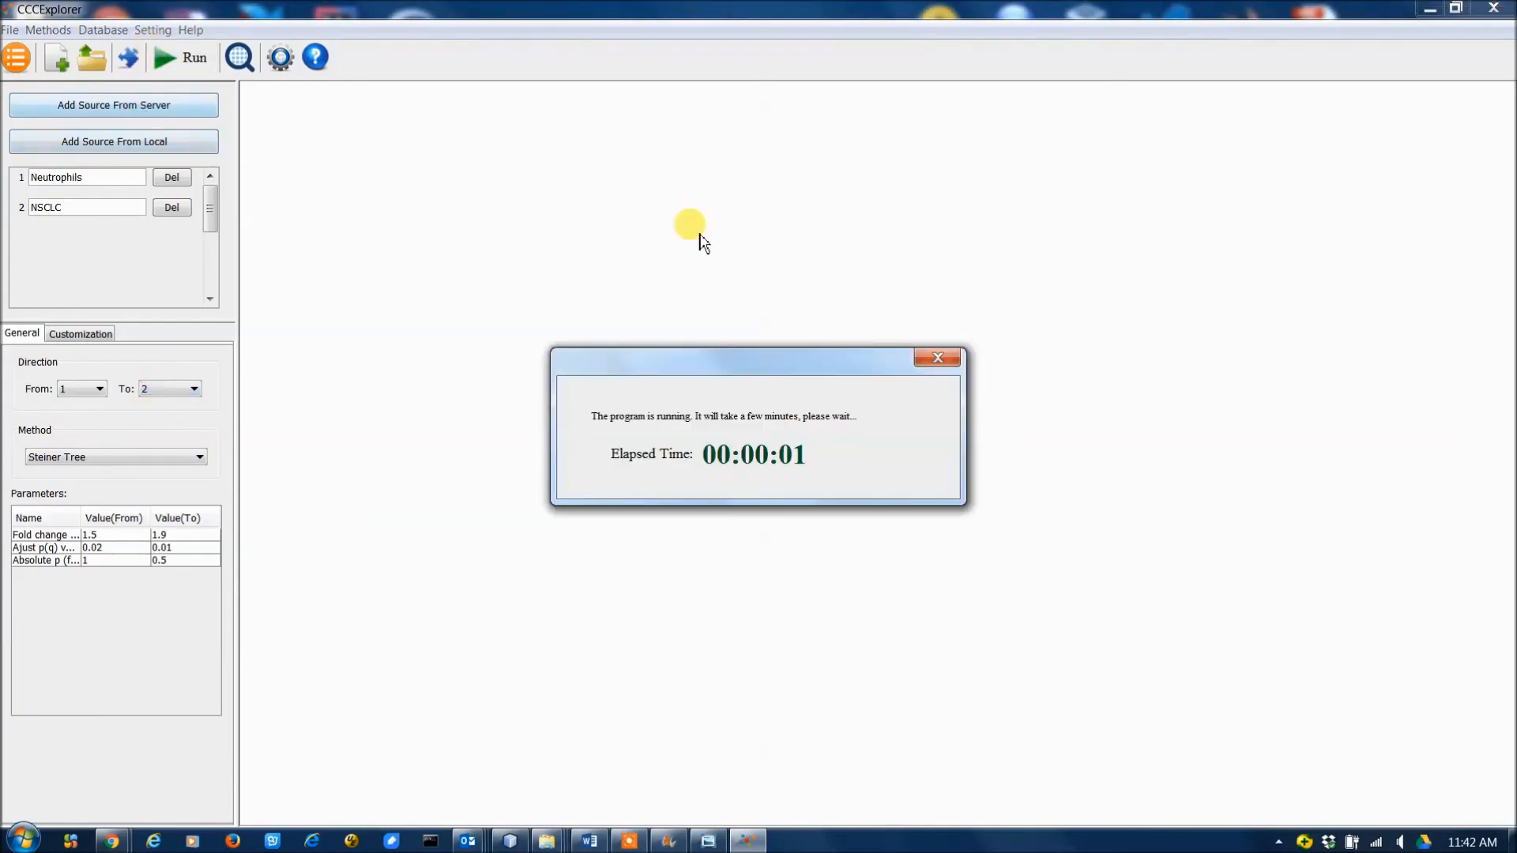